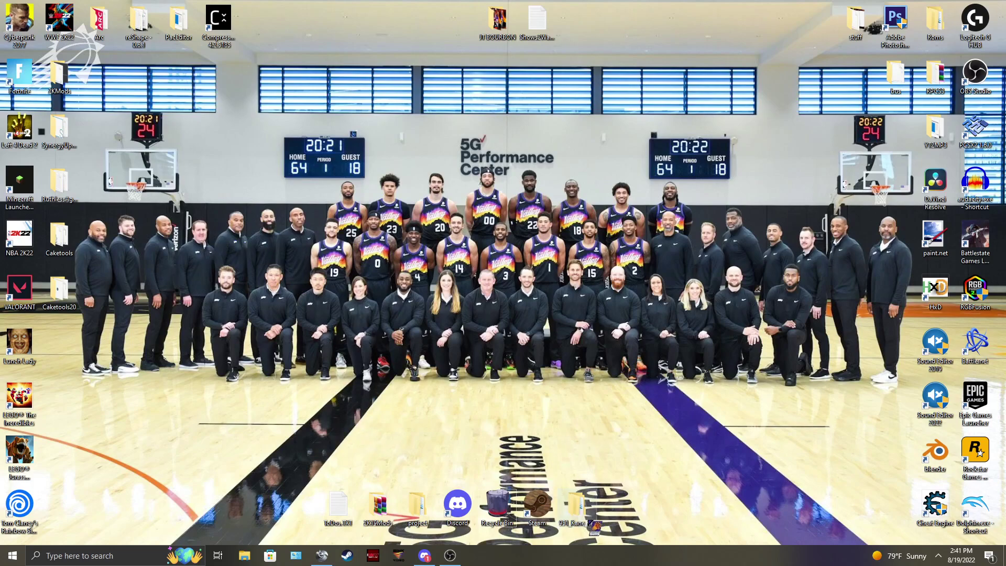
Launch CakeTools.exe from the desktop Caketools folder and close the folder window.
mouse_move(588, 508)
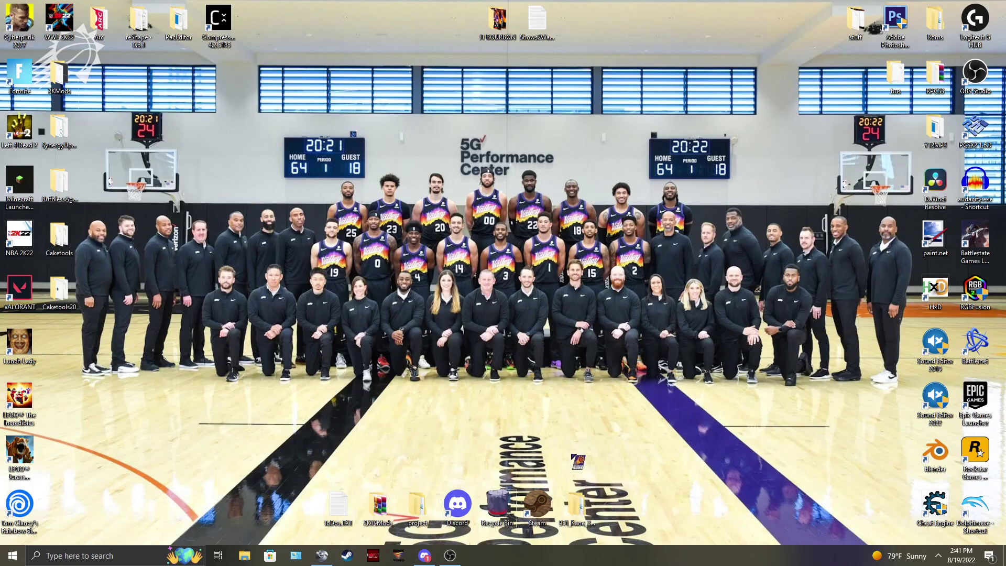
double_click(59, 238)
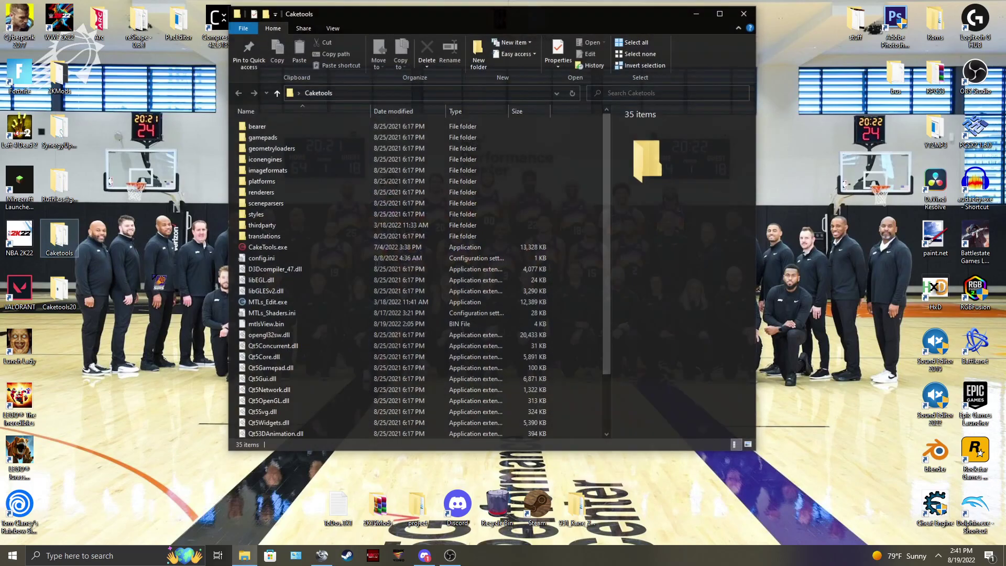
left_click(271, 249)
double_click(270, 250)
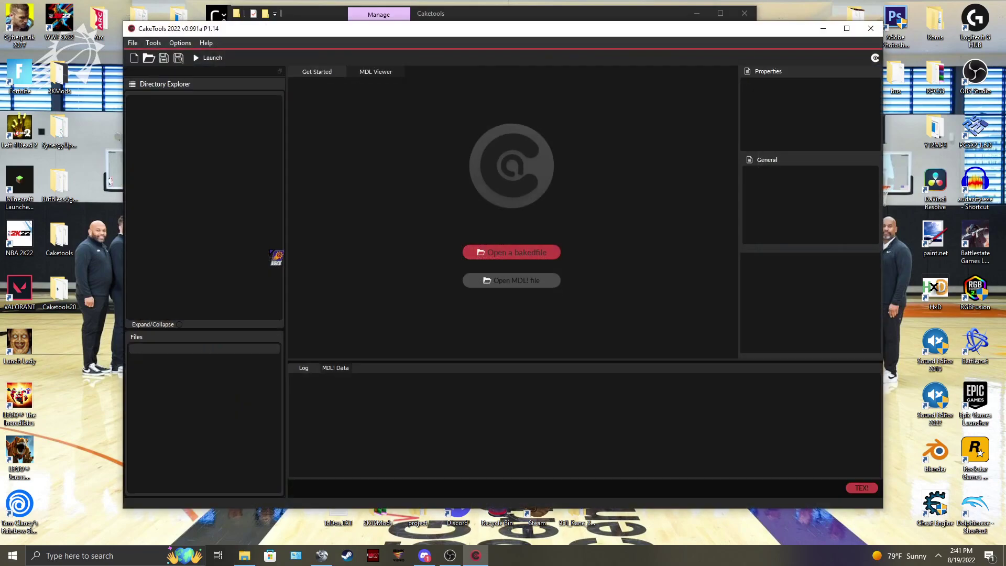
left_click(745, 13)
Open bakedfile03.cak from the WWE 2K22 game folder in CakeTools.
left_click(133, 43)
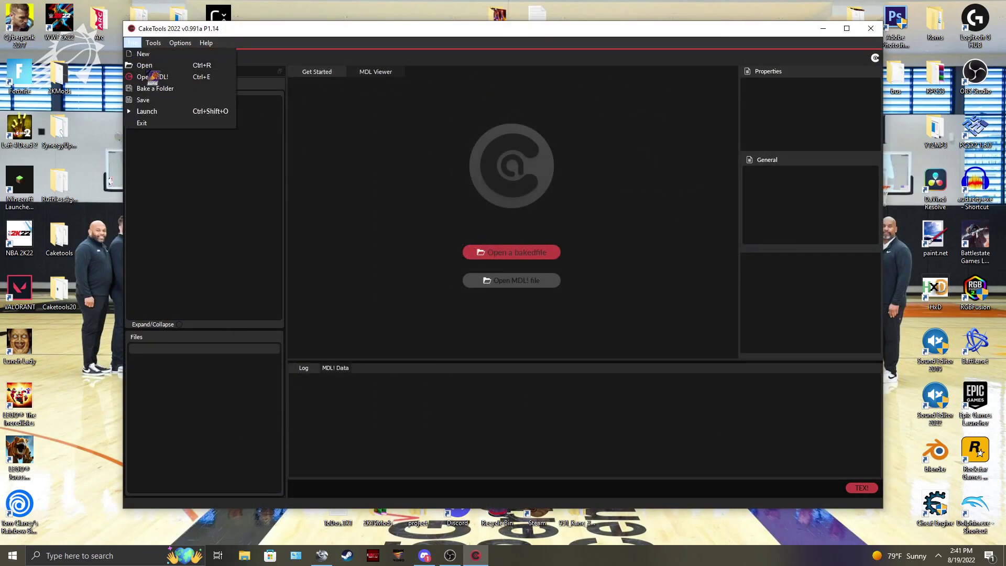
left_click(144, 68)
left_click(157, 135)
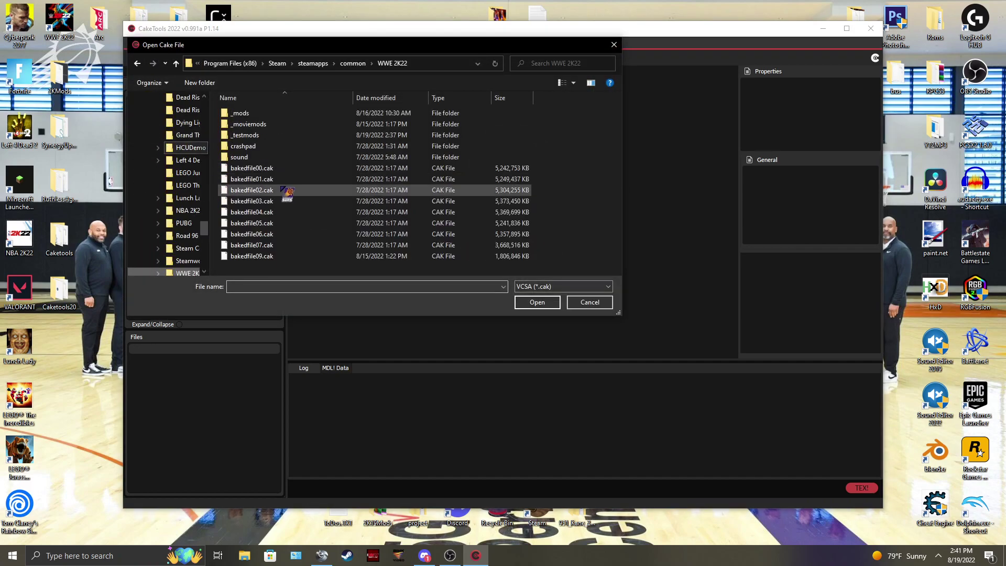
left_click(252, 200)
left_click(537, 302)
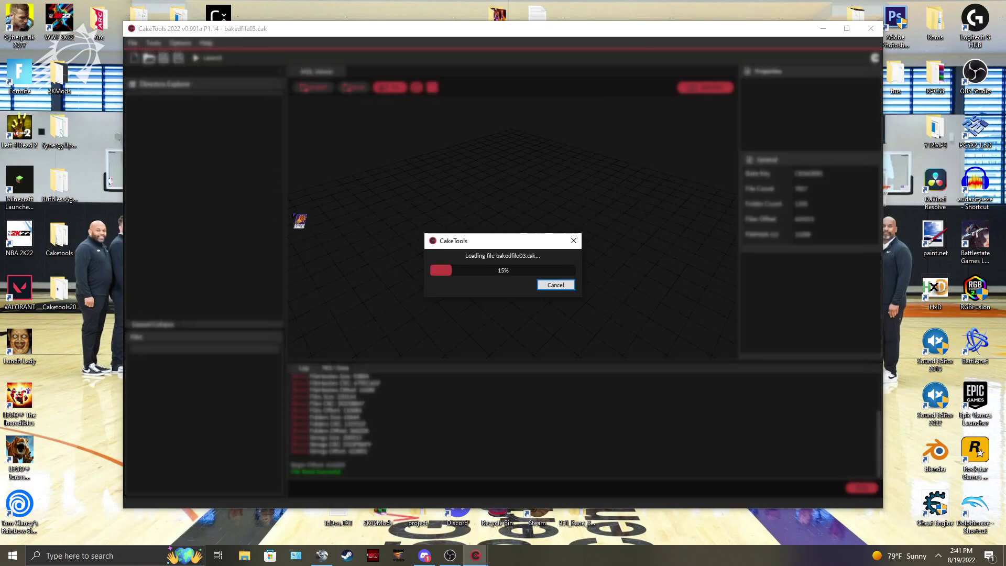
Show the contents of the Textures folder under Characters, 207_Brian_Kendrick_2019, 207_Default_Attire.
left_click(135, 111)
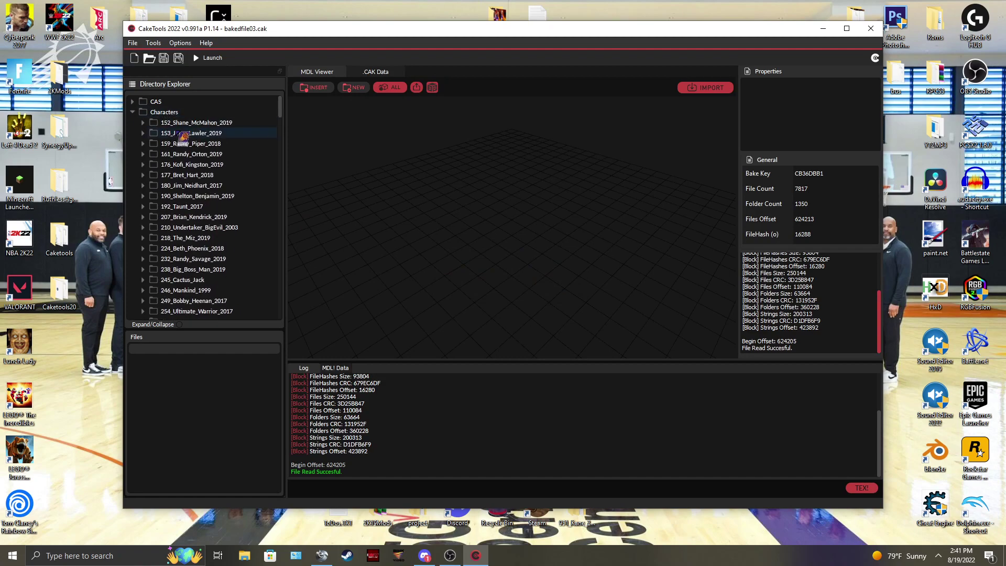
scroll(206, 219, "down", 1)
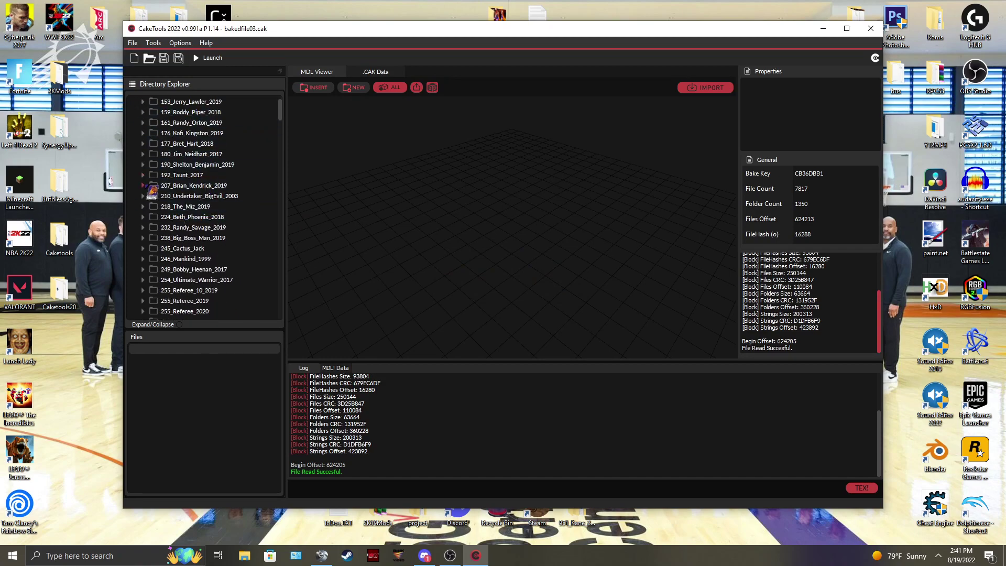
left_click(142, 185)
left_click(174, 197)
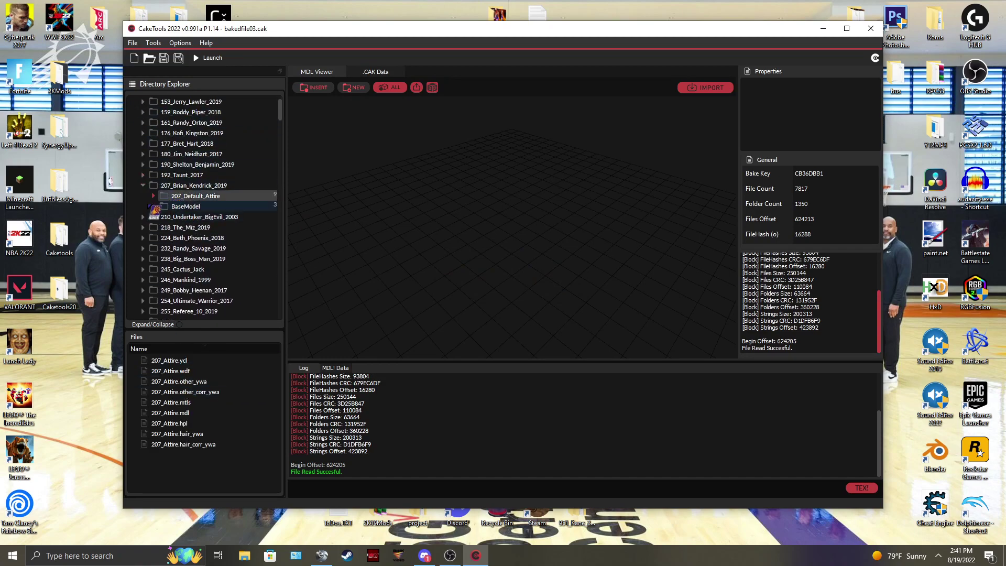
left_click(153, 196)
left_click(193, 206)
Export the hair_rai.tex texture to the Desktop and place the exported hair_rai.dds beside the Cheat Engine shortcut.
left_click(180, 435)
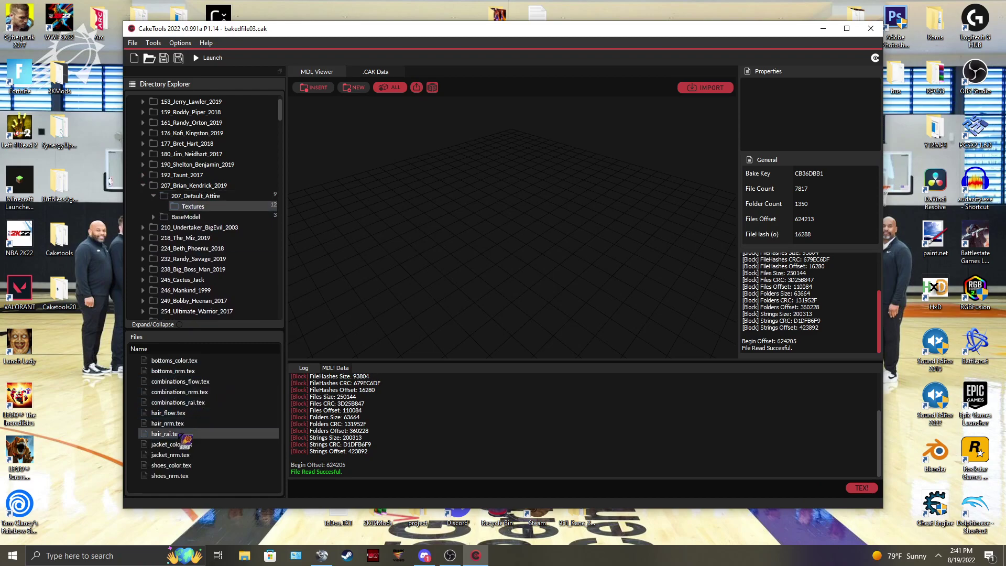
left_click(378, 89)
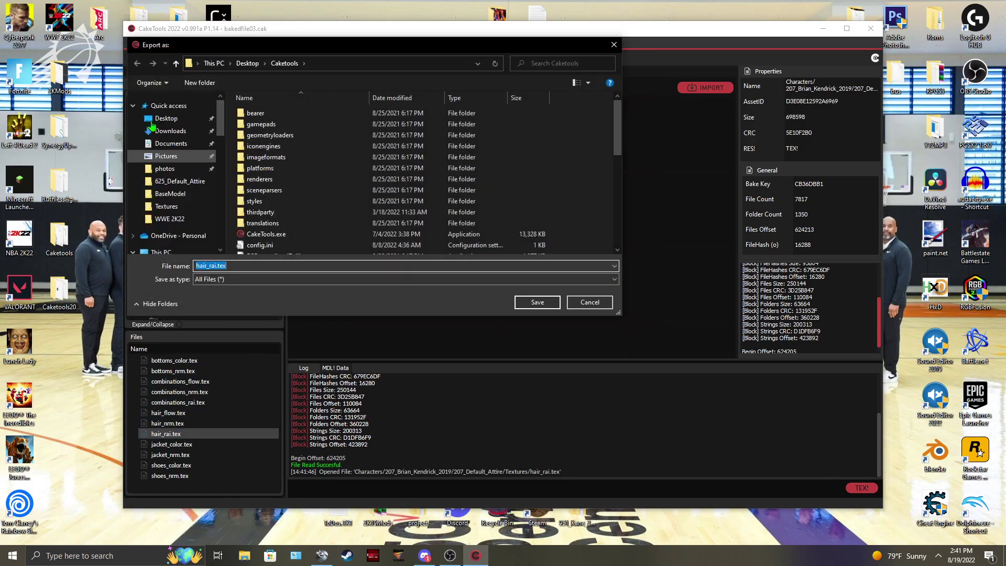
left_click(163, 120)
left_click(535, 300)
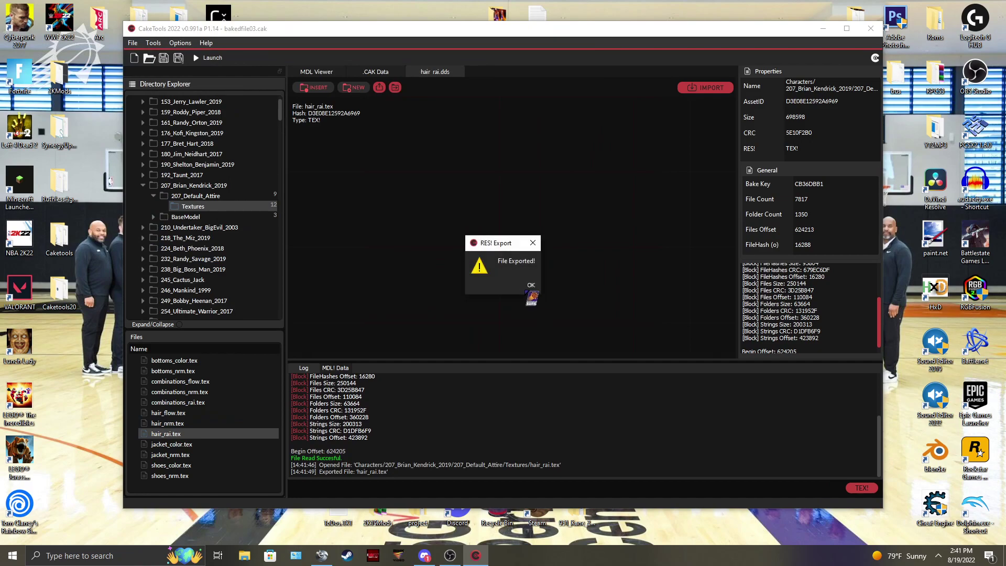
left_click(534, 243)
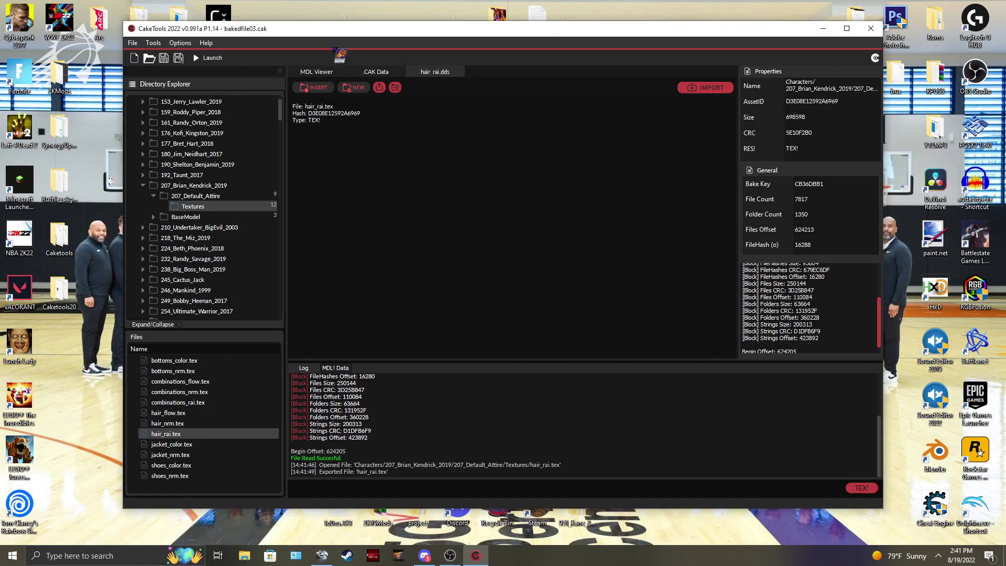
left_click_drag(326, 32, 328, 21)
left_click_drag(58, 346, 895, 507)
Open bakedfile02.cak and look through its CAS folders.
left_click(136, 30)
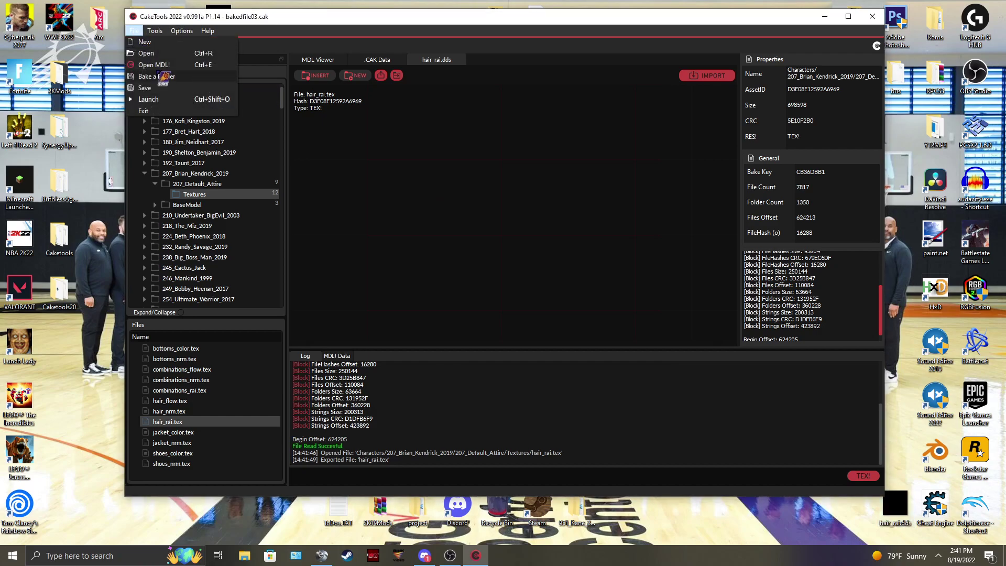
left_click(153, 46)
left_click(171, 148)
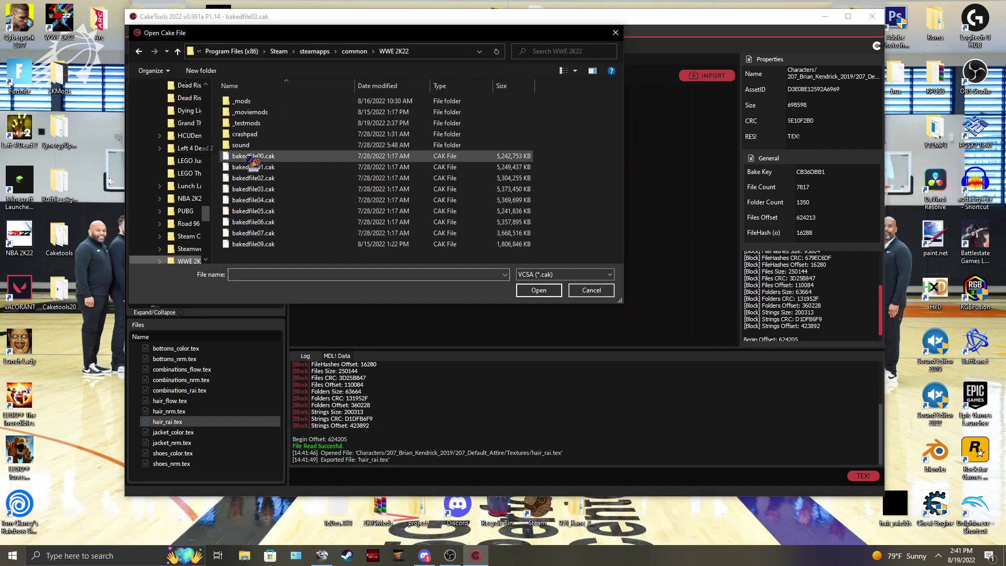
left_click(255, 178)
left_click(540, 290)
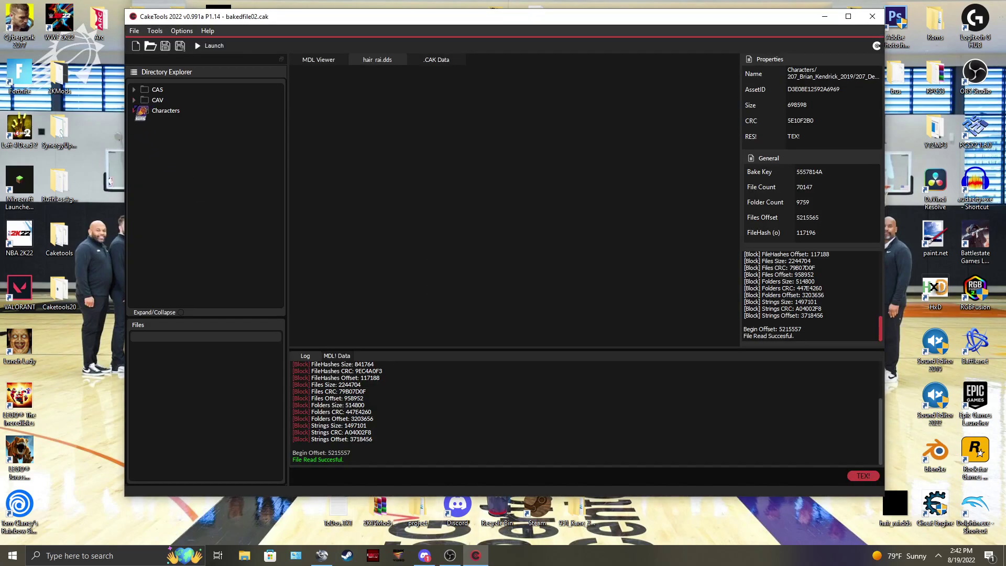
left_click(134, 90)
scroll(184, 170, "down", 2)
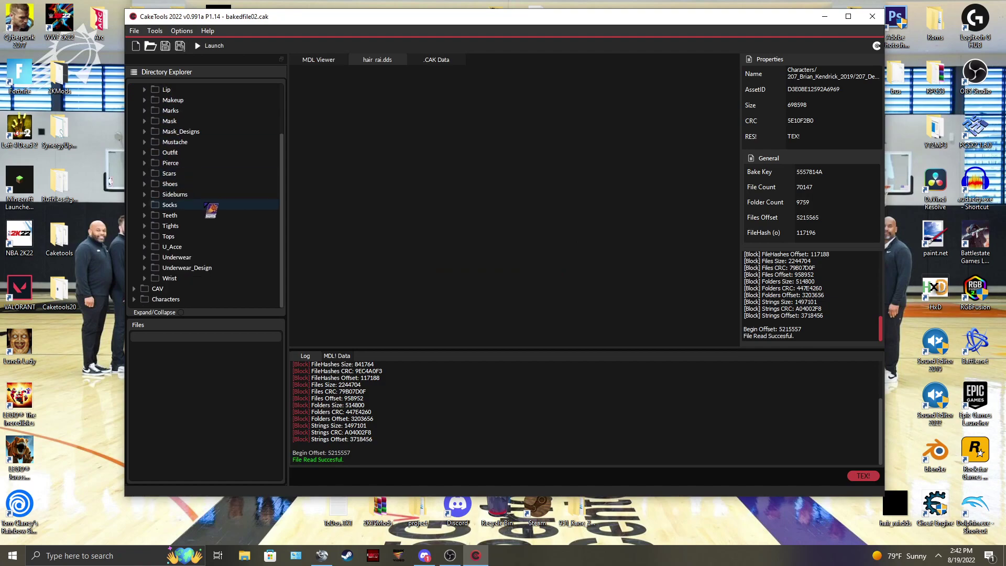
Open bakedfile01.cak from the WWE 2K22 game folder.
left_click(134, 30)
left_click(165, 64)
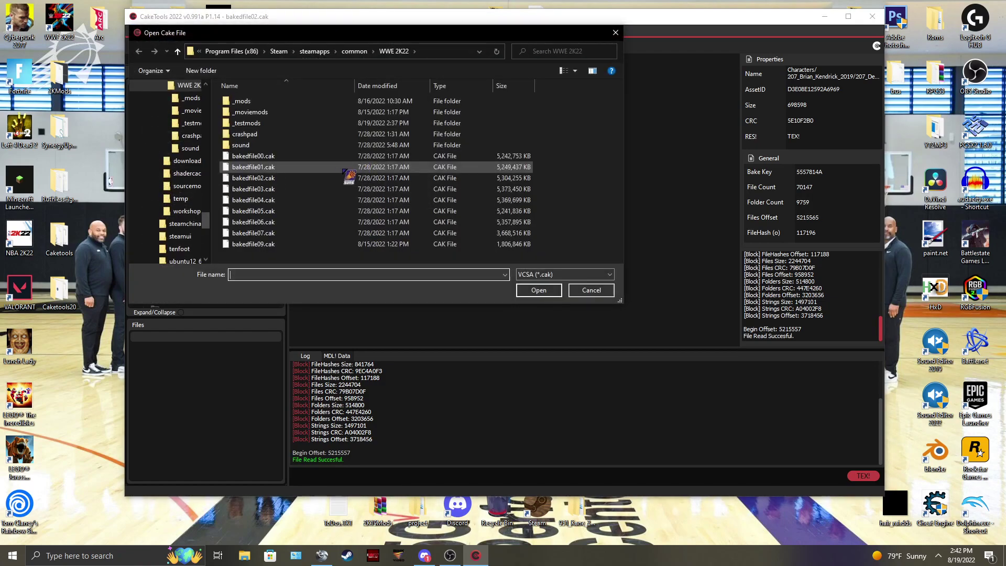
left_click(264, 166)
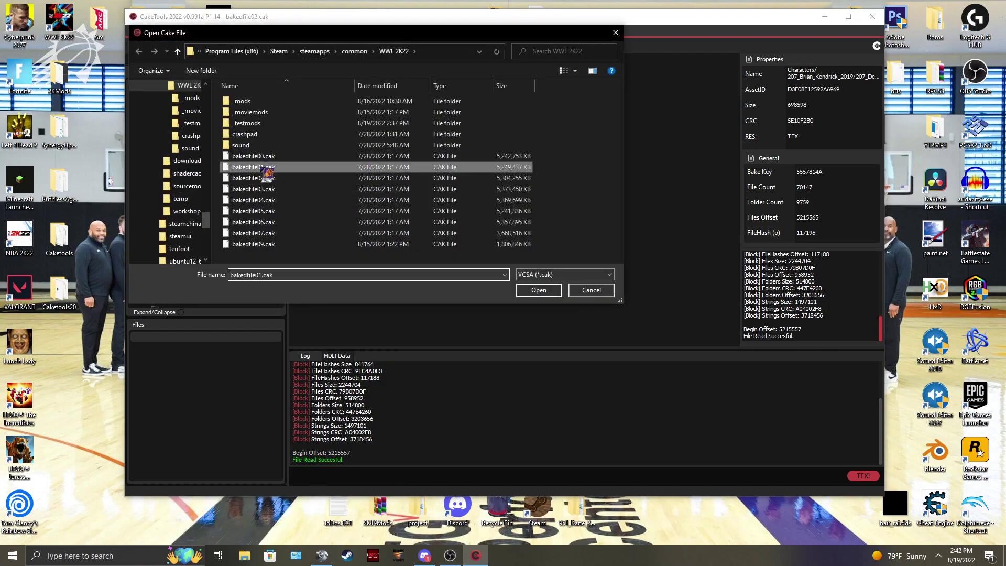
left_click(529, 290)
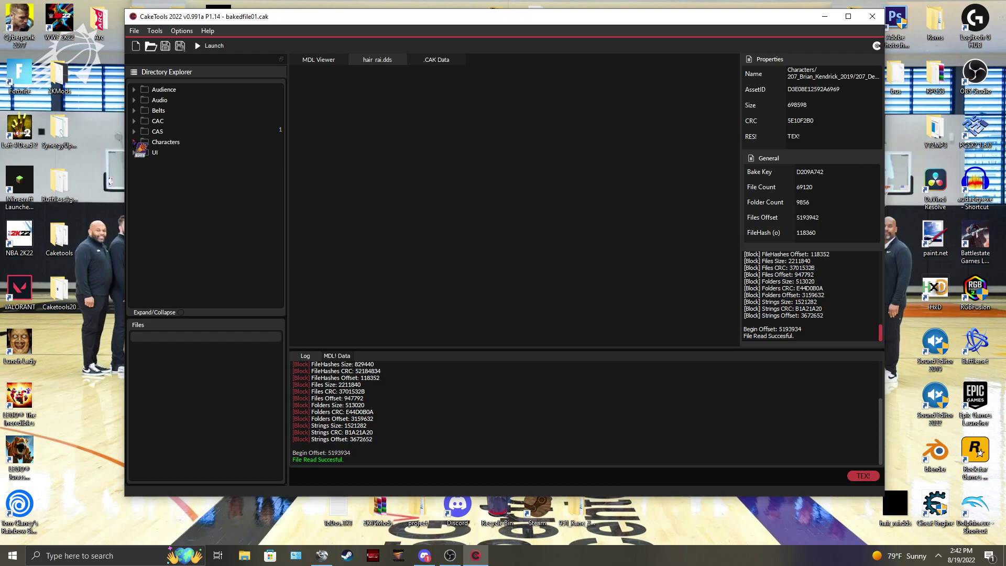
Copy the Kane folder from the desktop into the desktop bus folder and close that folder's window.
right_click(560, 521)
left_click(596, 443)
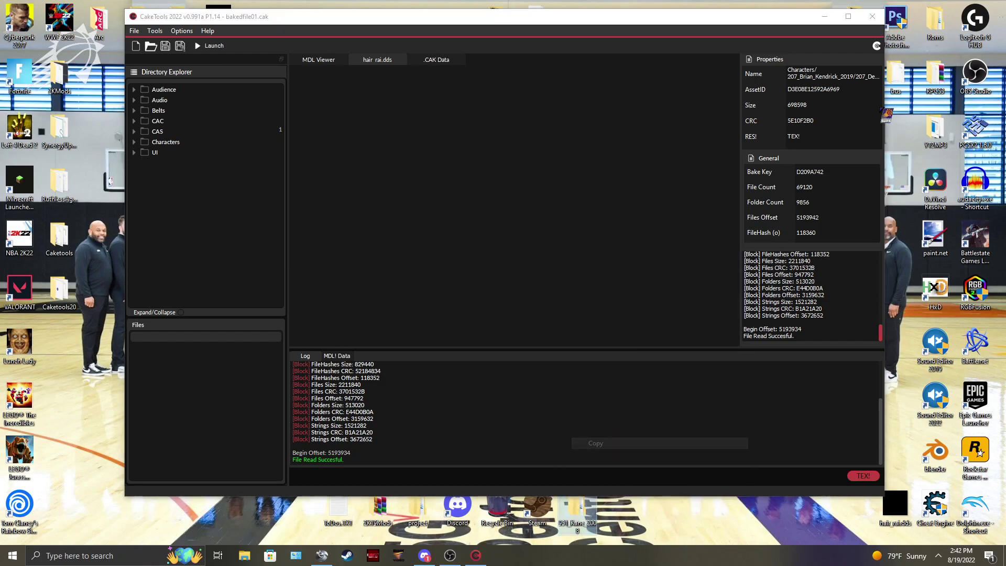
double_click(908, 82)
right_click(419, 264)
left_click(496, 338)
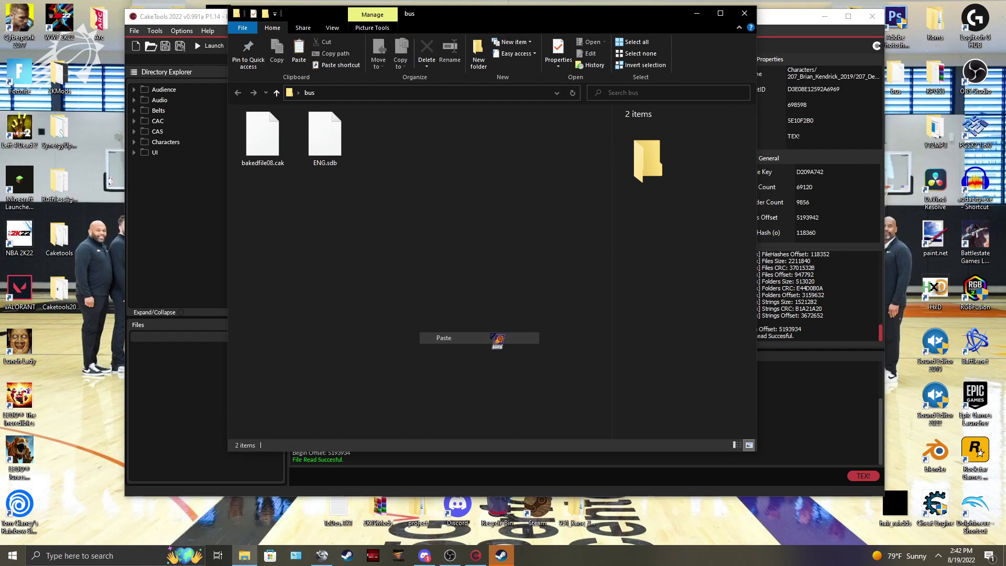
left_click(539, 233)
left_click(744, 13)
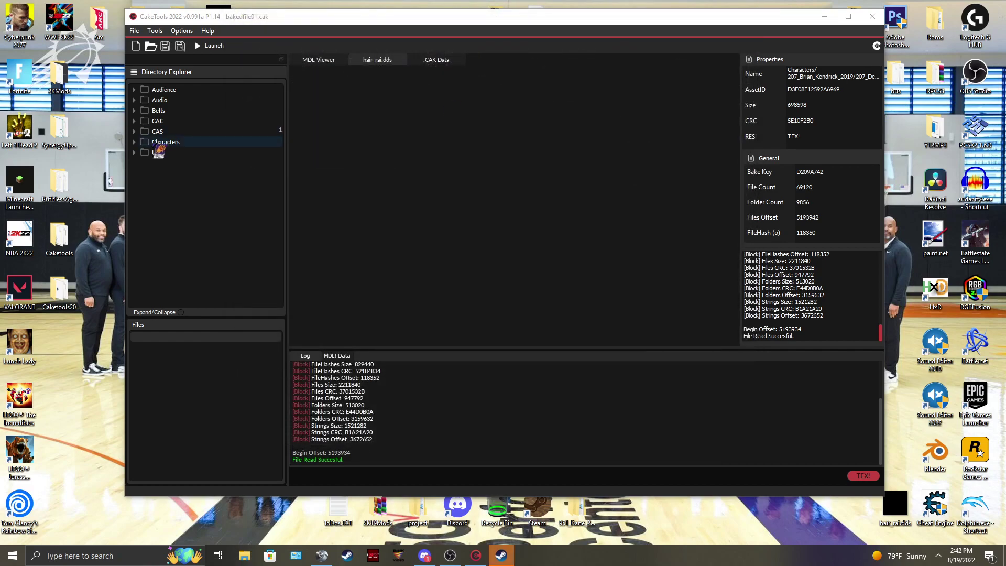
Collapse the Characters folder and expand the Hair folder inside CAS.
double_click(156, 144)
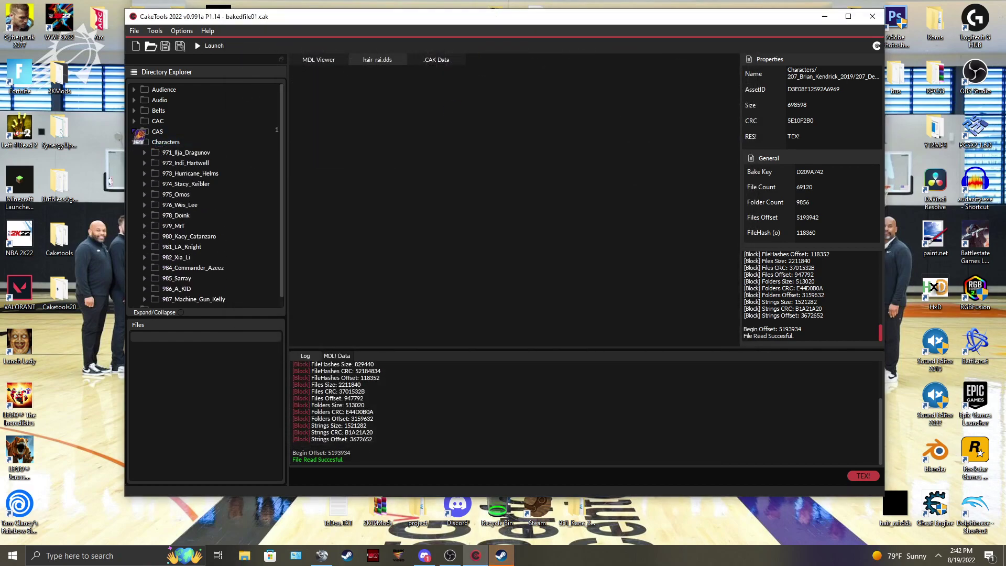
left_click(135, 142)
left_click(134, 131)
scroll(223, 183, "down", 5)
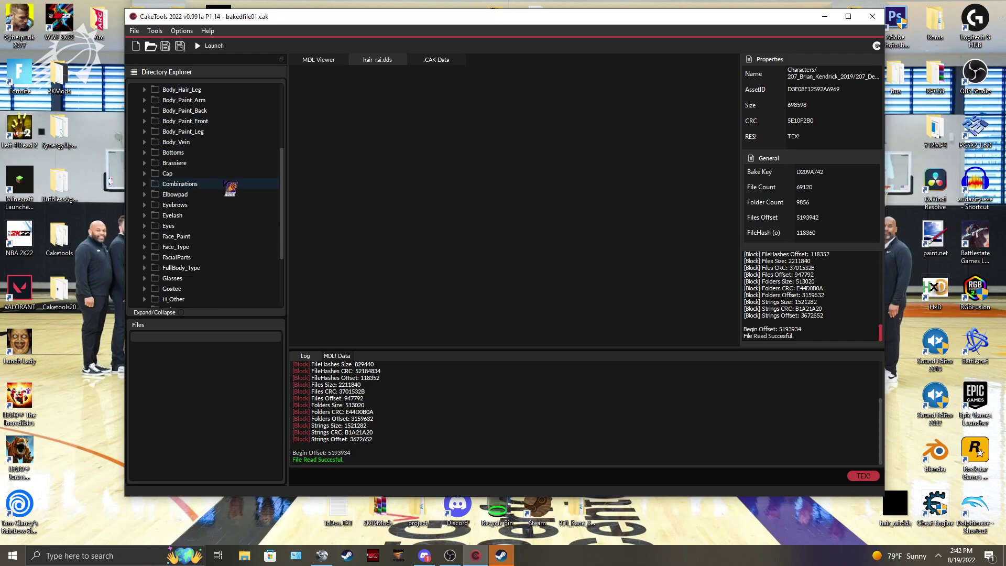
double_click(156, 247)
scroll(157, 249, "down", 3)
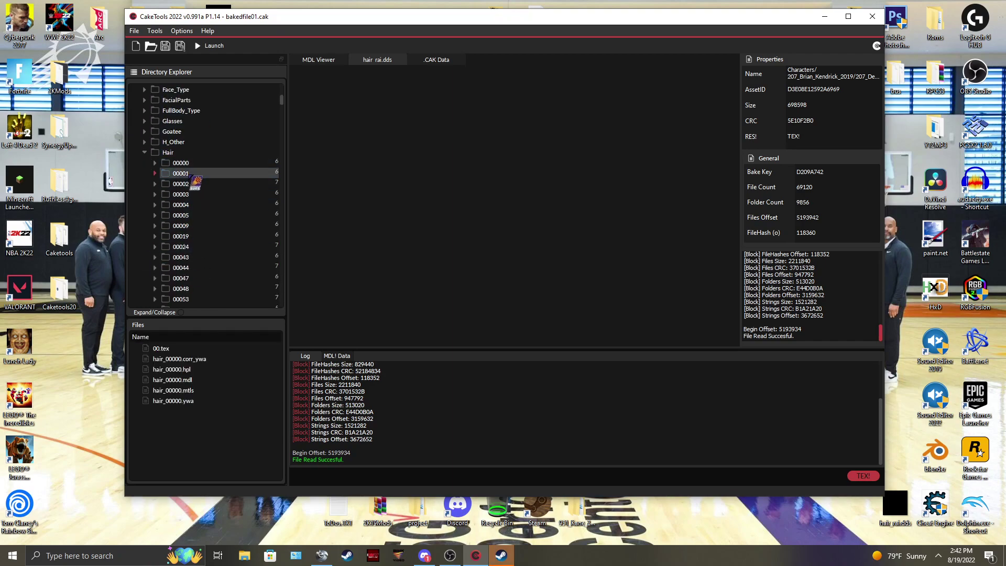
Browse the numbered hair folders and preview the 00.tex thumbnail of hair 00024.
left_click(200, 204)
left_click(203, 215)
left_click(206, 225)
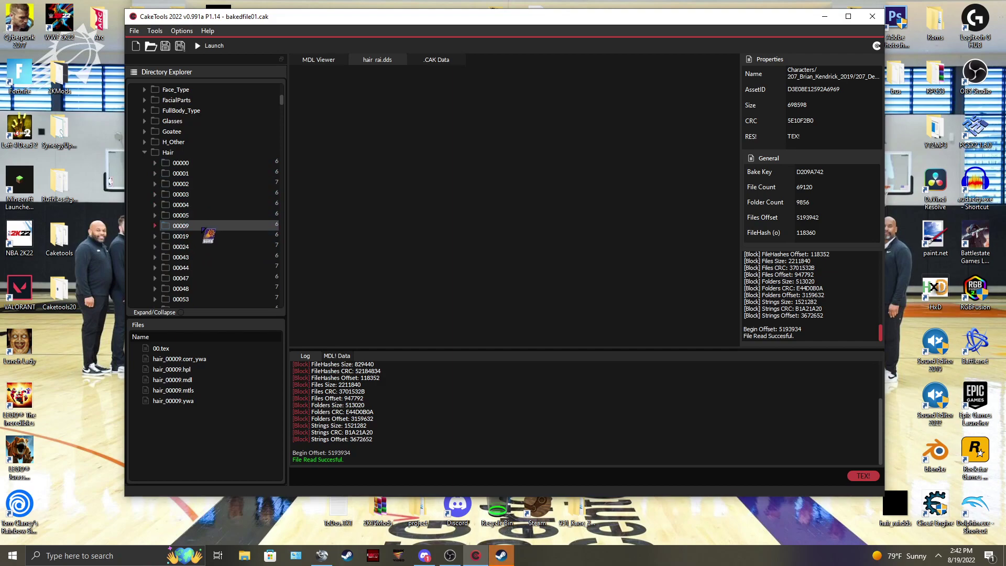
left_click(208, 235)
left_click(211, 246)
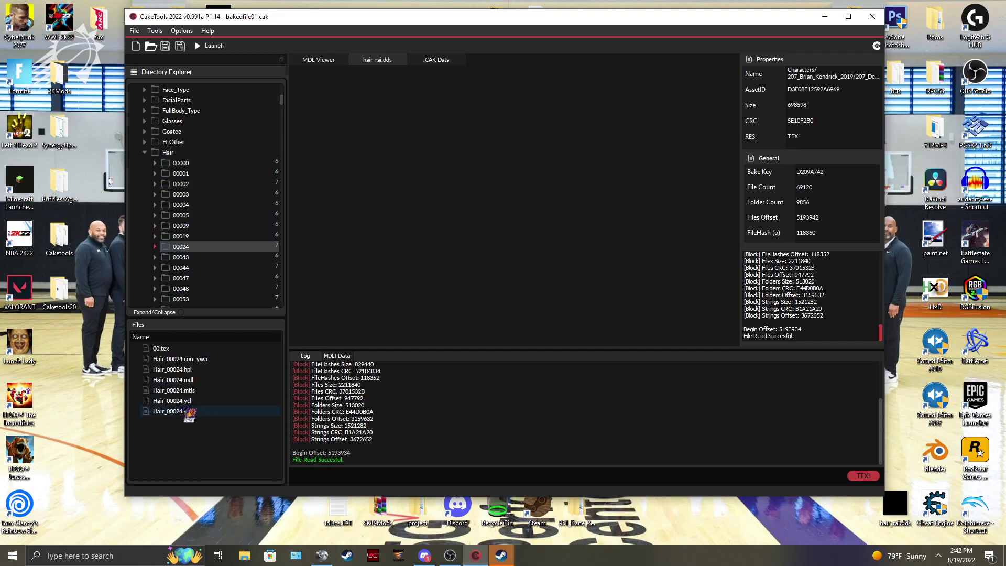
double_click(165, 350)
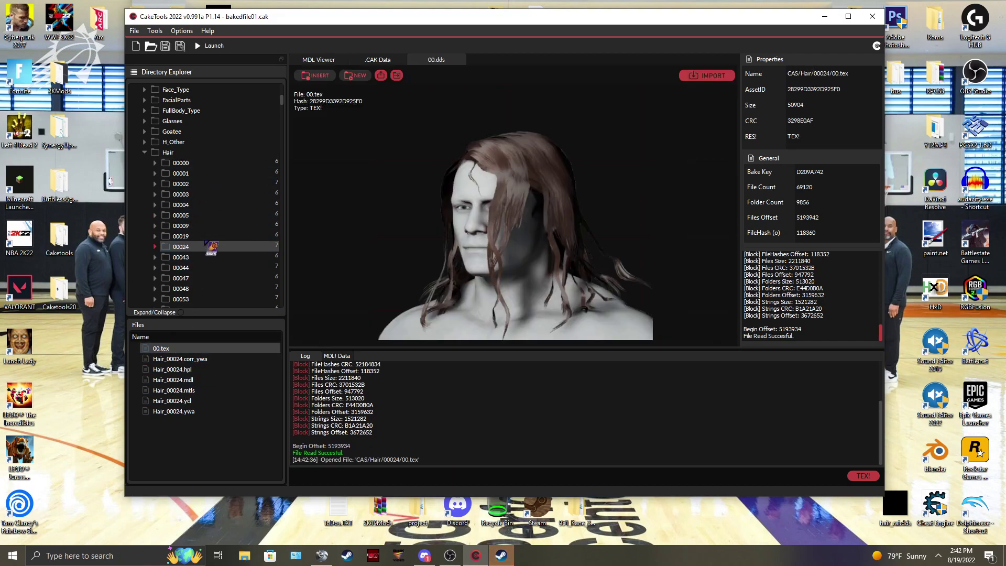
Check other hair folders for comparison and preview the 00.tex thumbnail of hair 00009.
left_click(197, 226)
left_click(192, 196)
left_click(191, 184)
left_click(188, 215)
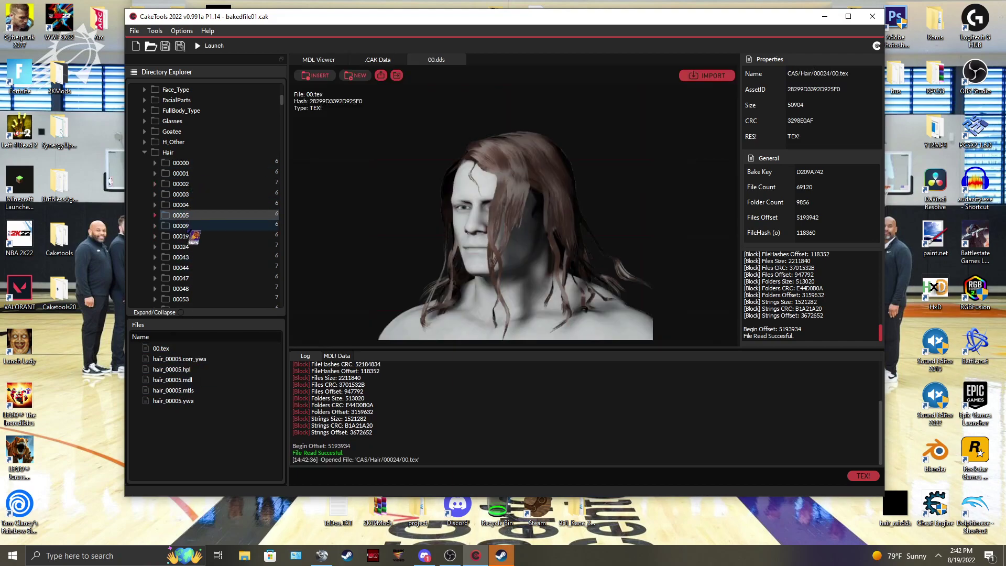
left_click(183, 226)
double_click(183, 350)
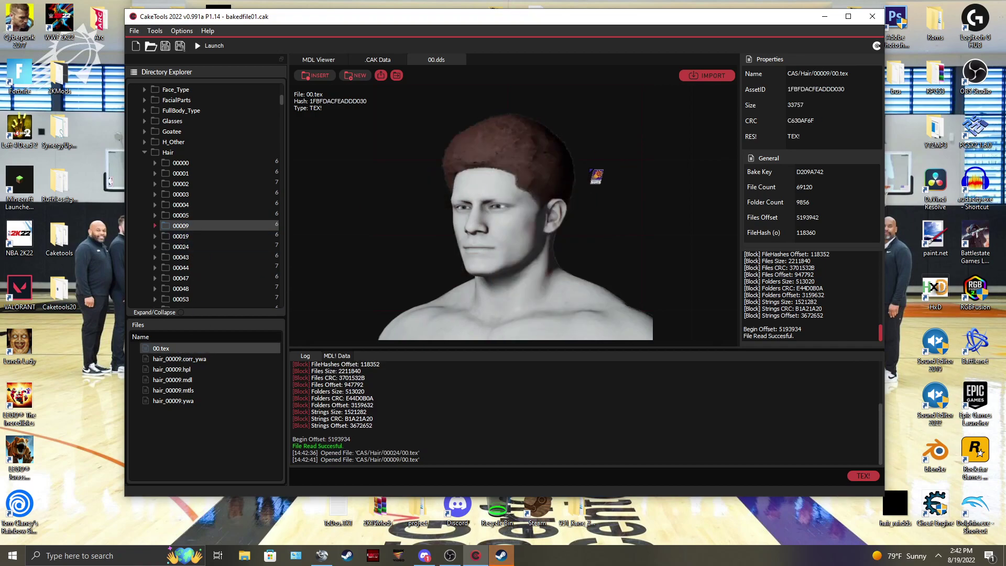
Return to hair folder 00024 and bring up its 00.tex thumbnail again.
left_click(182, 237)
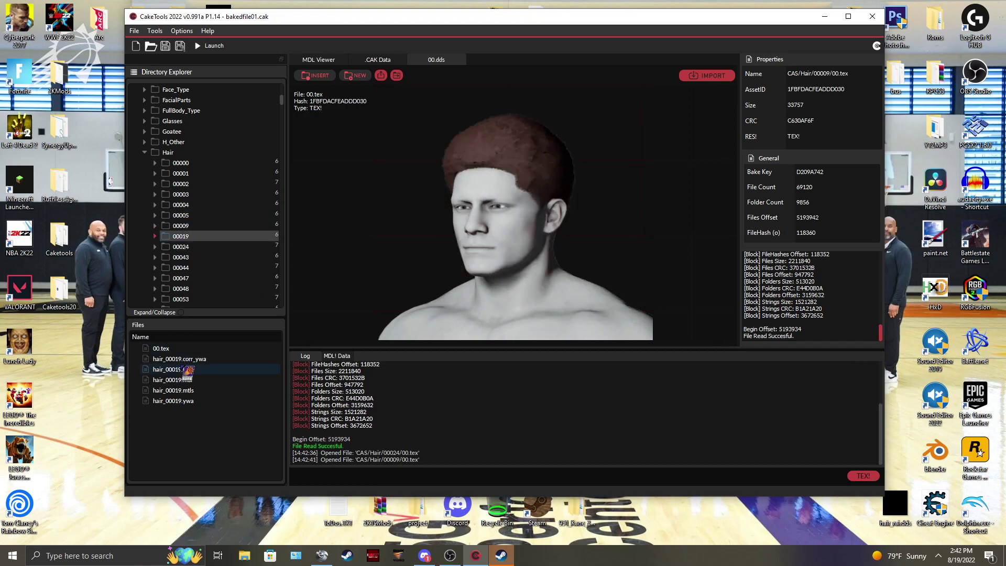
left_click(182, 247)
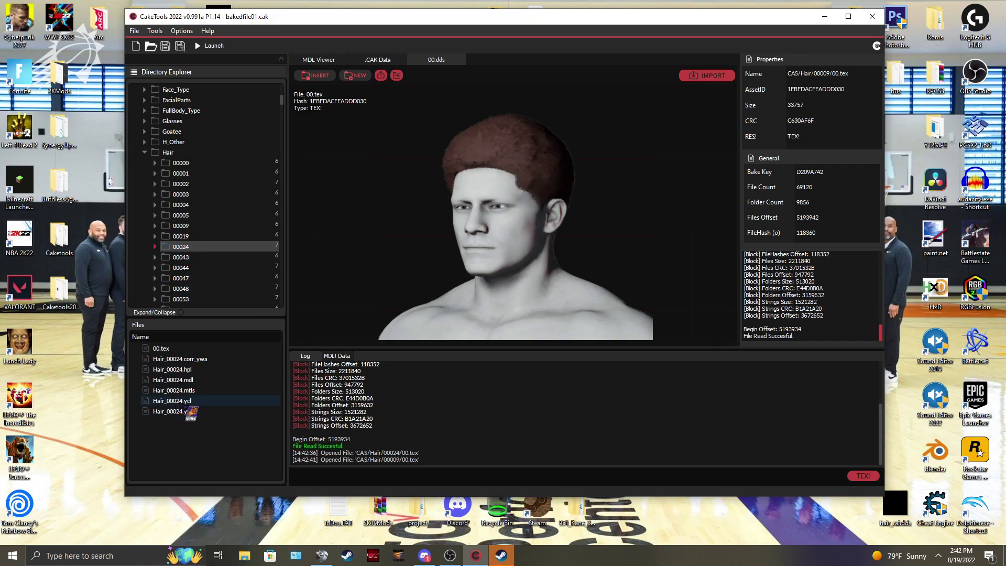
double_click(176, 349)
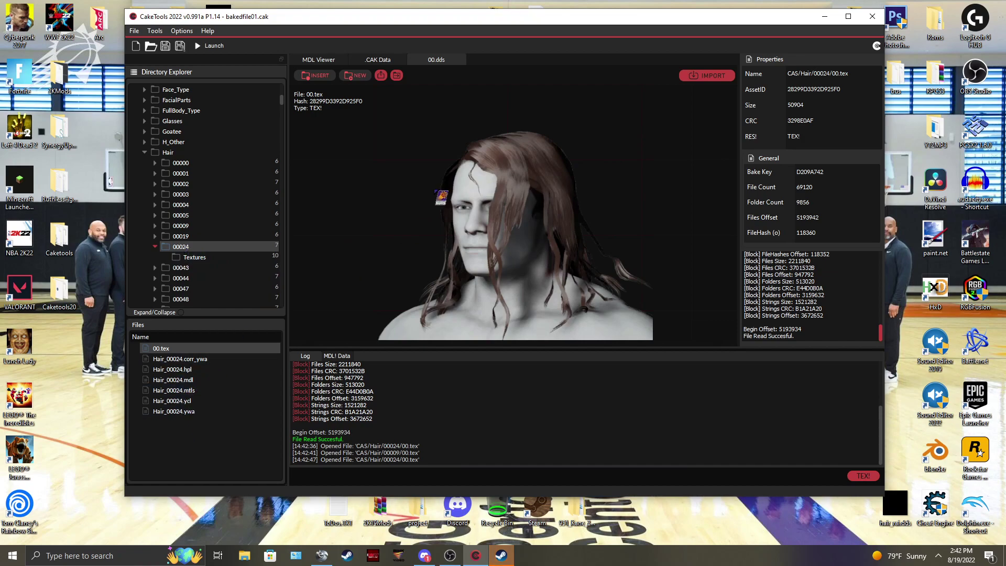
Export Hair_00024.corr_ywa from the CAS hair 00024 folder to the Desktop.
left_click(190, 360)
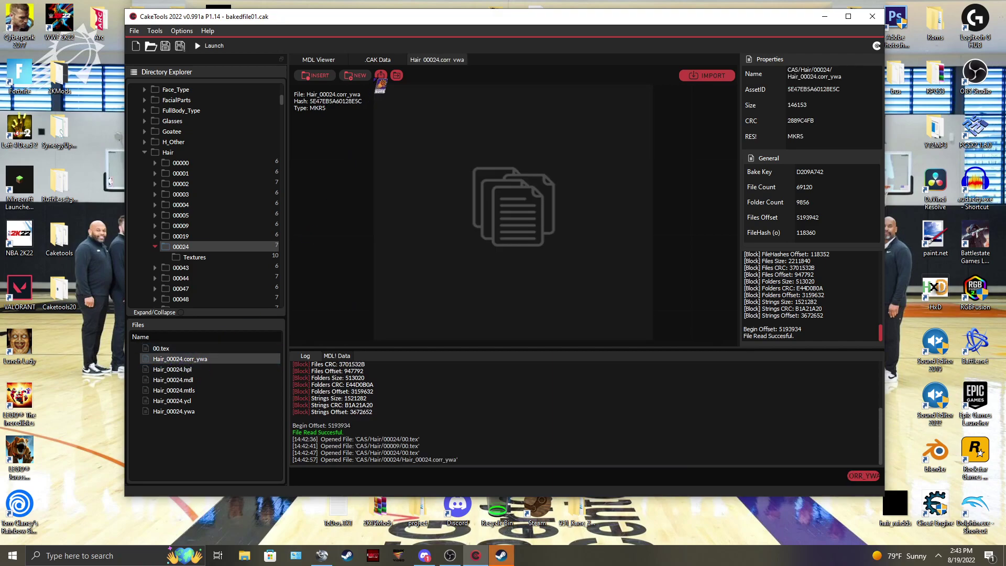
left_click(381, 75)
left_click(168, 219)
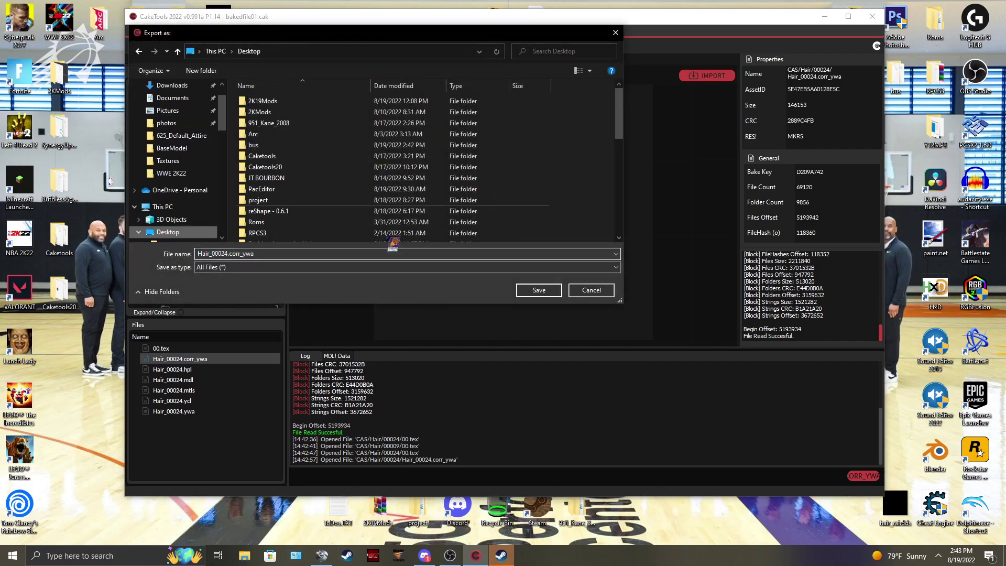
left_click(538, 290)
left_click(532, 272)
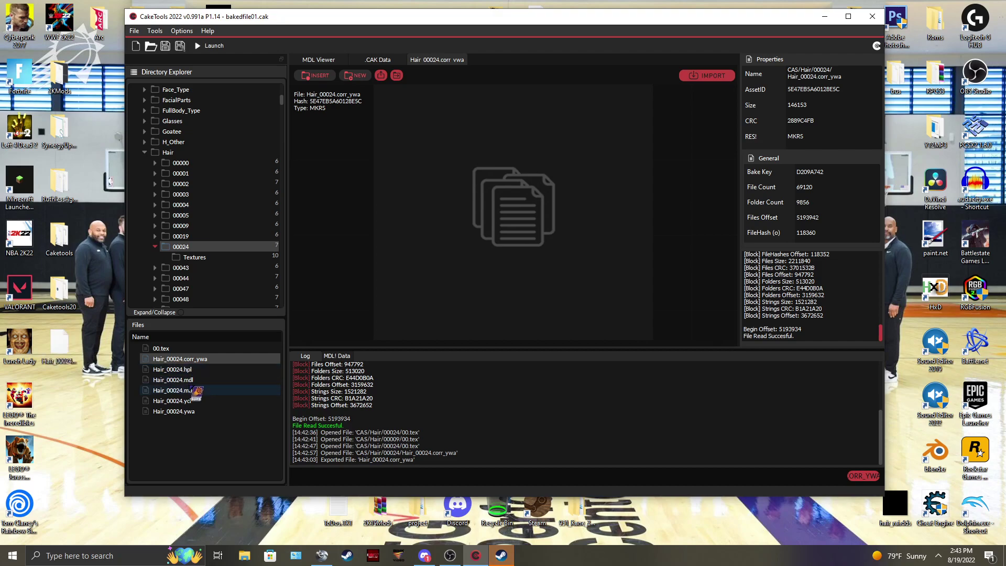
Export Hair_00024.ywa from the hair 00024 folder to the Desktop.
left_click(173, 412)
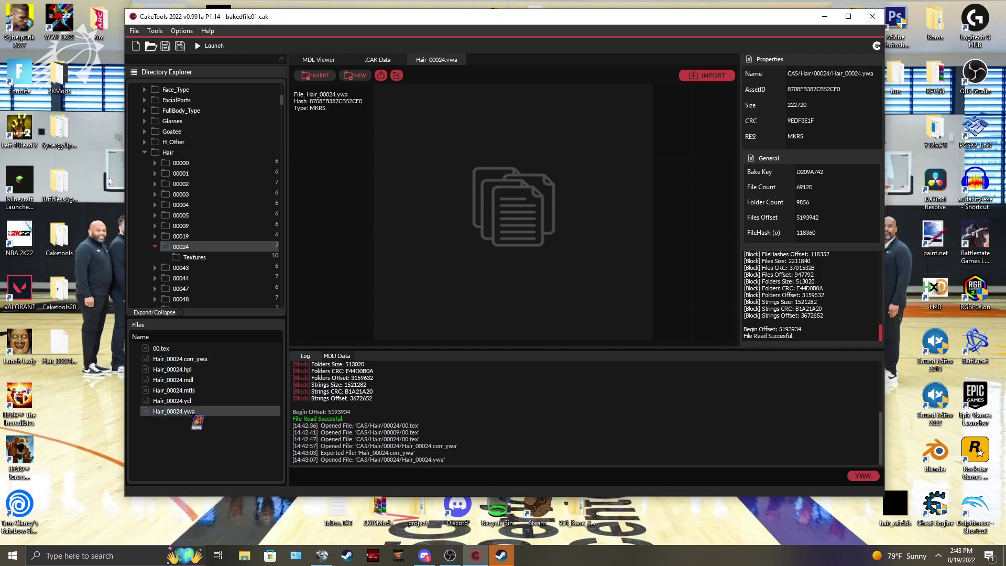
left_click(381, 75)
scroll(153, 129, "up", 3)
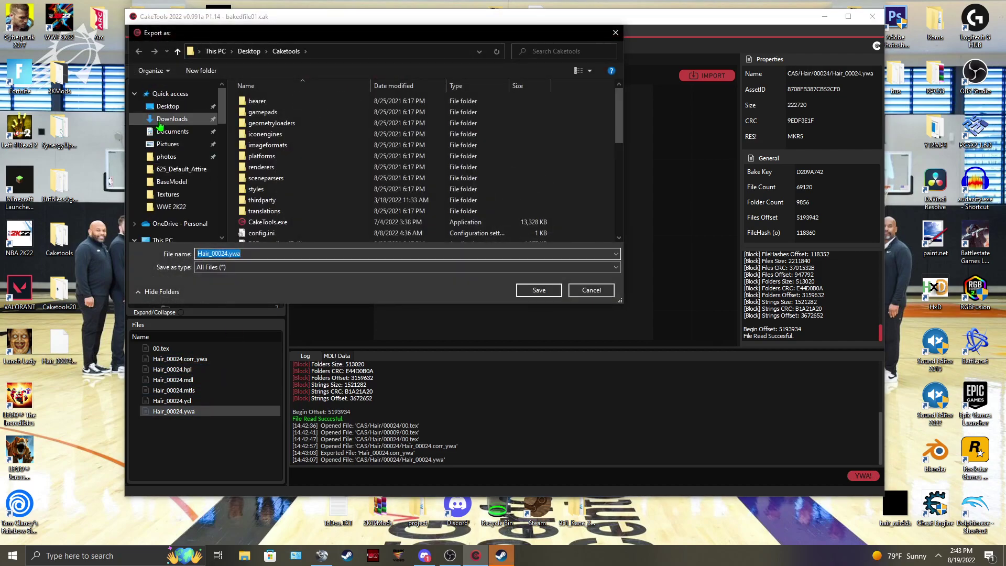
left_click(160, 108)
left_click(537, 285)
left_click(530, 230)
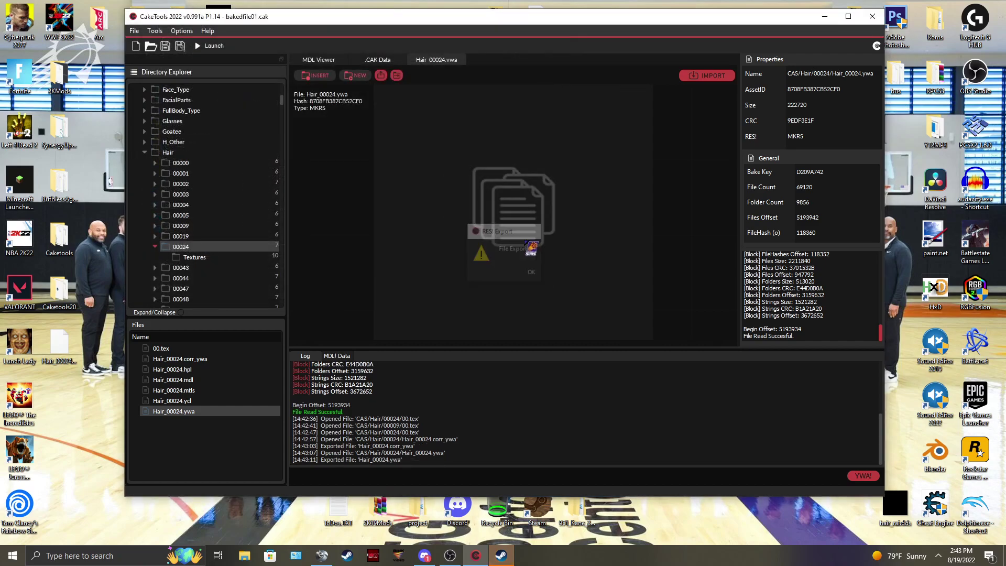
Export Hair_00024.ycl from the hair 00024 folder to the Desktop.
left_click(181, 400)
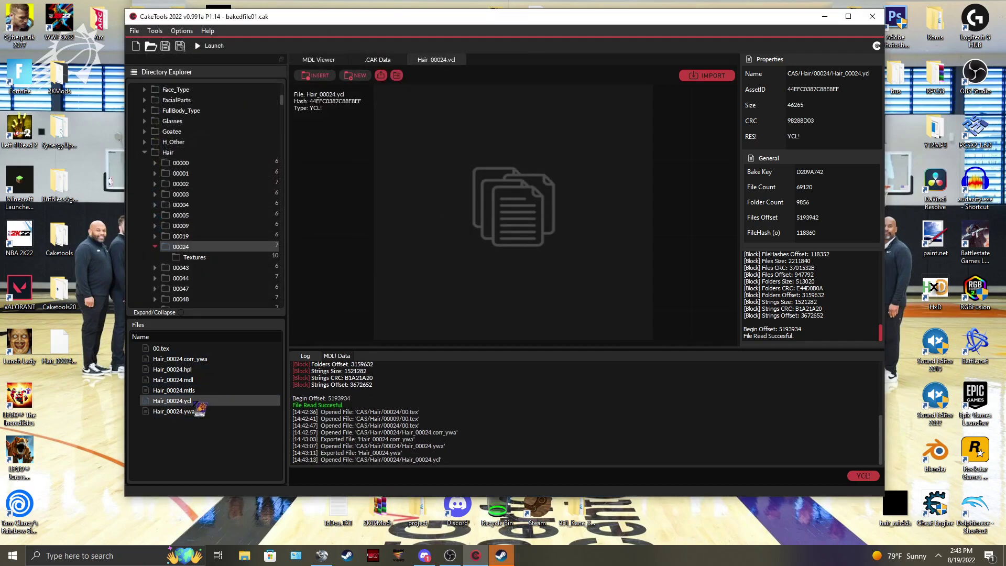
left_click(381, 75)
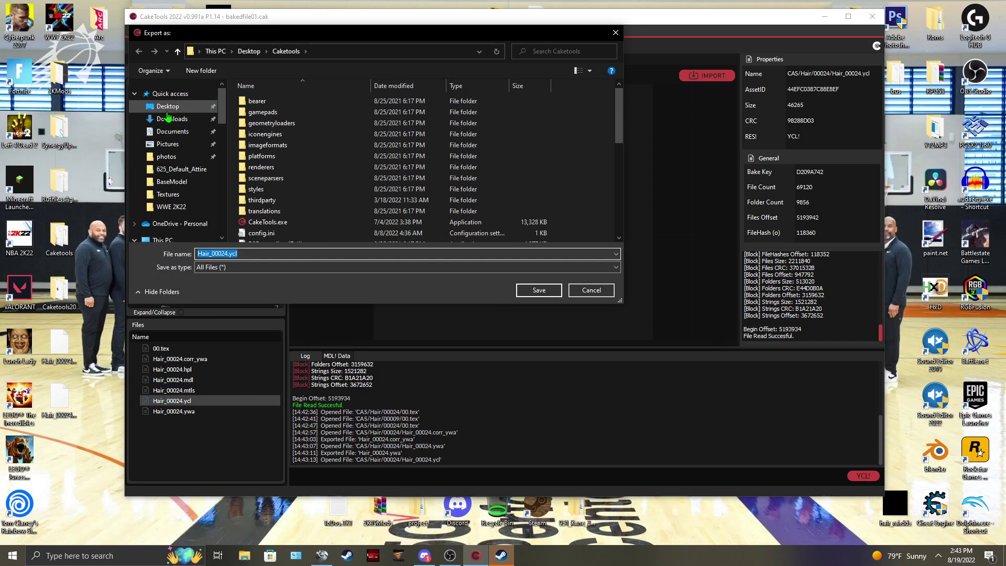
left_click(539, 290)
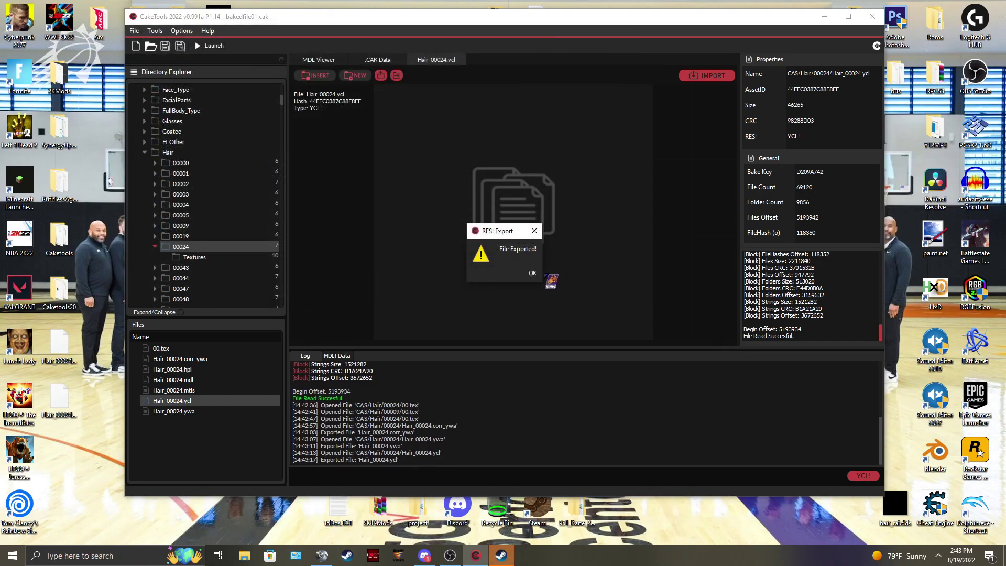
left_click(538, 274)
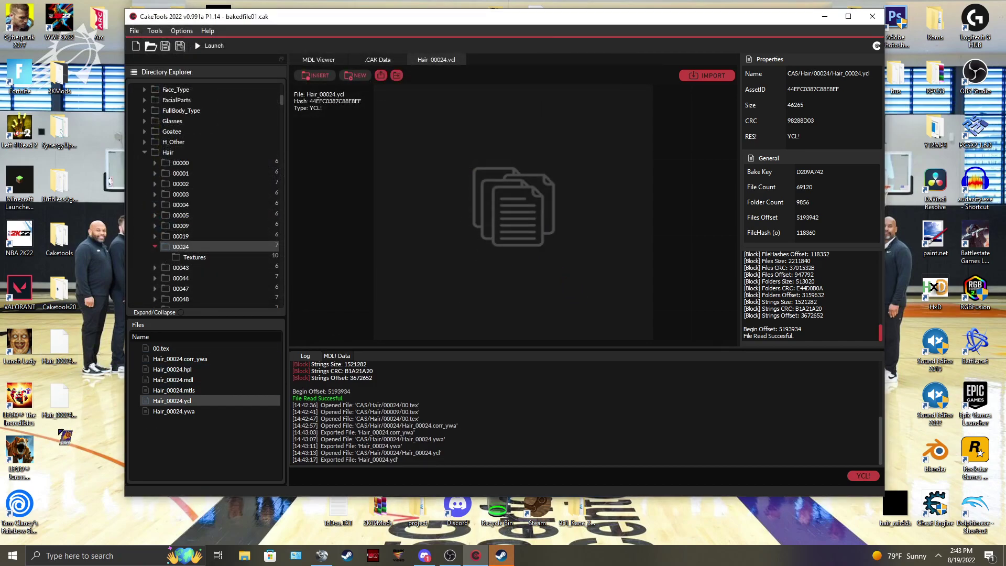
Move the three exported Hair_00024 files together into the free desktop column beside the mod folders.
left_click_drag(99, 477, 51, 351)
left_click_drag(52, 350, 92, 80)
left_click(101, 248)
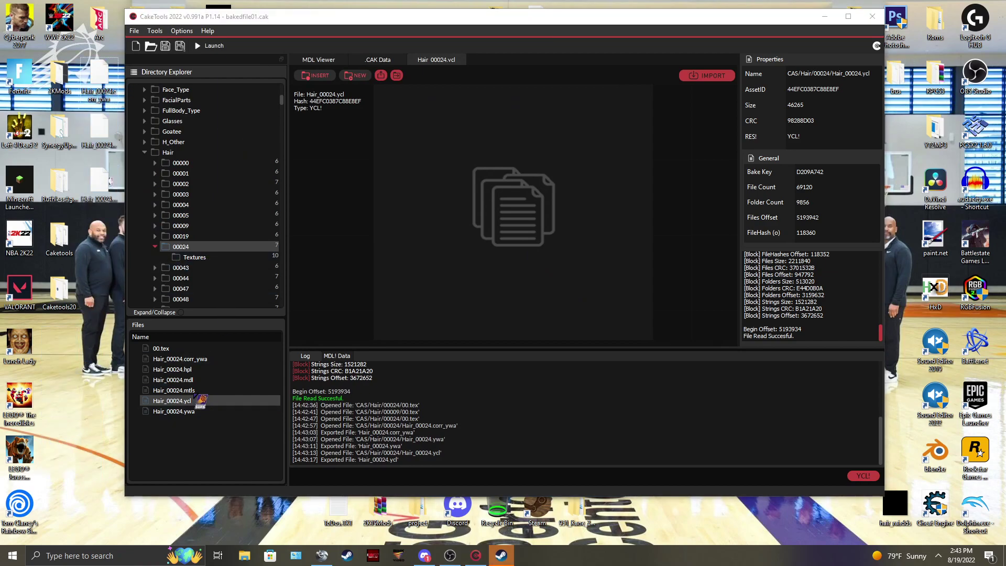
Export the Hair_00024.mdl model to the Desktop and place its icon apart from the other exported files.
double_click(175, 379)
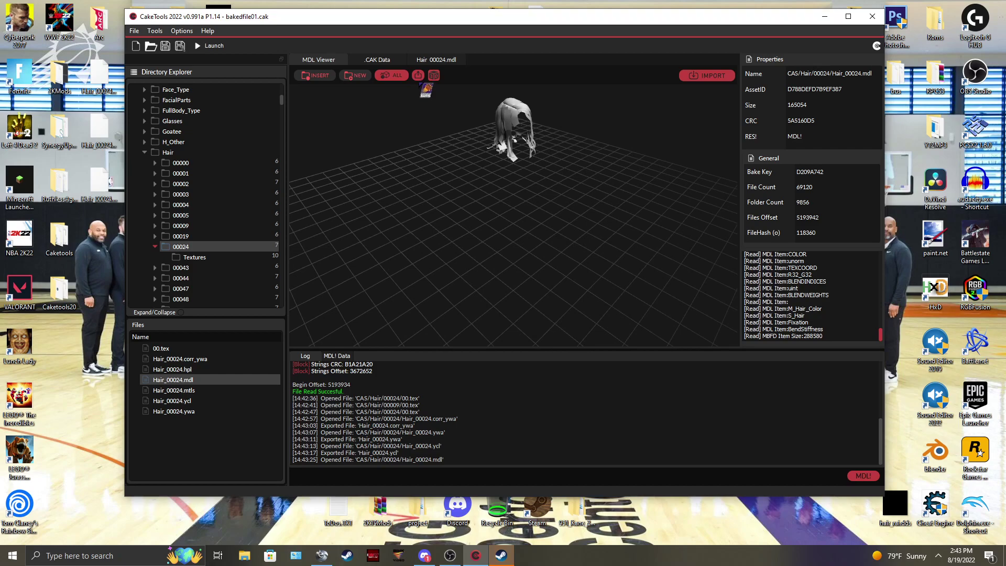
left_click(418, 75)
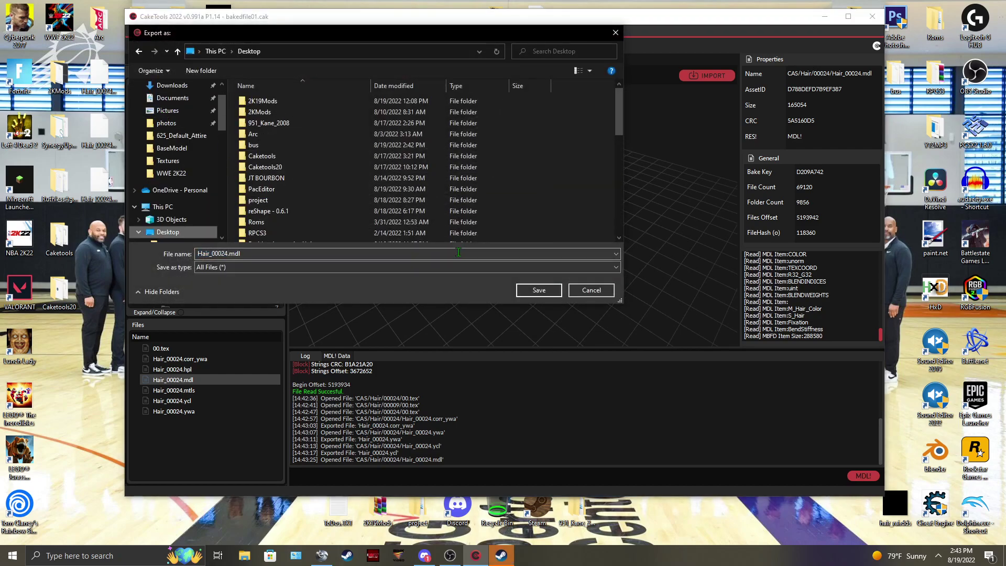
left_click(545, 291)
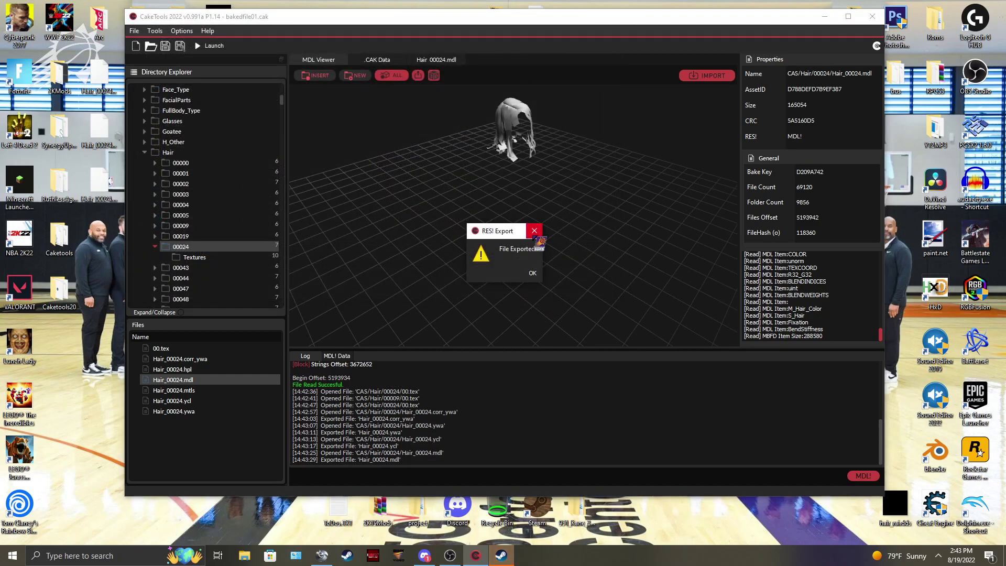
left_click(534, 230)
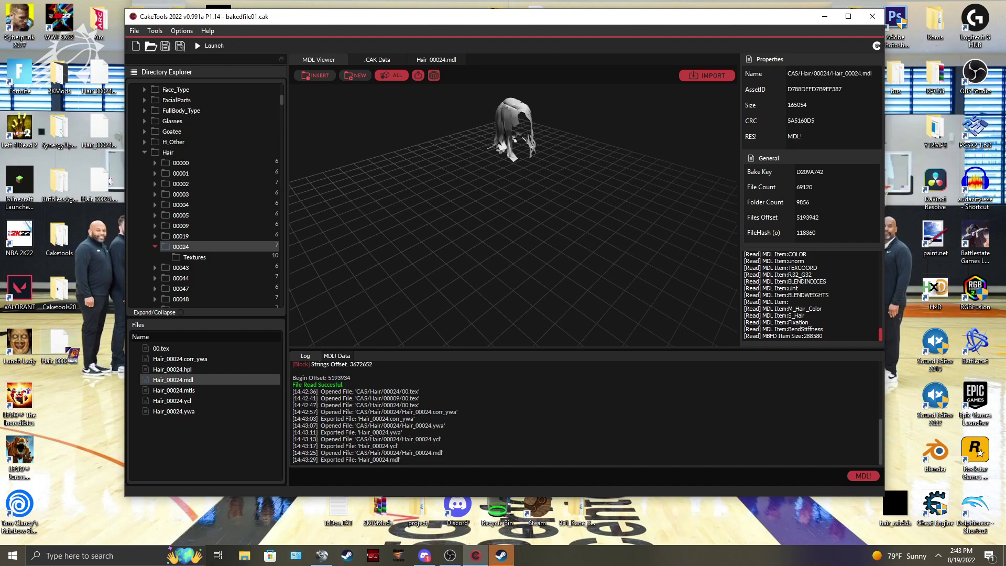
left_click(723, 521)
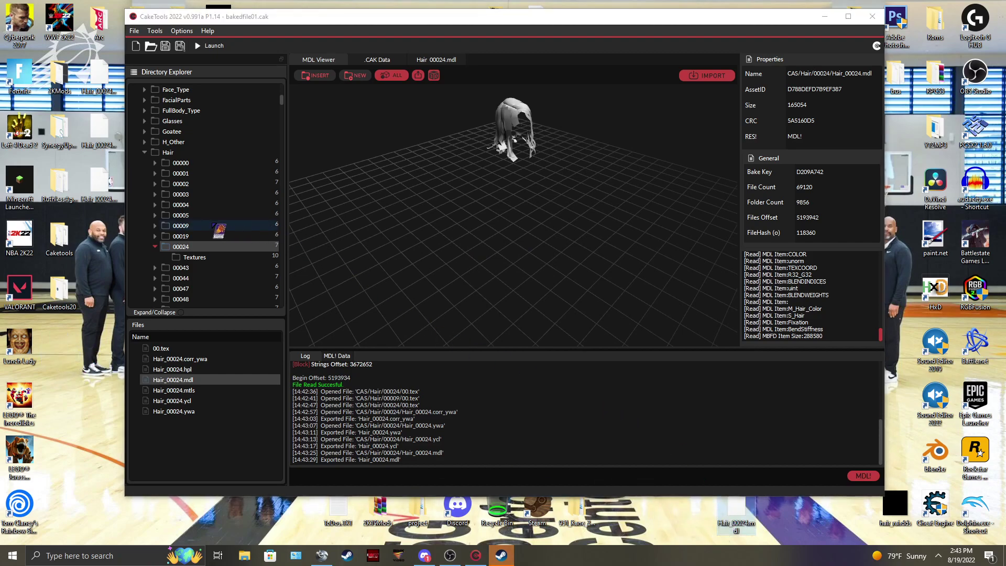
Export hair_flow.tex from the Textures subfolder of hair 00024 to the Desktop.
left_click(193, 258)
double_click(187, 347)
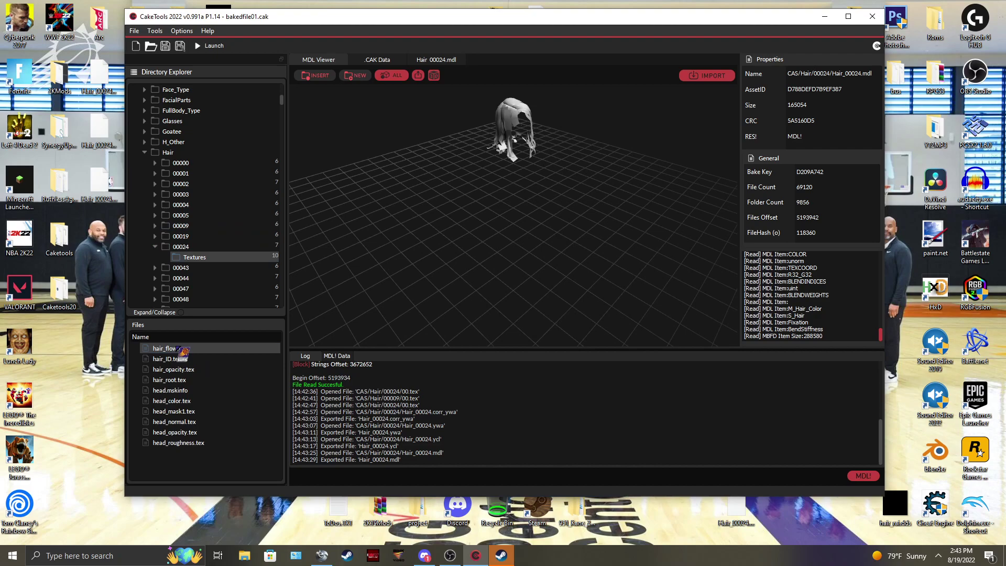
left_click(381, 75)
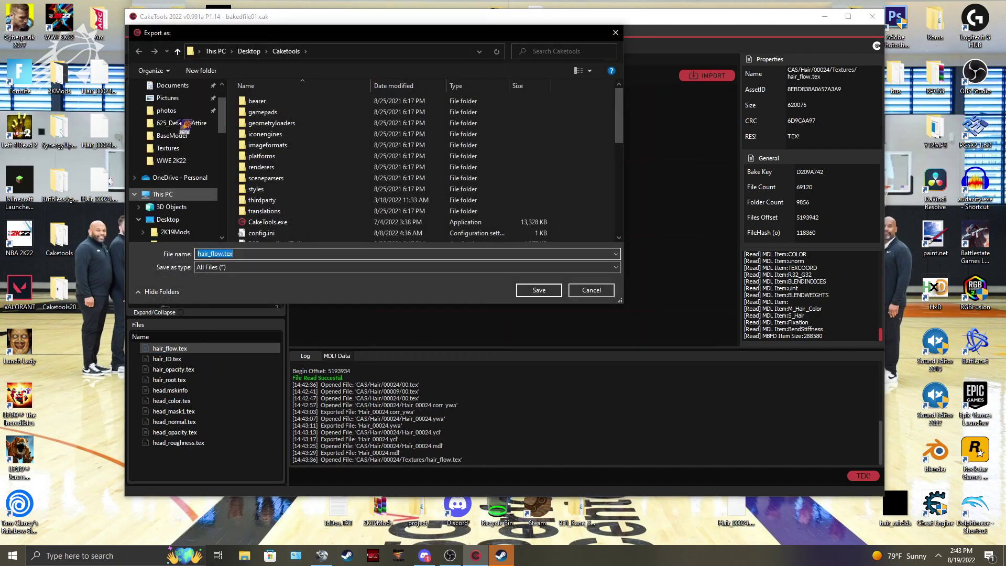
left_click(539, 289)
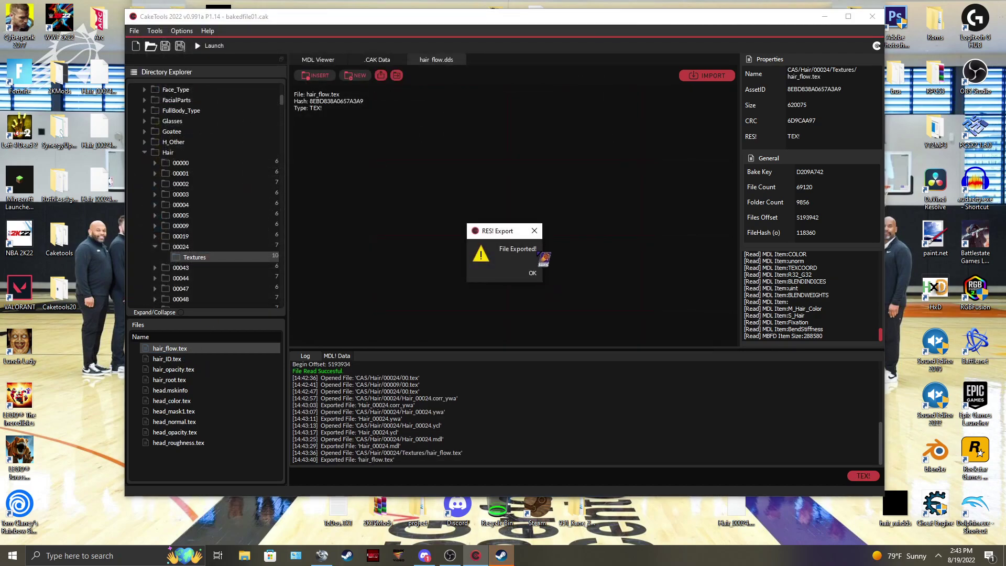
left_click(538, 243)
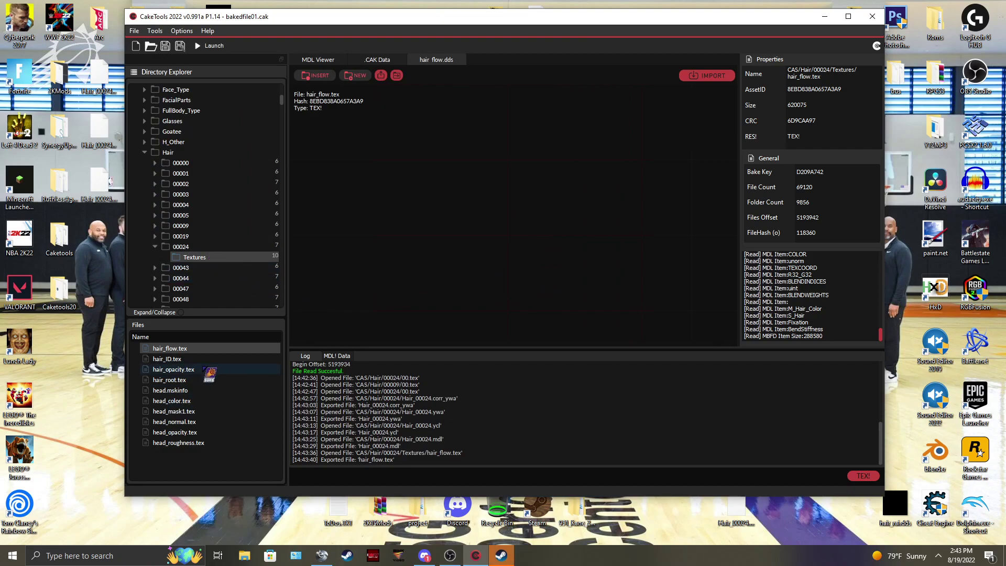
Export hair_ID.tex from the hair 00024 Textures subfolder to the Desktop.
left_click(172, 359)
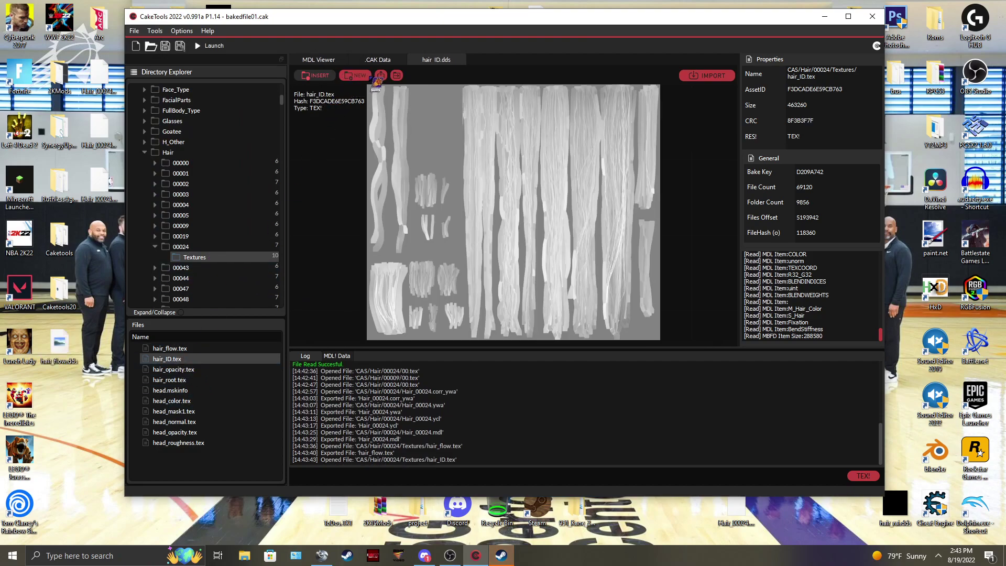
left_click(381, 75)
left_click(157, 230)
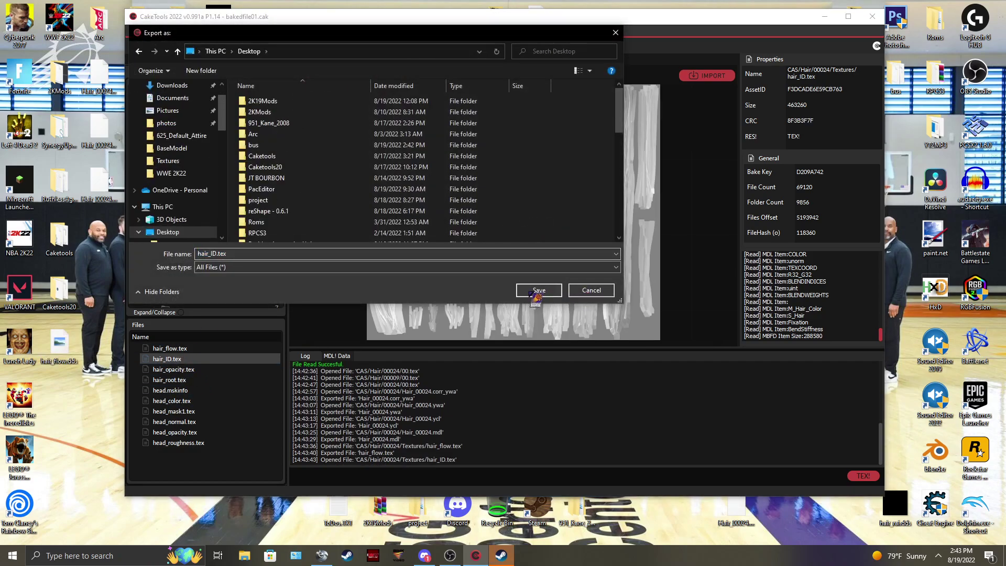
left_click(534, 289)
left_click(532, 273)
Export hair_opacity.tex from the hair 00024 Textures subfolder to the Desktop.
left_click(173, 369)
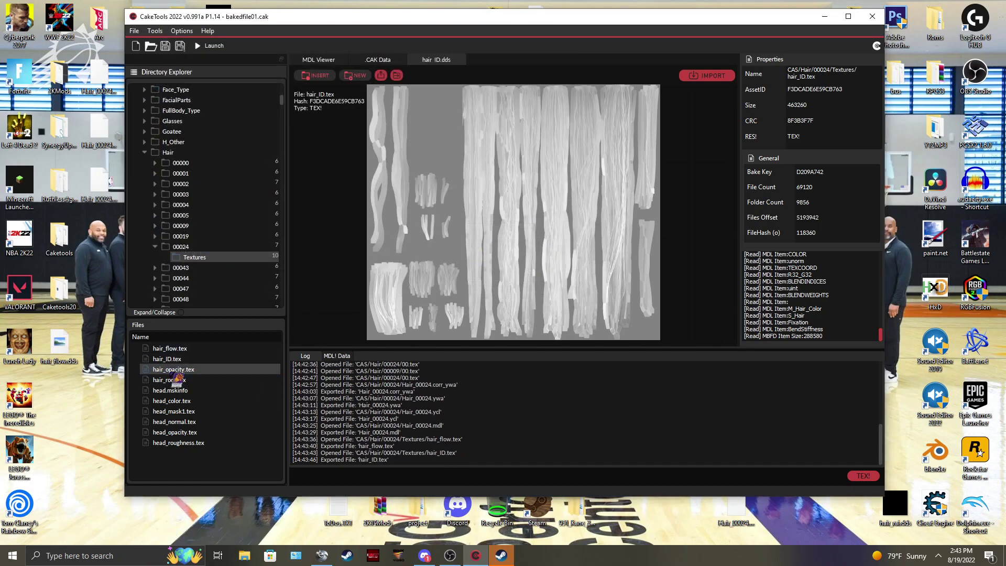
left_click(380, 75)
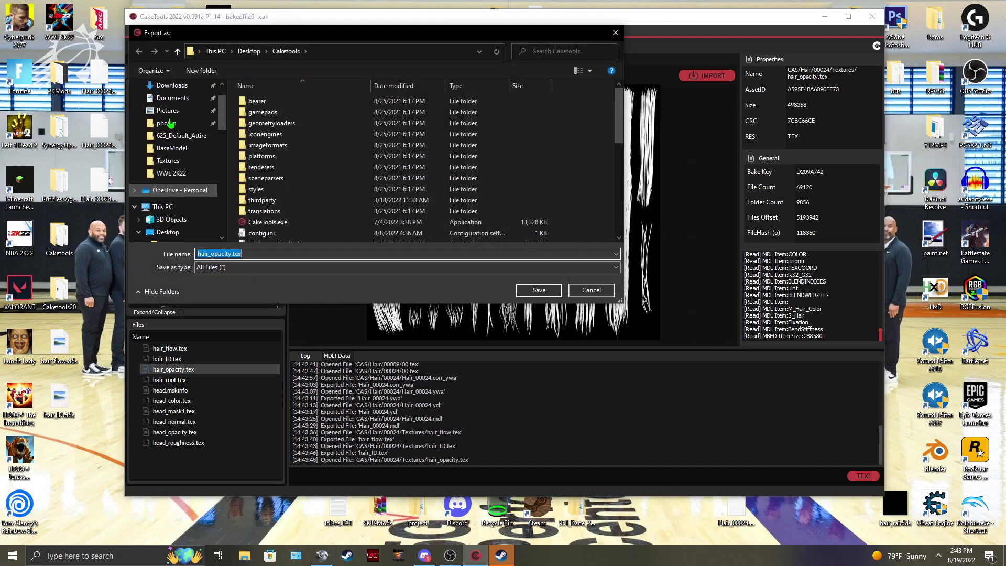
left_click(534, 290)
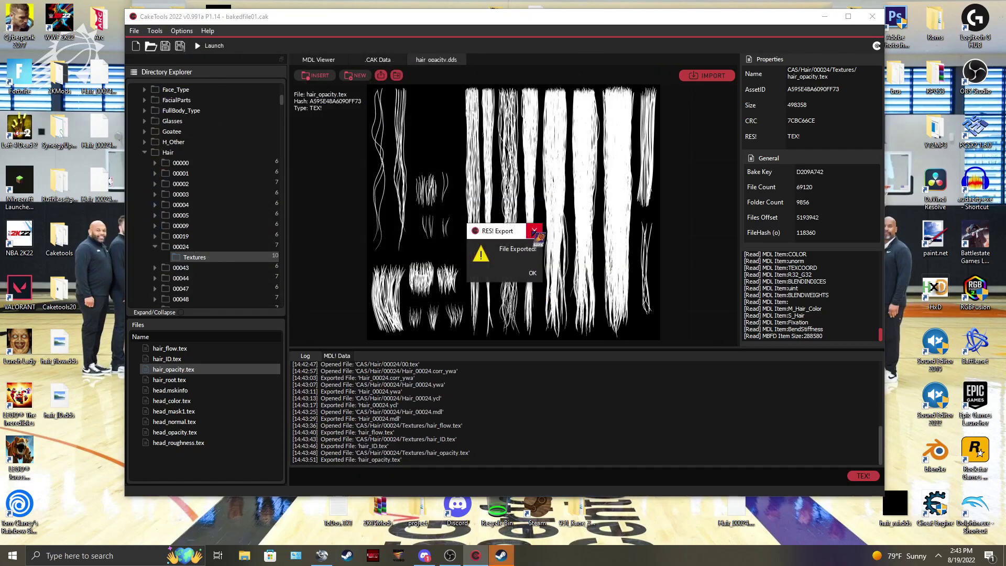
left_click(532, 272)
Export hair_root.tex from the hair 00024 Textures subfolder to the Desktop.
left_click(168, 380)
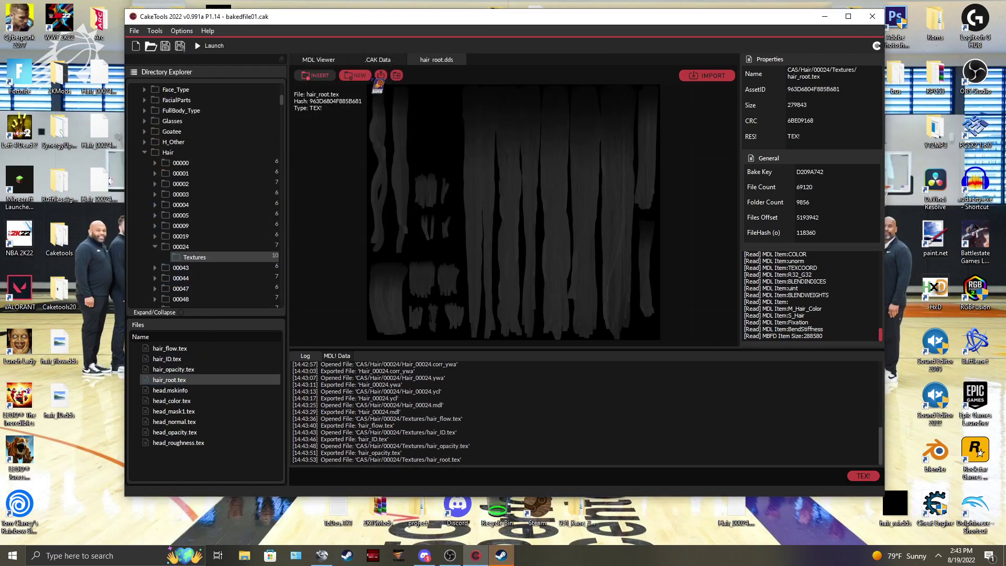
left_click(381, 75)
scroll(189, 130, "up", 3)
left_click(167, 230)
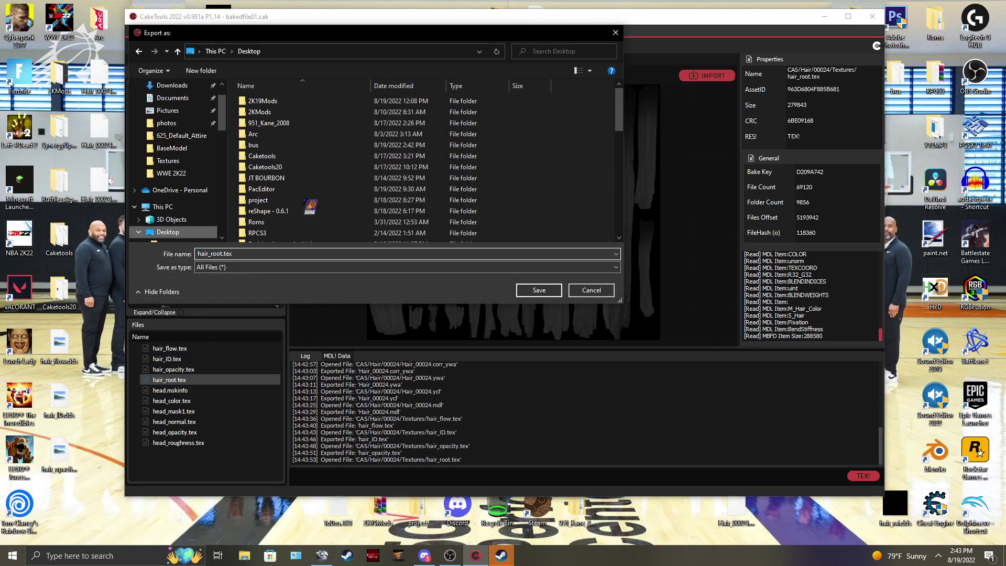
left_click(539, 289)
left_click(532, 273)
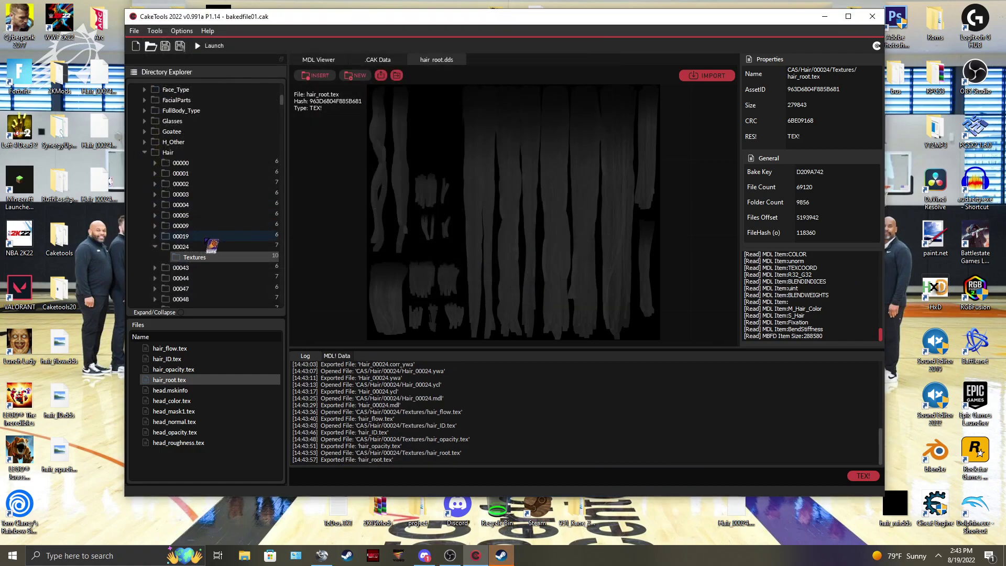
Close CakeTools and restart Steam to apply its downloaded client update.
left_click(872, 17)
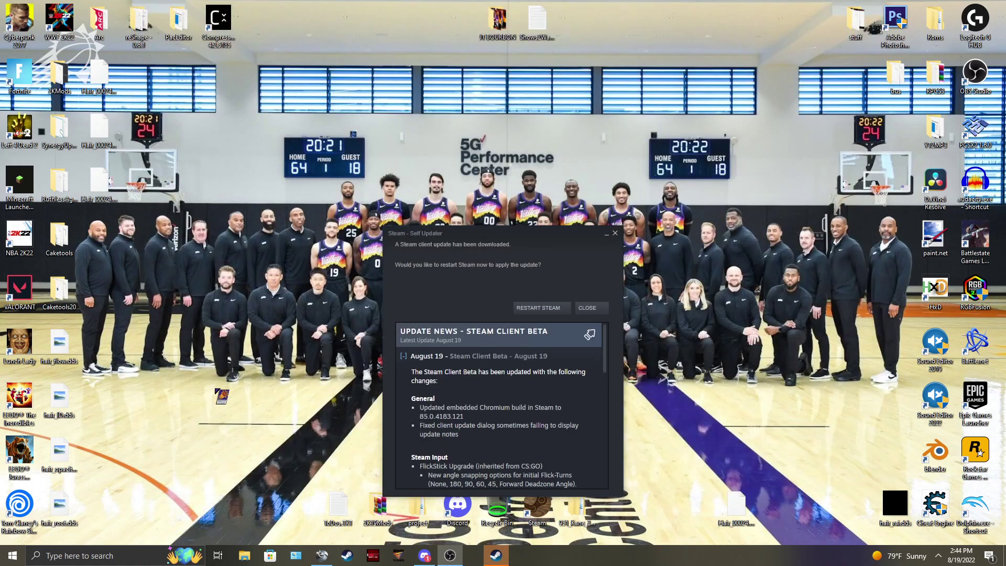
left_click(526, 310)
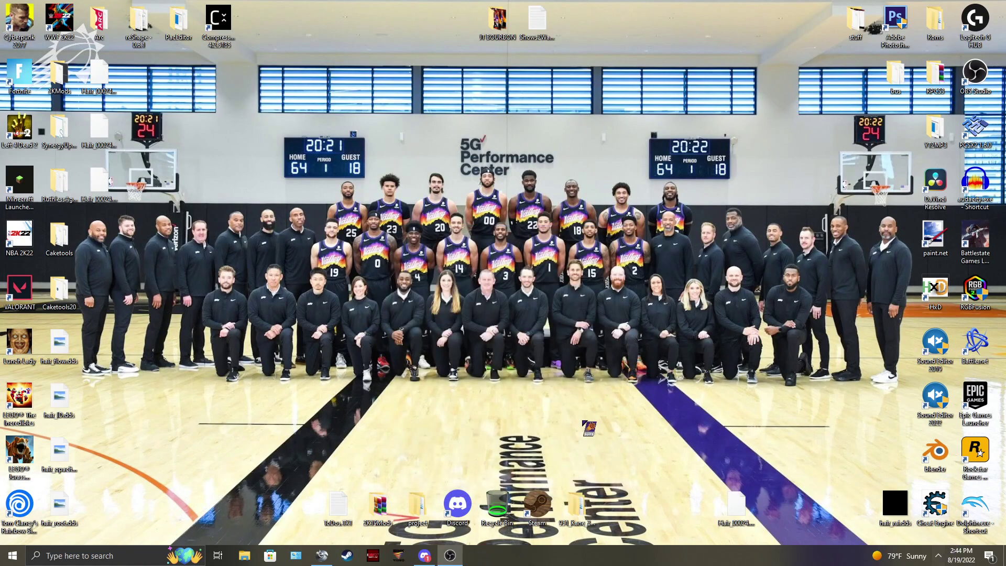
Rearrange the exported hair texture and Hair_00024.mdl icons on the desktop, keeping hair_flow.dds separate from the other textures.
left_click_drag(123, 523, 820, 414)
left_click_drag(736, 505, 684, 512)
left_click_drag(57, 343, 173, 511)
Move hair_flow.dds from the desktop into the Textures folder of 951_Kane_2008's 951_Default_Attire.
double_click(581, 504)
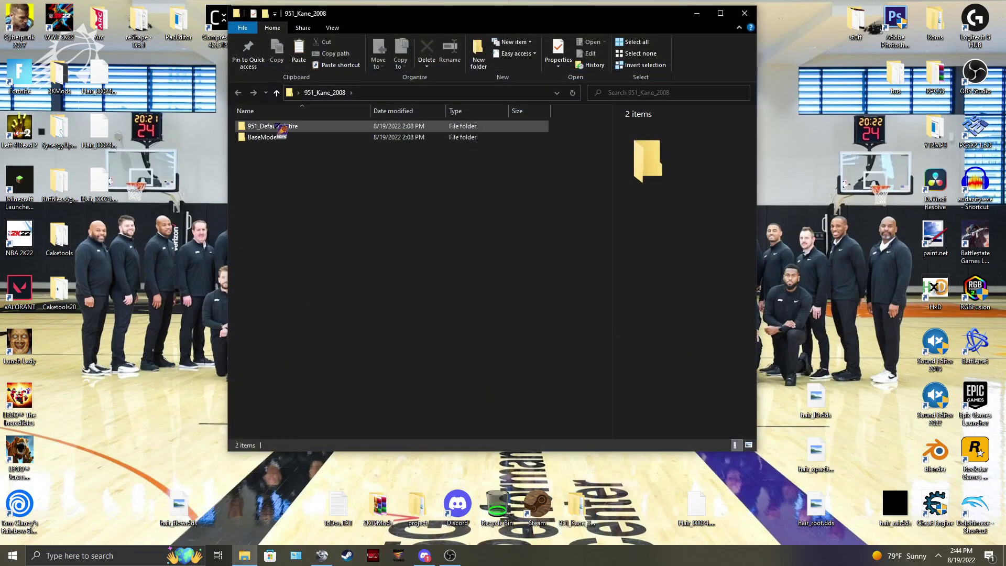
double_click(273, 126)
double_click(272, 126)
left_click_drag(179, 505, 387, 277)
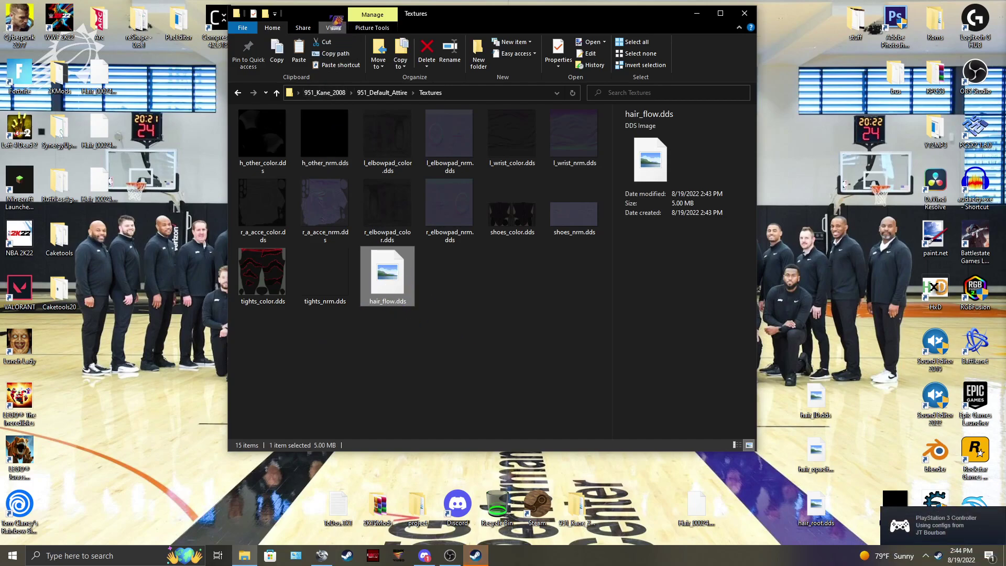
Return to the 951_Default_Attire folder and move the Hair_00024 corr_ywa, ywa and ycl files from the desktop into it.
left_click_drag(309, 6, 253, 17)
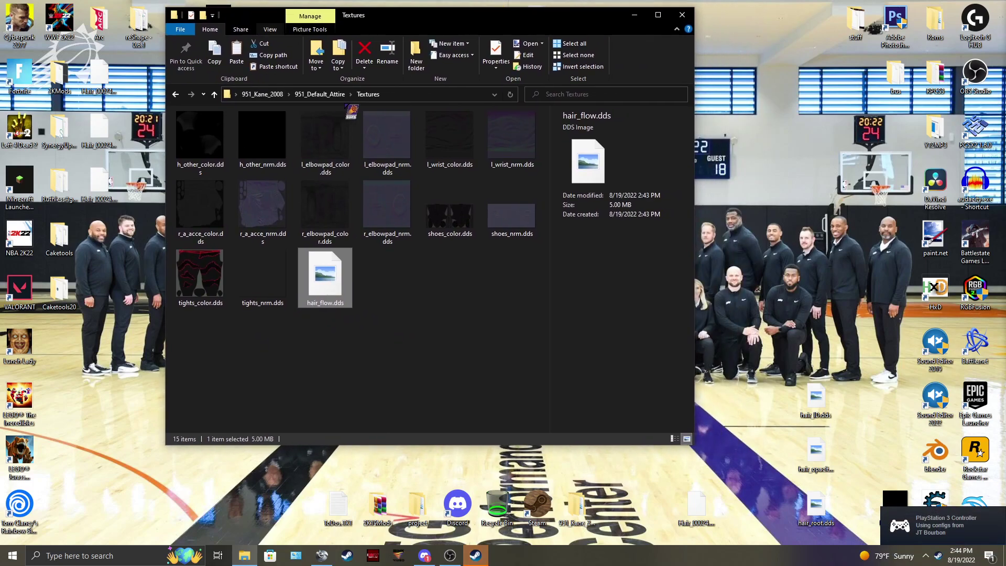
left_click(322, 94)
left_click_drag(144, 212, 239, 196)
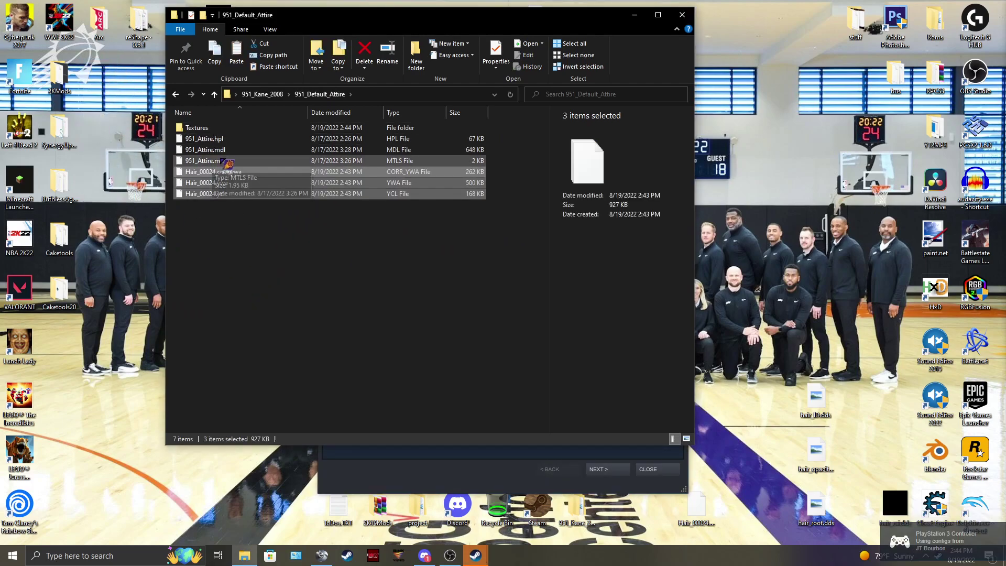
Rename Hair_00024.corr_ywa as 951_Attire.hair_corr_ywa, reusing the base name copied from 951_Attire.mtls, and accept the extension change.
left_click(226, 163)
right_click(221, 160)
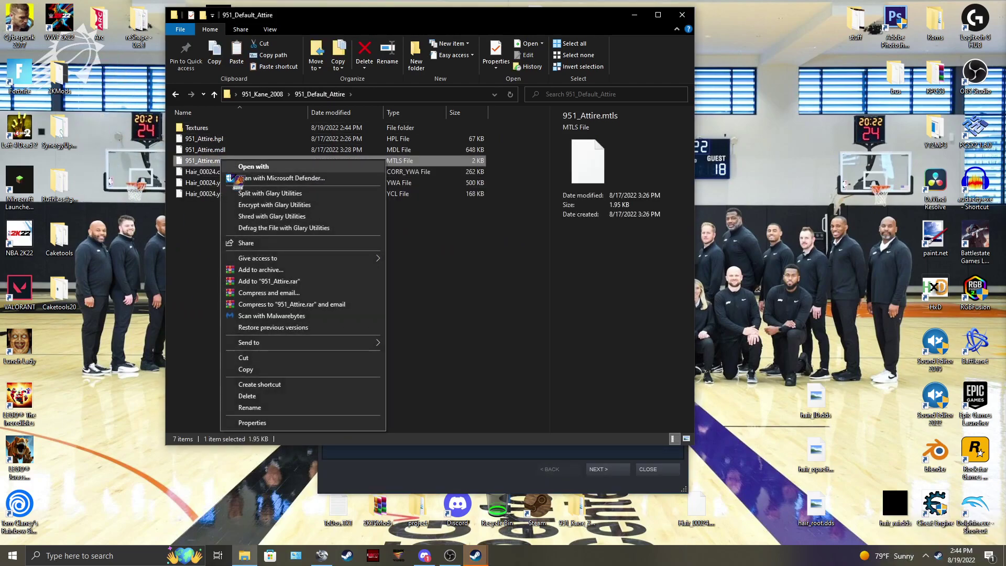
left_click(256, 408)
key("ctrl+c")
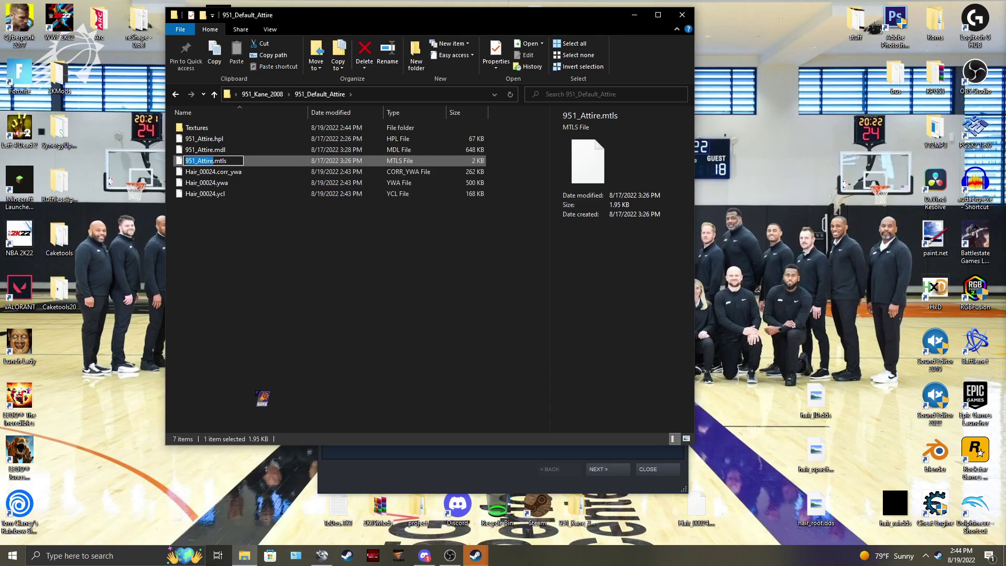
left_click(220, 243)
left_click(215, 172)
right_click(216, 171)
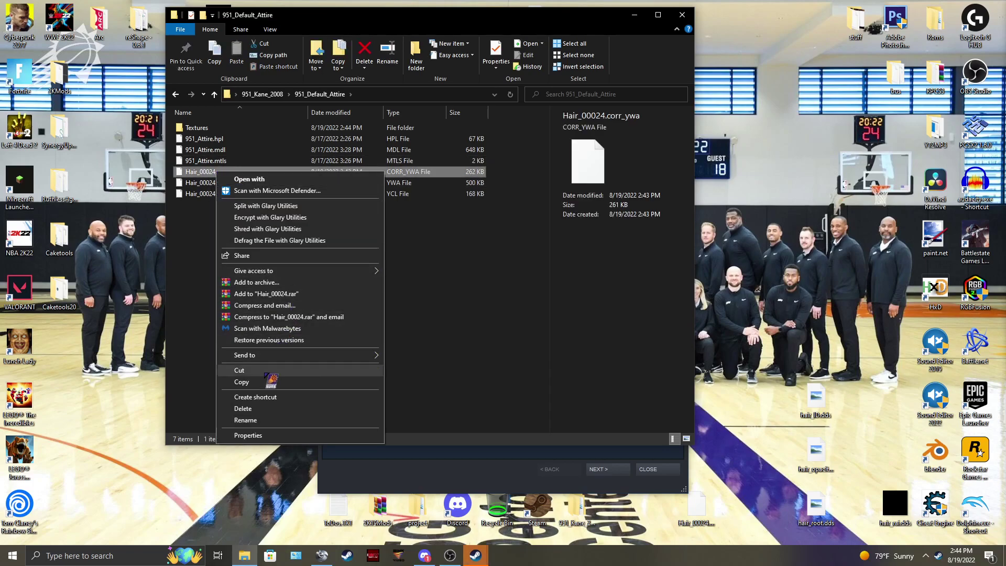
left_click(263, 420)
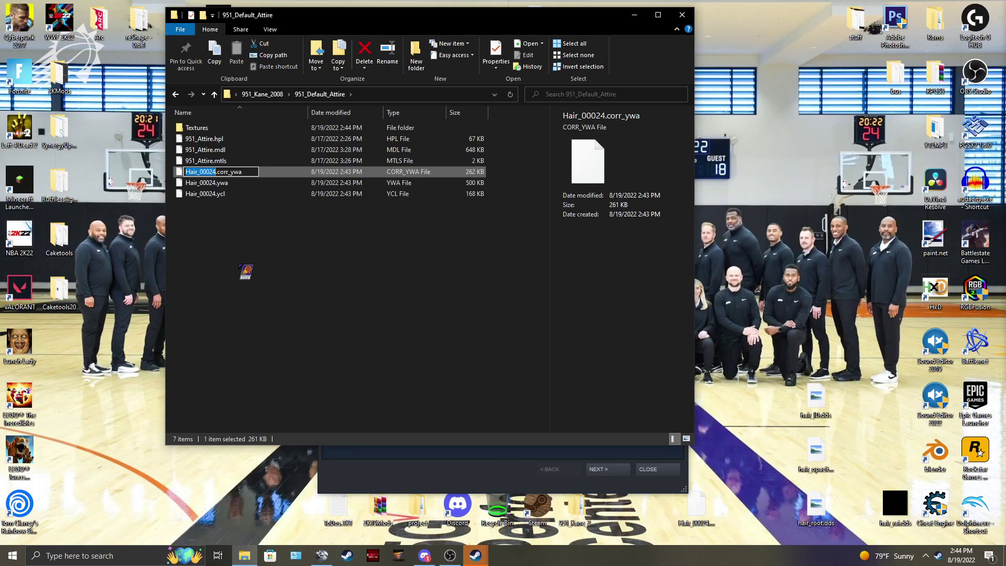
key("ctrl+v")
type(".hair")
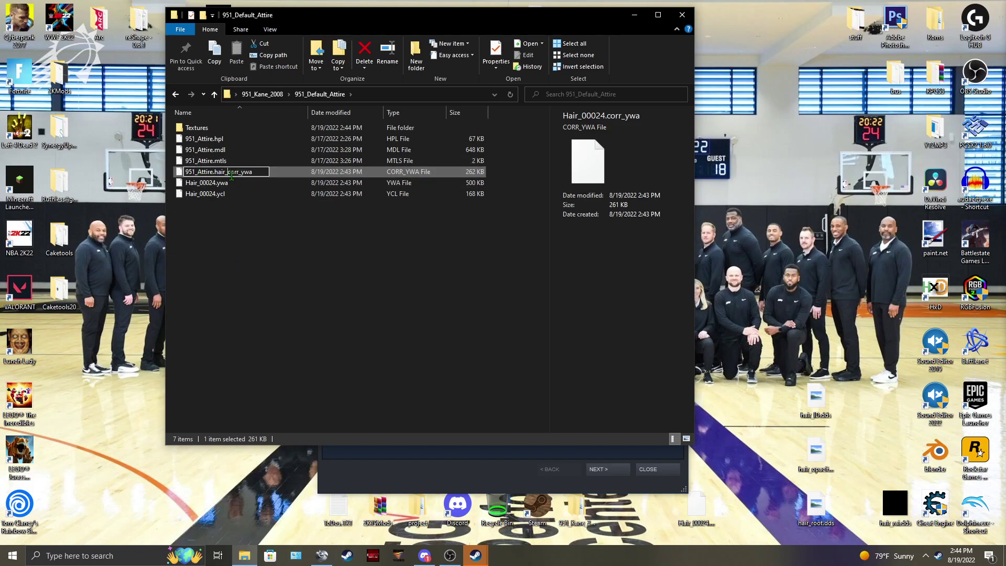
key("Return")
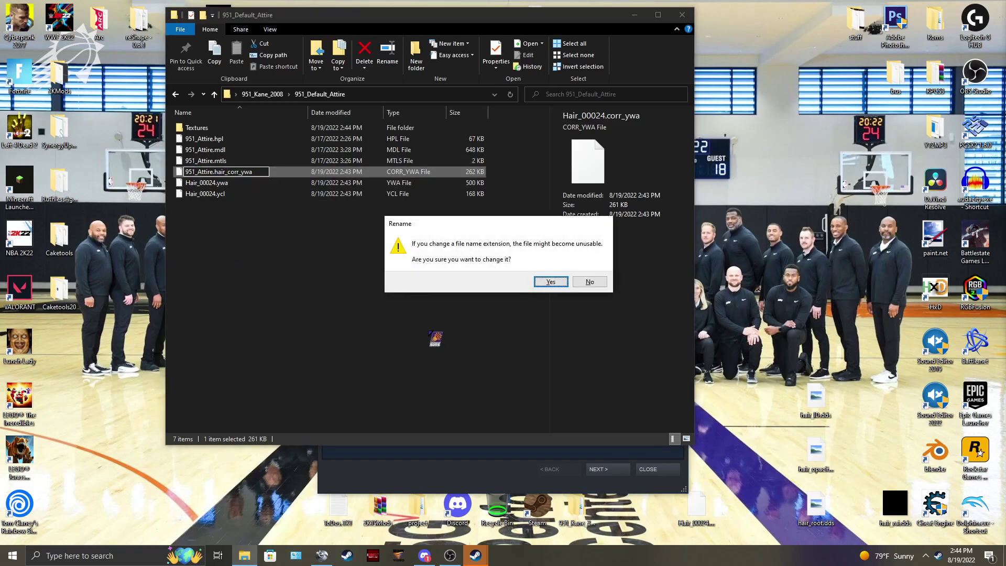
left_click(550, 282)
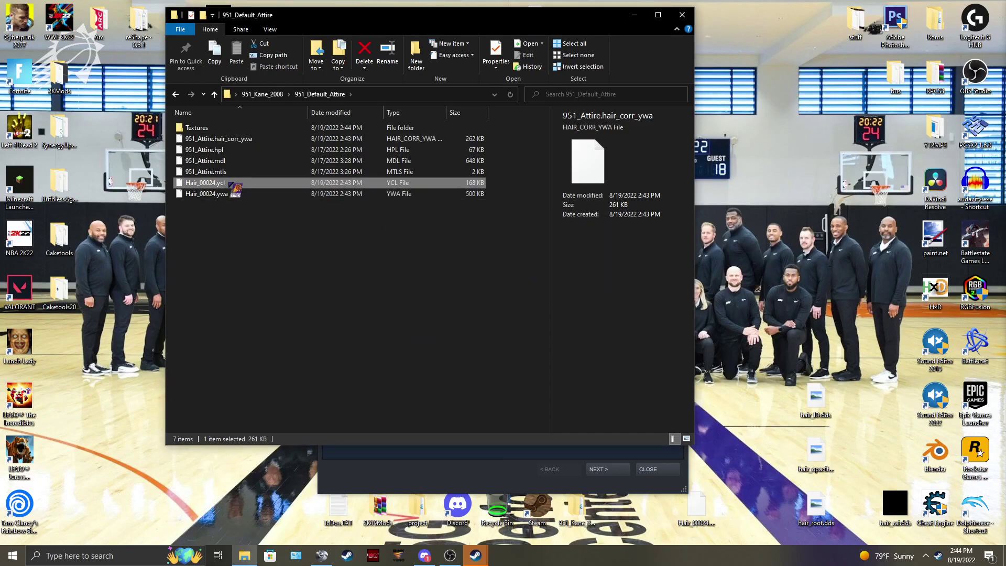
Rename Hair_00024.ycl as 951_Attire.ycl in the 951_Default_Attire folder.
right_click(229, 182)
left_click(272, 431)
key("ctrl+v")
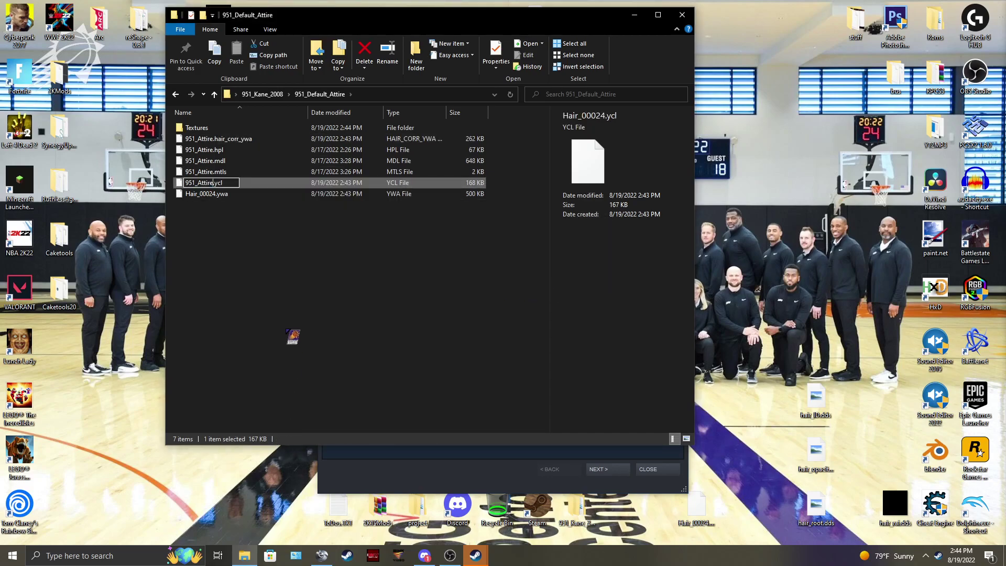
left_click(268, 296)
Rename Hair_00024.ywa as 951_Attire.hair_ywa and accept the extension change.
left_click(226, 194)
right_click(226, 194)
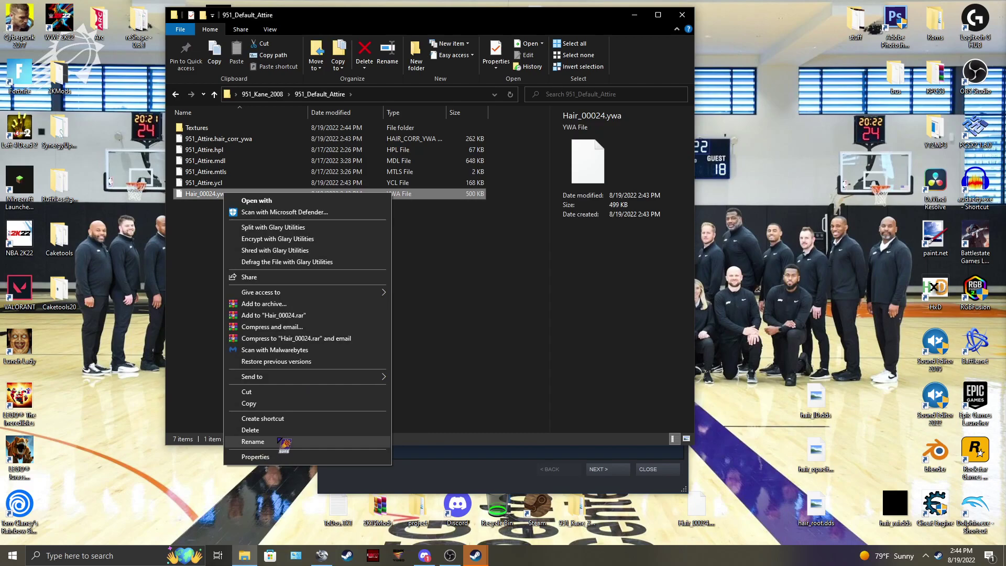
left_click(272, 442)
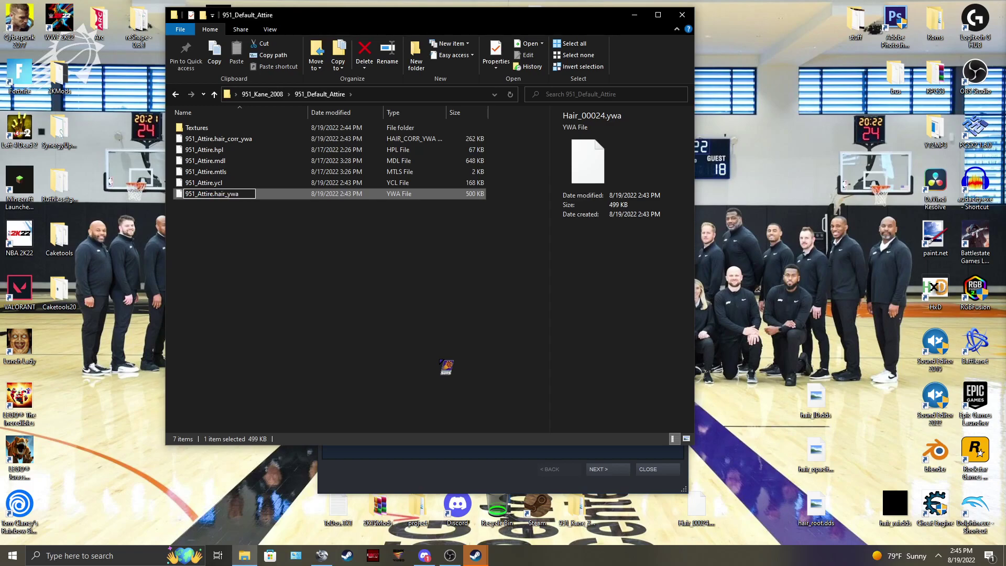
key("Return")
left_click(550, 282)
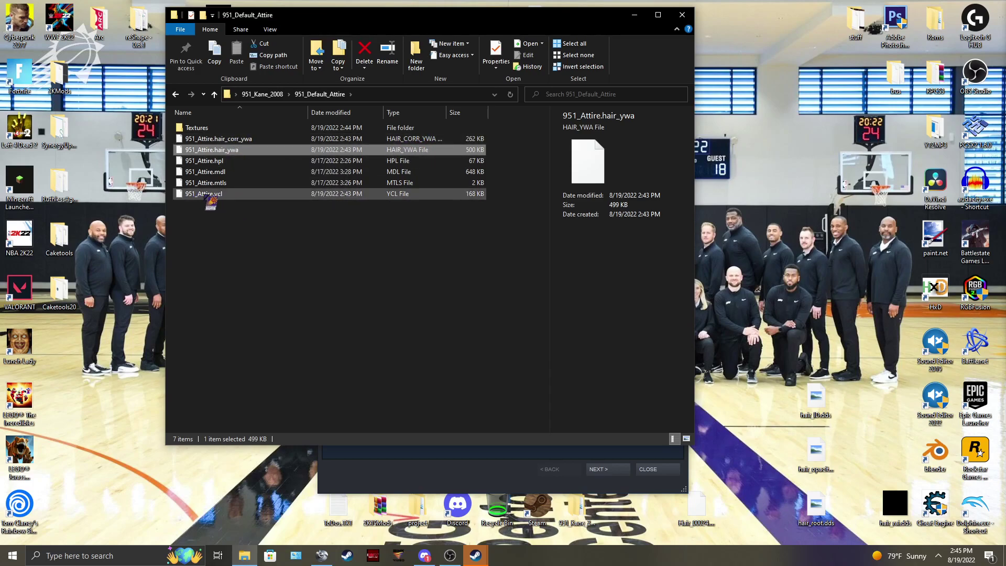
Open the Textures folder inside 951_Default_Attire and close the Steam news window.
left_click(323, 246)
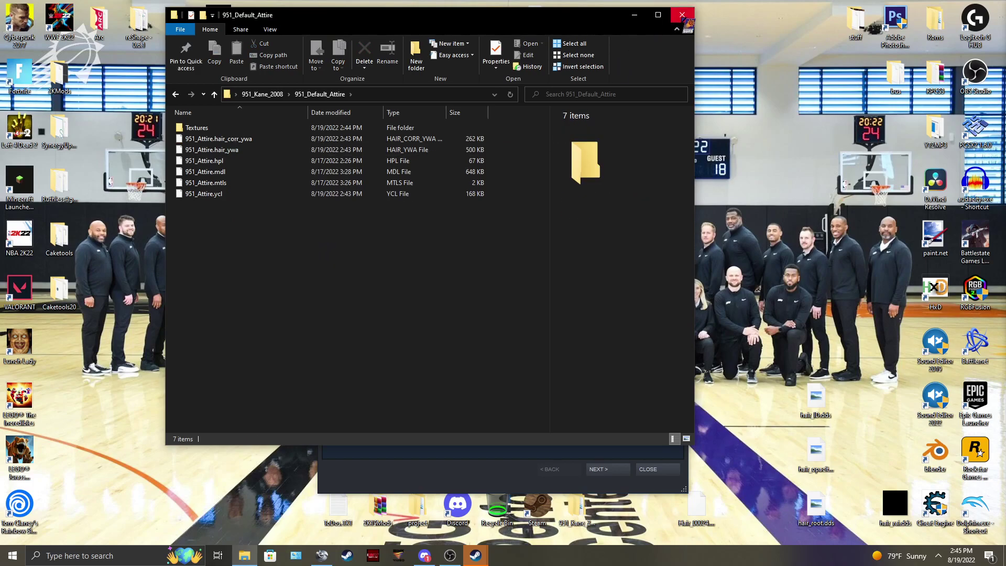
double_click(198, 127)
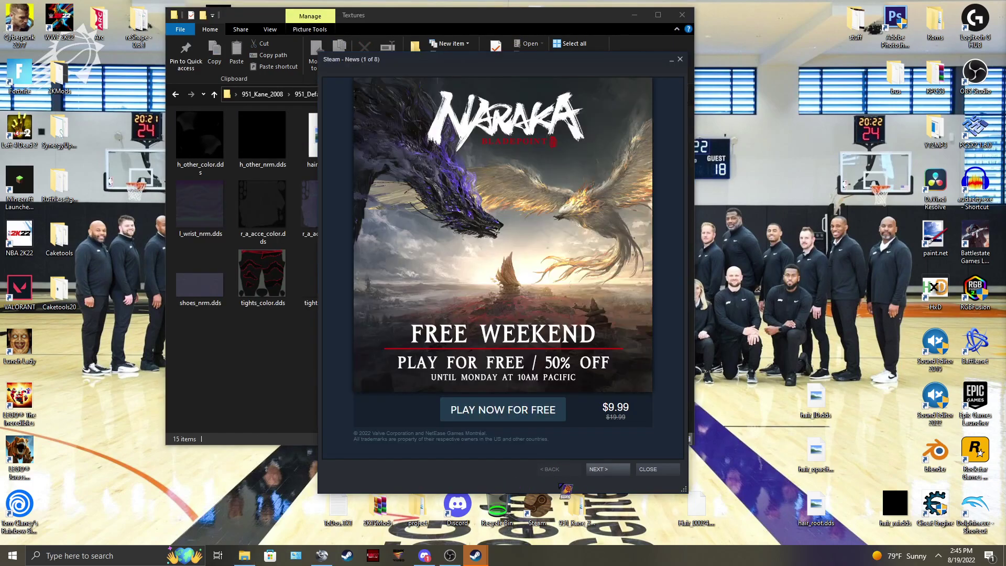
left_click(649, 469)
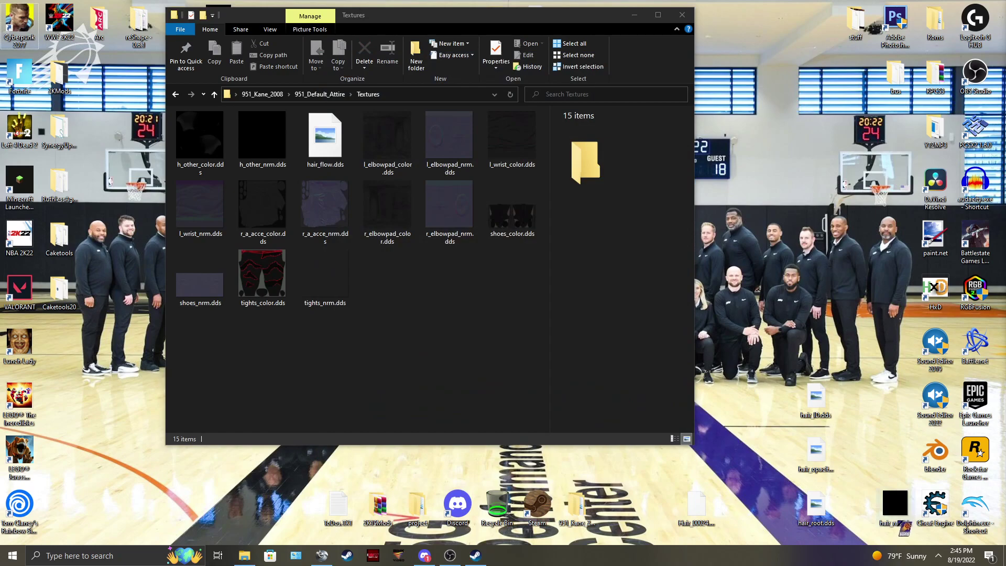
Switch to paint.net by opening hair_ID.dds, hair_opacity.dds and hair_root.dds together from the desktop.
mouse_move(898, 516)
left_mouse_down()
mouse_move(890, 485)
mouse_move(890, 507)
left_mouse_up()
left_click(867, 461)
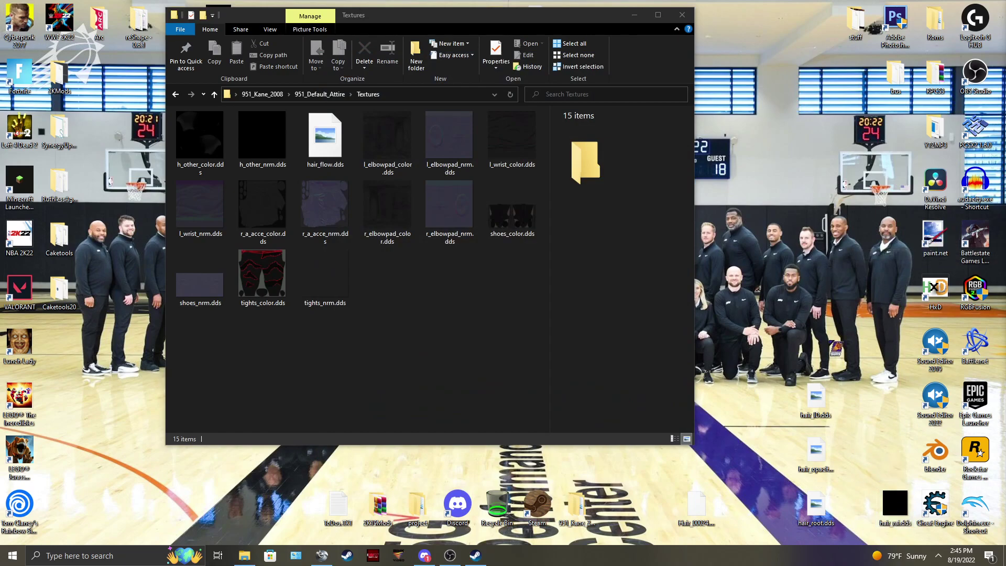
left_click_drag(830, 340, 811, 531)
left_click_drag(815, 398, 942, 242)
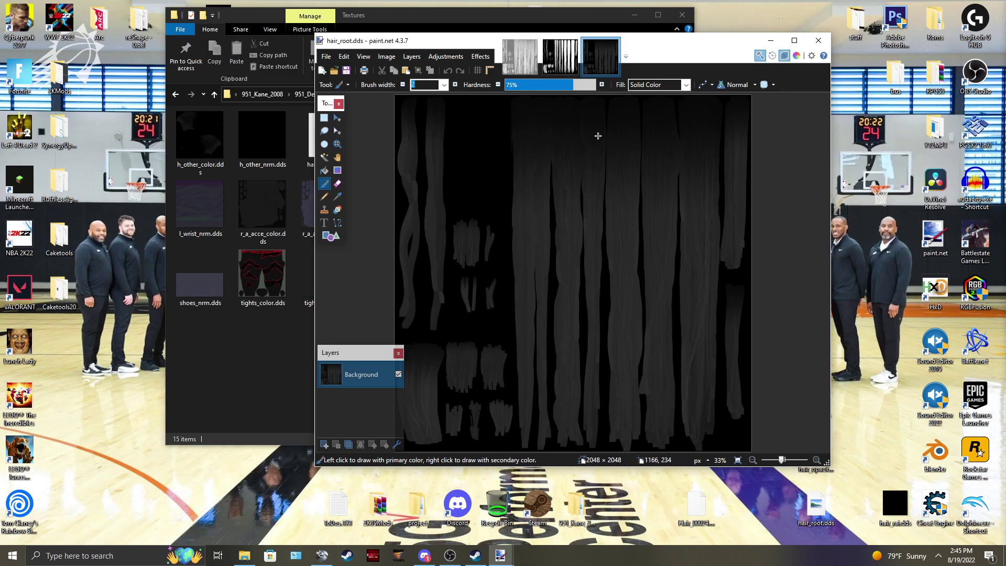
Save hair_root.dds in BC3 (Linear, DXT5) format with mip maps generated, and close the image.
key("ctrl+s")
left_click(414, 139)
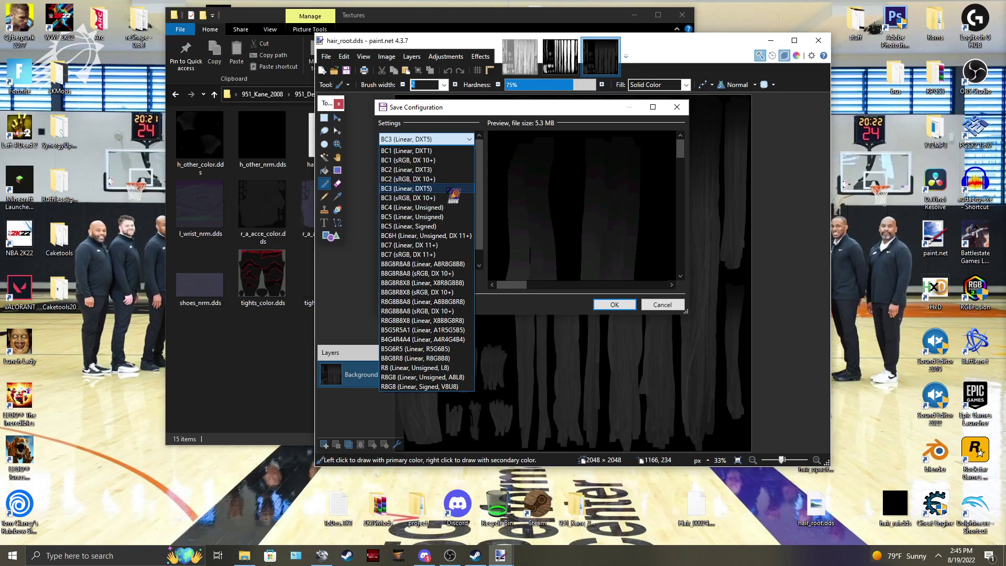
left_click(449, 188)
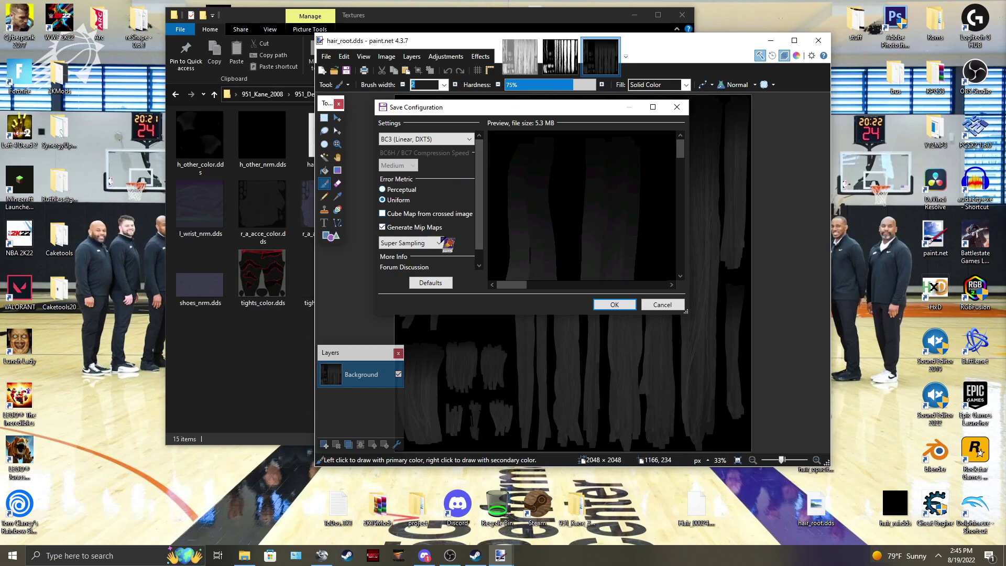
left_click(608, 305)
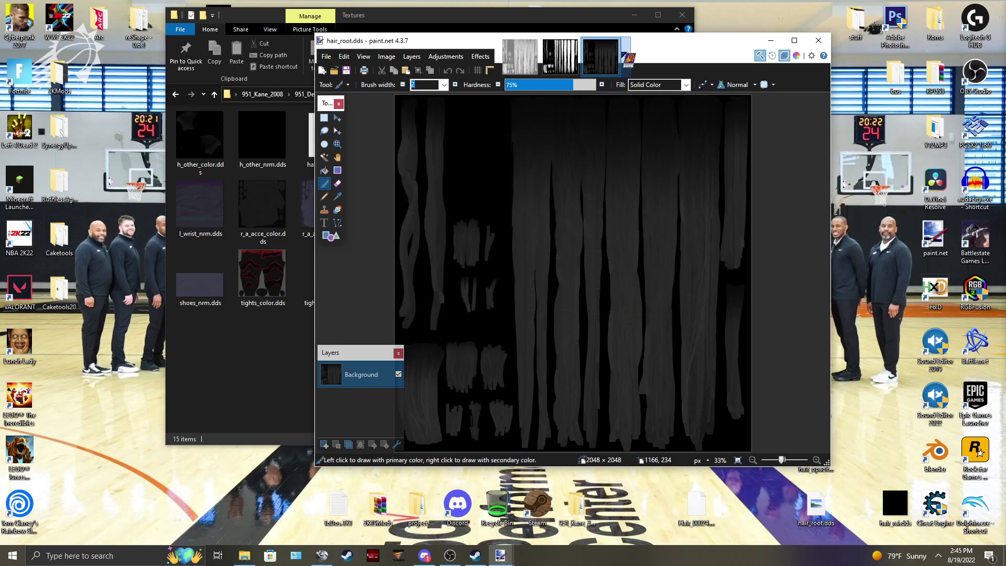
left_click(616, 43)
Save hair_opacity.dds and hair_ID.dds in BC3 (Linear, DXT5) format with mip maps, and close paint.net.
key("ctrl+s")
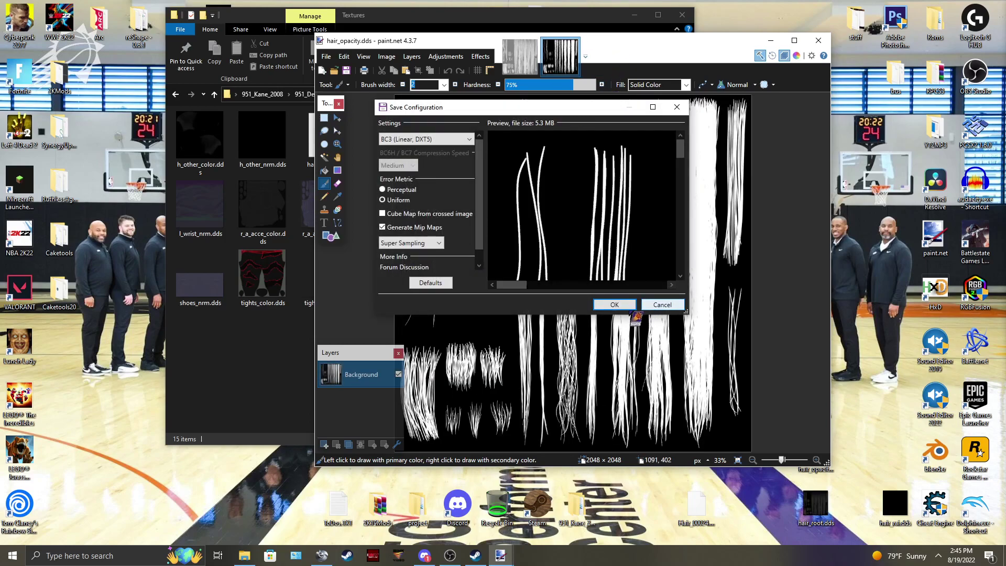
left_click(616, 305)
key("ctrl+w")
key("ctrl+s")
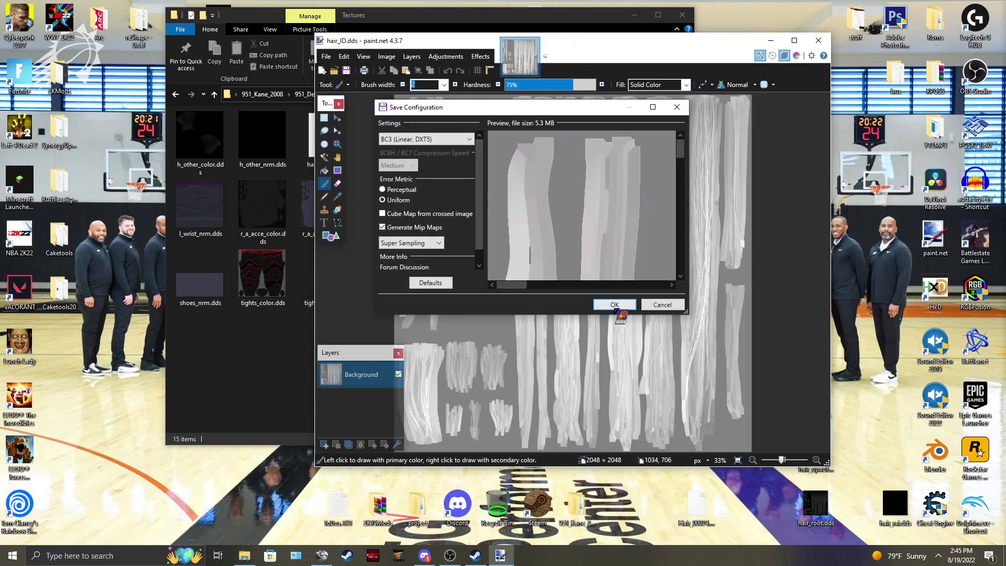
left_click(614, 305)
left_click(818, 40)
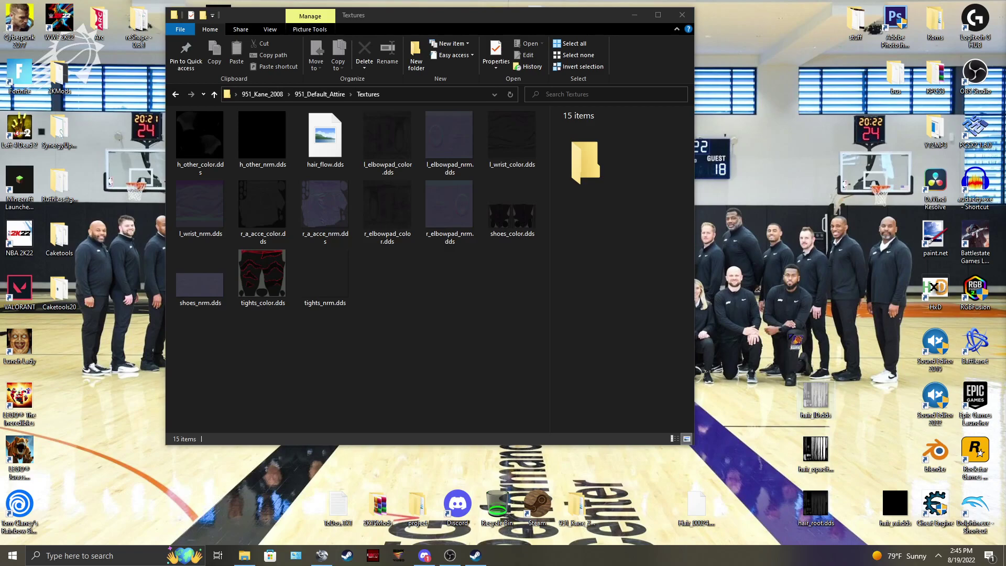
Launch Photoshop with hair_rai.dds from the desktop.
left_click_drag(894, 502, 896, 20)
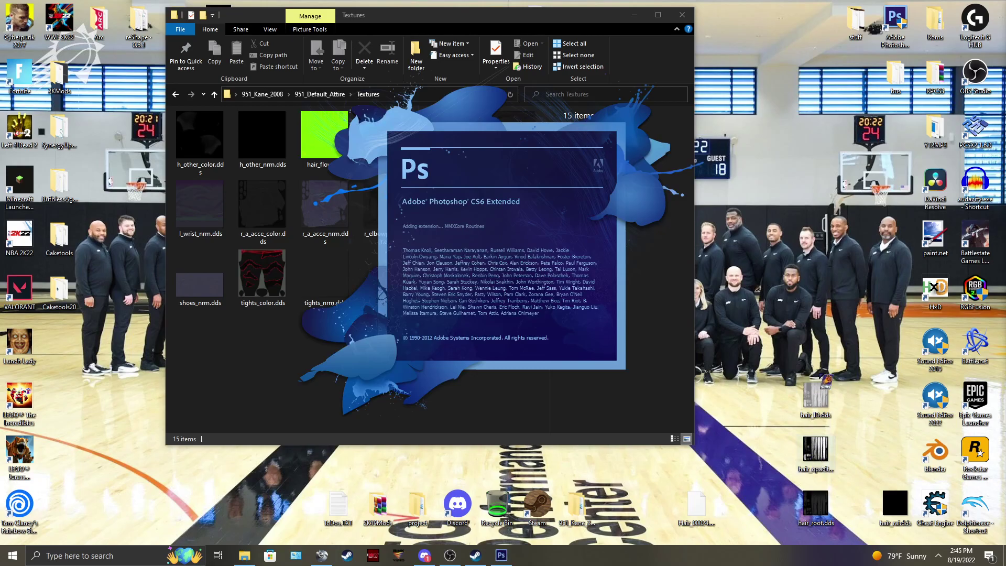
left_click_drag(820, 463, 938, 289)
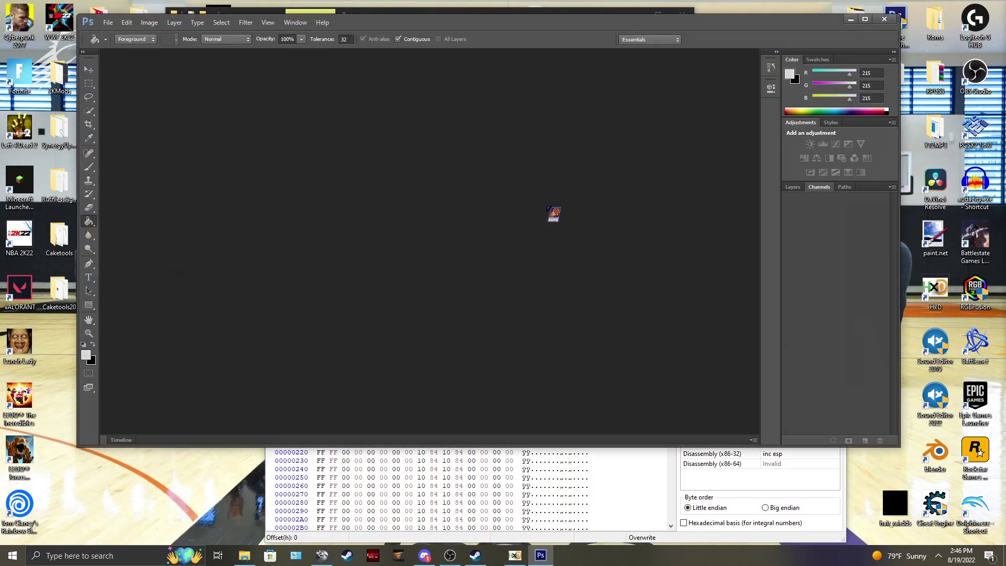
left_click(839, 492)
left_click(837, 100)
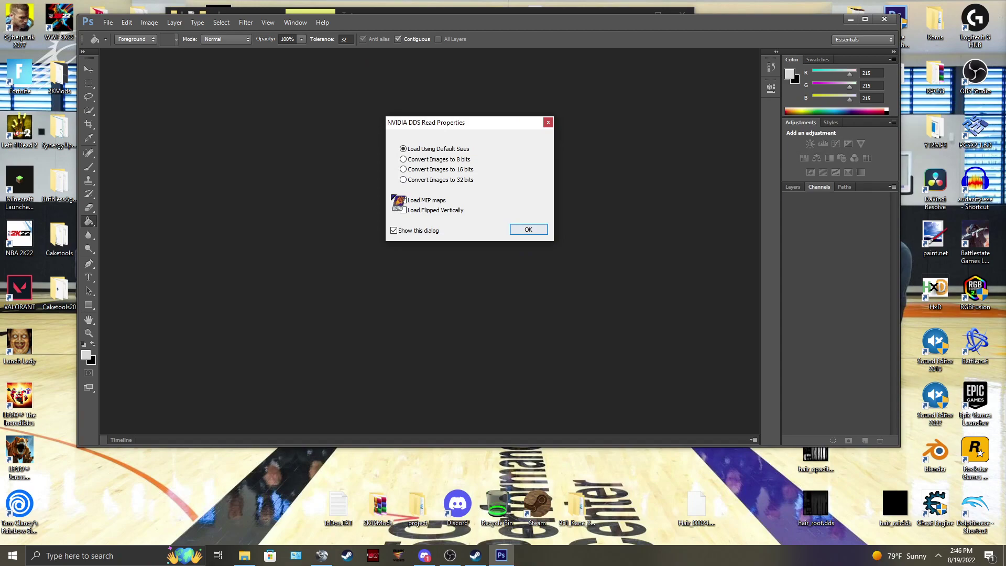
Load hair_rai.dds using its default sizes and reposition the Photoshop window.
left_click(402, 200)
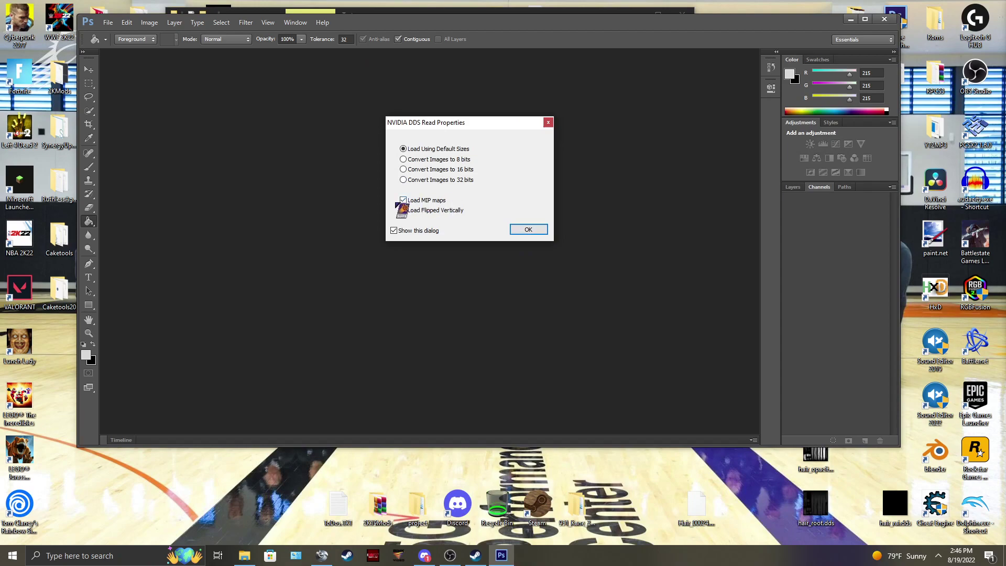
left_click(528, 229)
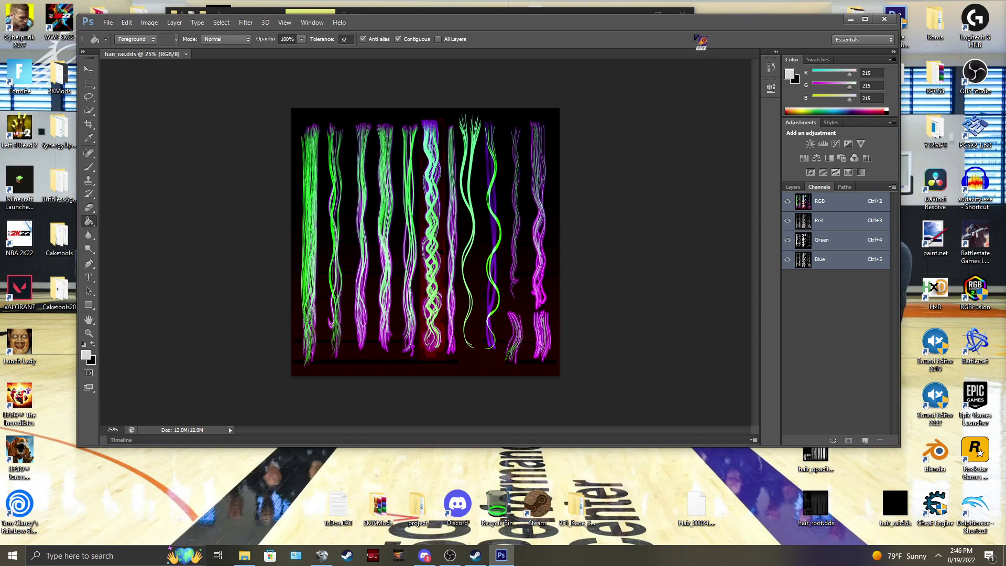
left_click_drag(593, 24, 567, 16)
Open hair_ID.dds from the desktop in Photoshop, loading it with default sizes and without MIP maps.
left_click(82, 14)
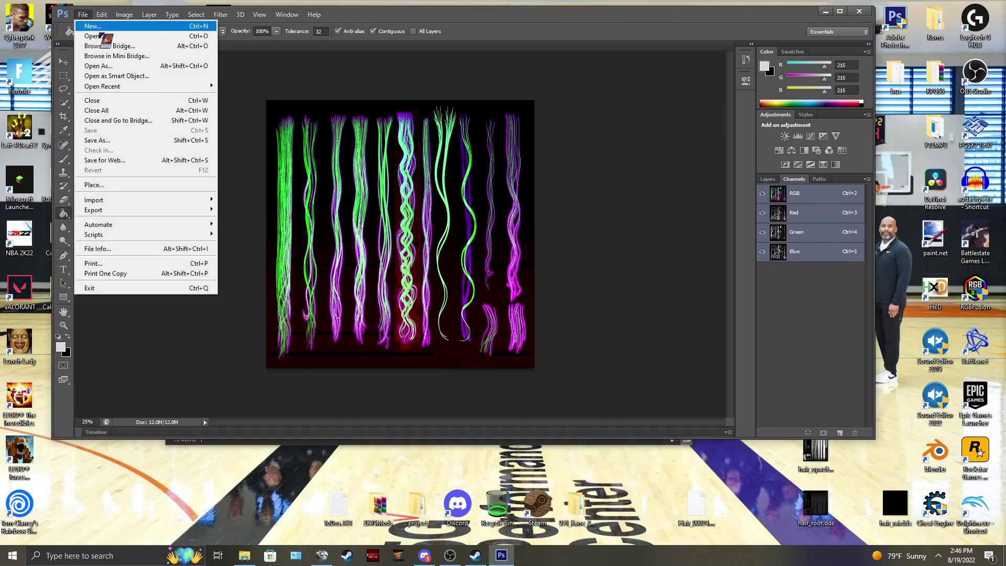
left_click(95, 40)
scroll(424, 230, "down", 2)
scroll(425, 230, "down", 1)
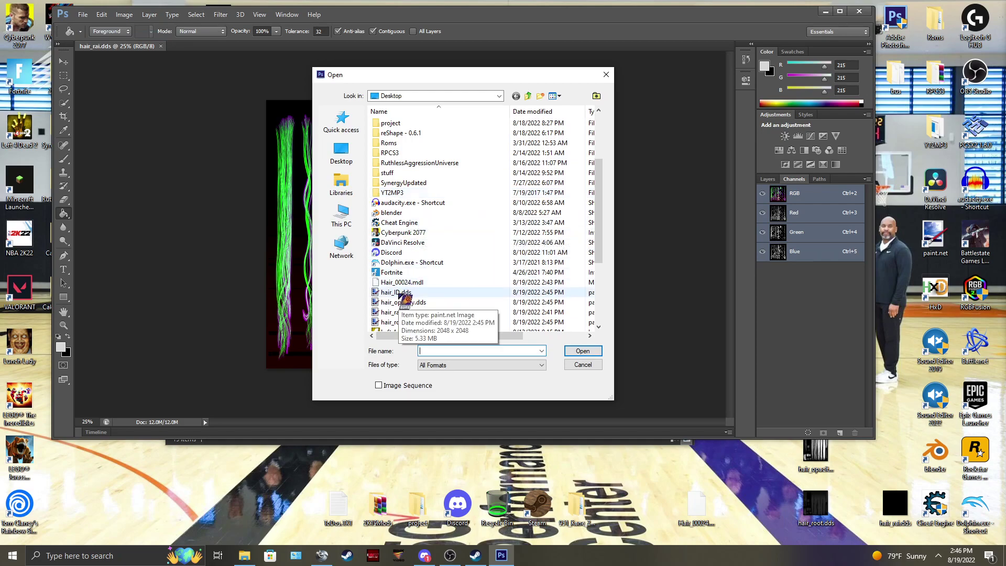
left_click(398, 292)
left_click(582, 351)
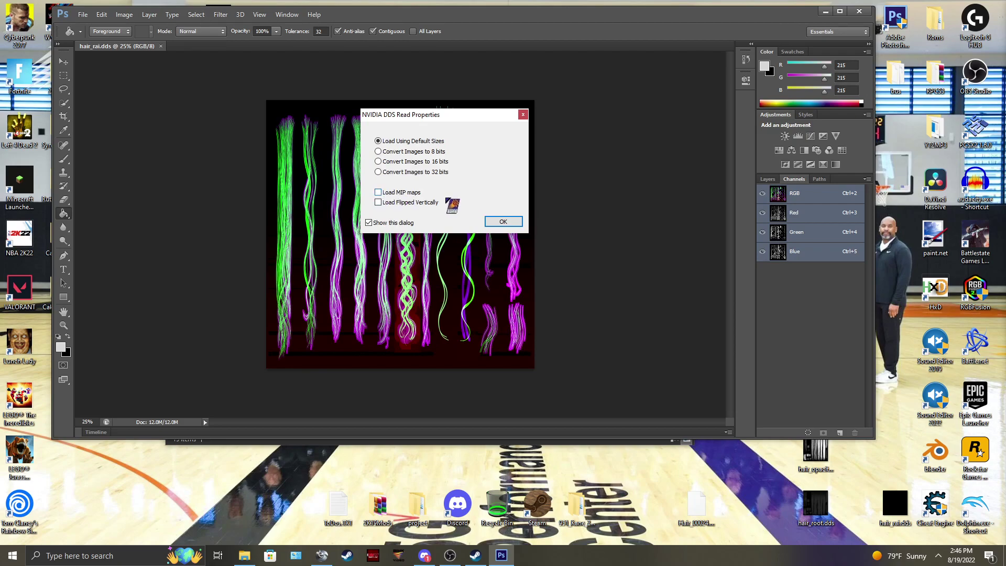
left_click(505, 220)
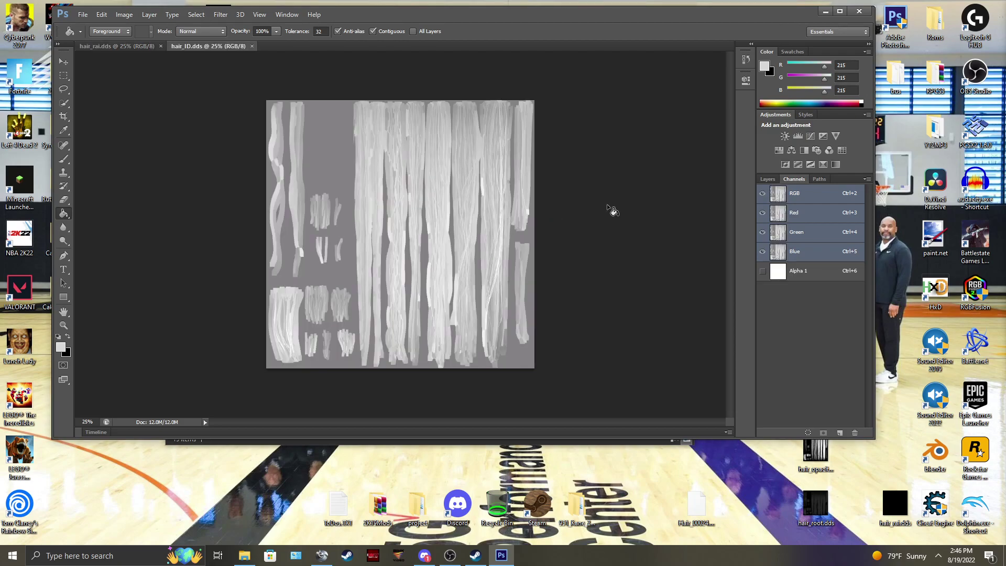
Open hair_opacity.dds from the desktop as another document, accepting the default DDS read properties.
left_click(83, 14)
left_click(90, 34)
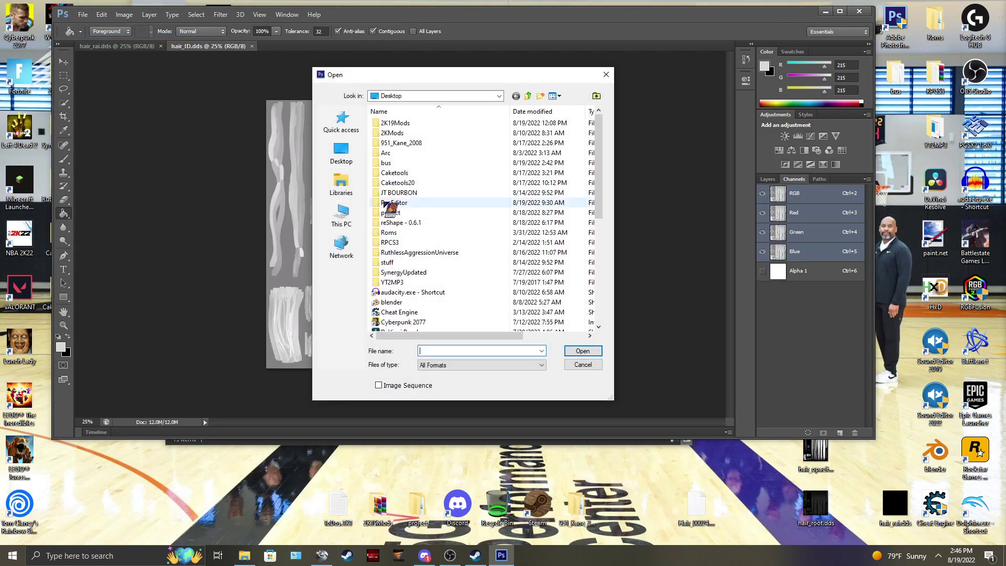
left_click(403, 272)
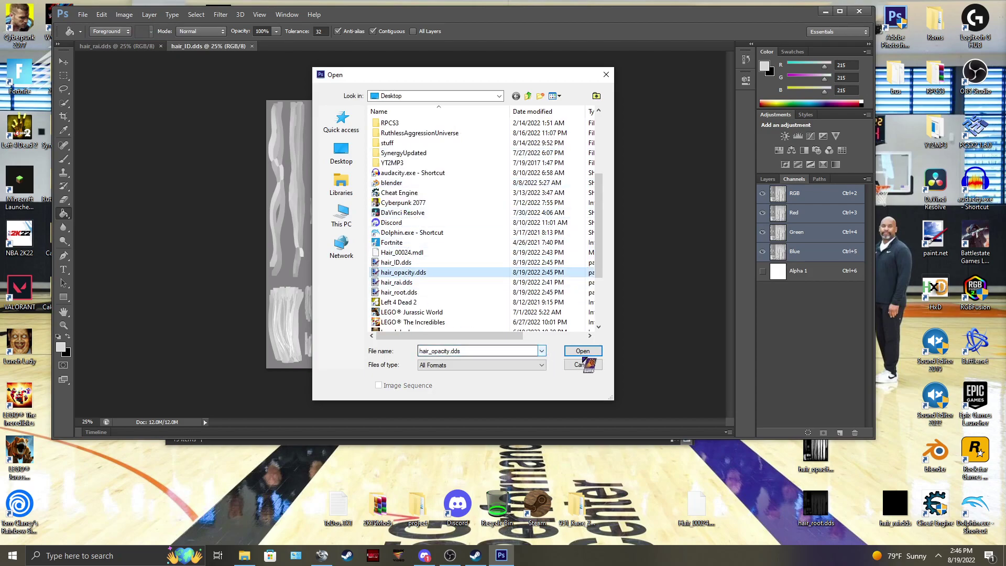
left_click(582, 351)
left_click(500, 218)
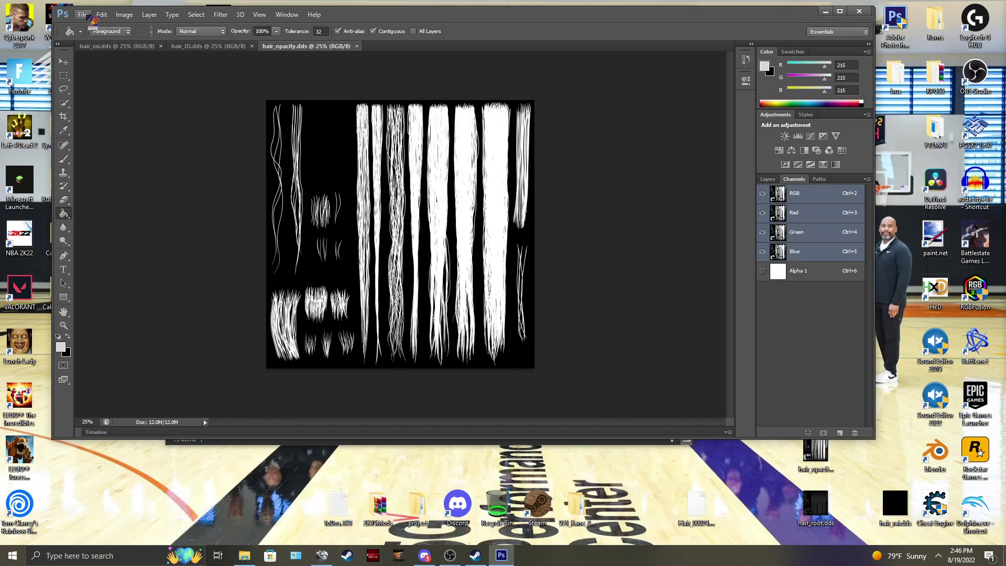
Open hair_root.dds from the desktop as another document, loading it with default sizes and without MIP maps.
left_click(83, 14)
left_click(94, 35)
scroll(411, 235, "down", 5)
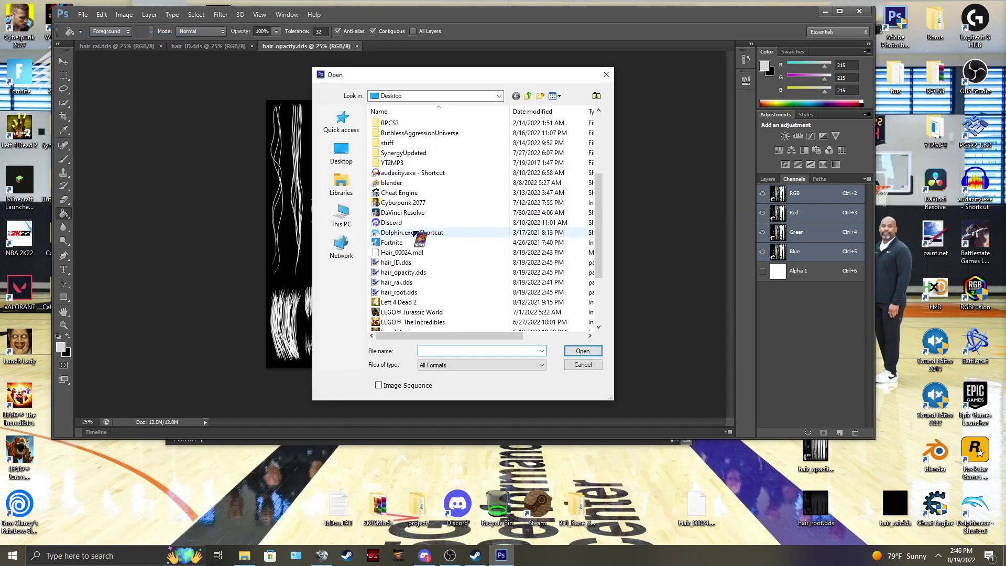
left_click(401, 292)
left_click(582, 351)
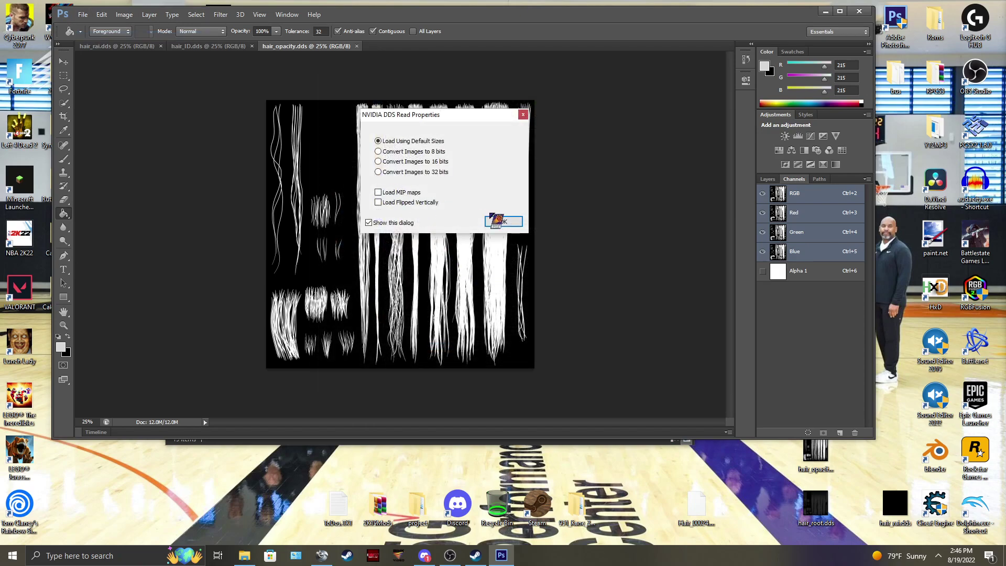
left_click(500, 219)
Copy the entire hair_ID.dds image and paste it into the Red channel of hair_rai.dds.
left_click(223, 47)
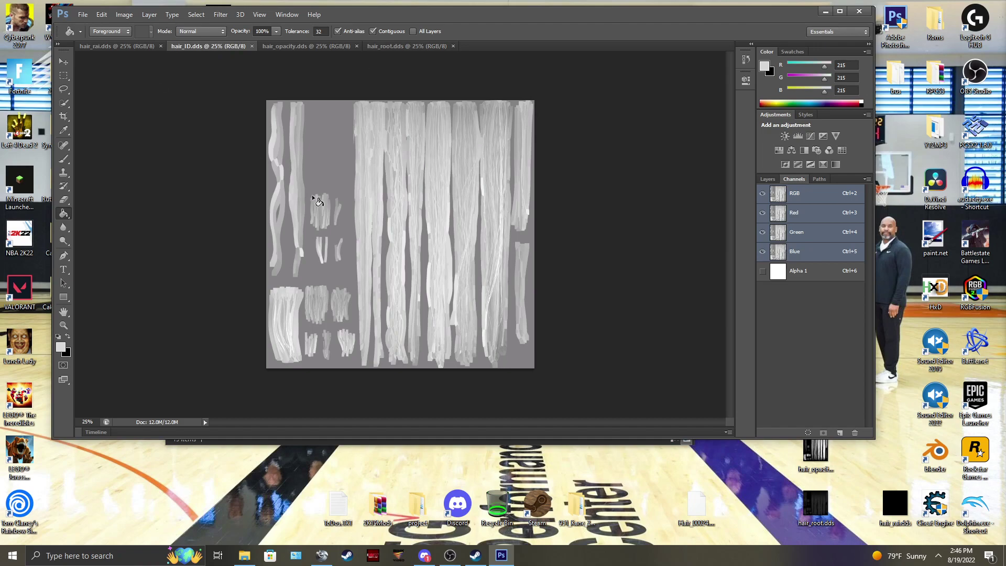
key("ctrl+a")
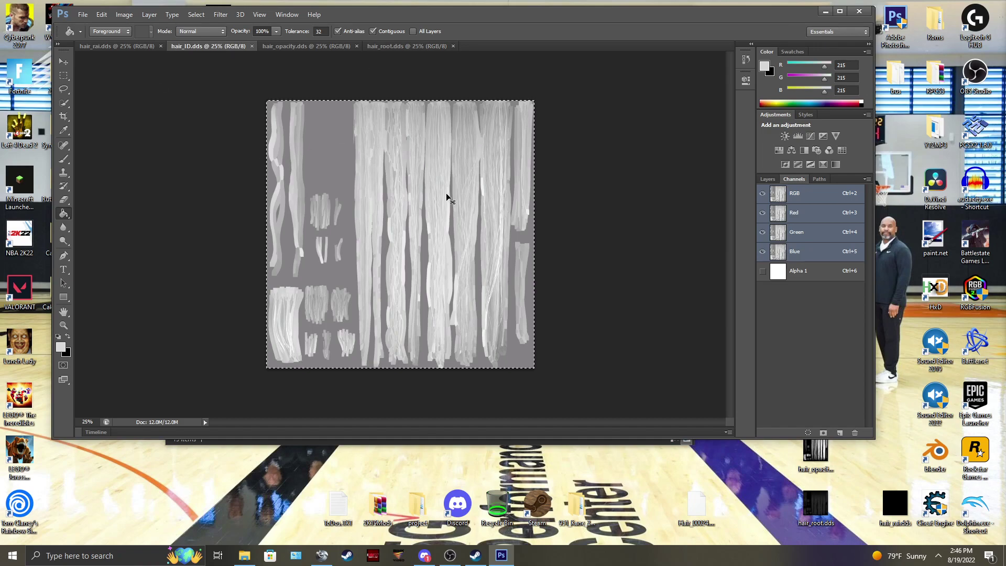
key("ctrl+c")
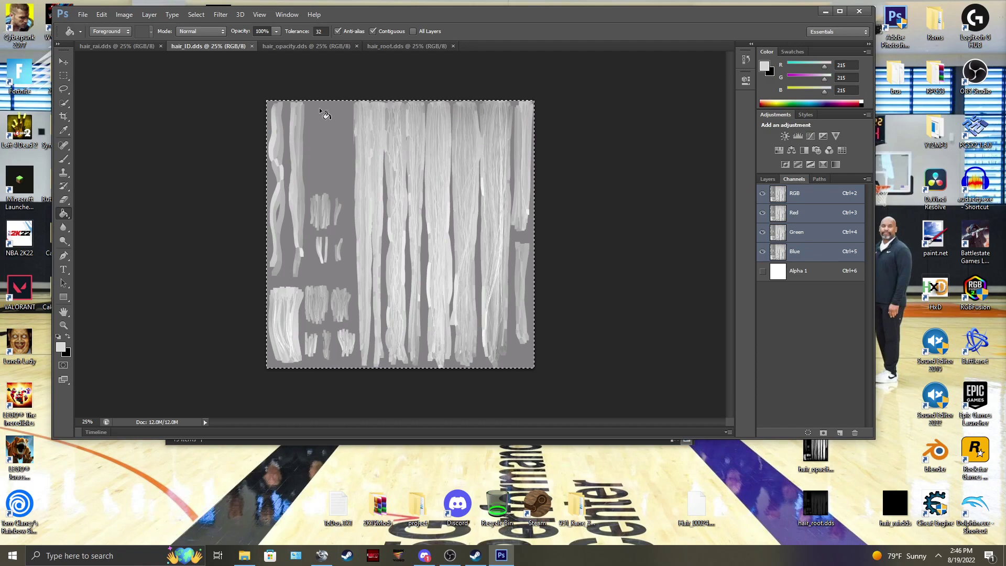
left_click(128, 46)
left_click(799, 220)
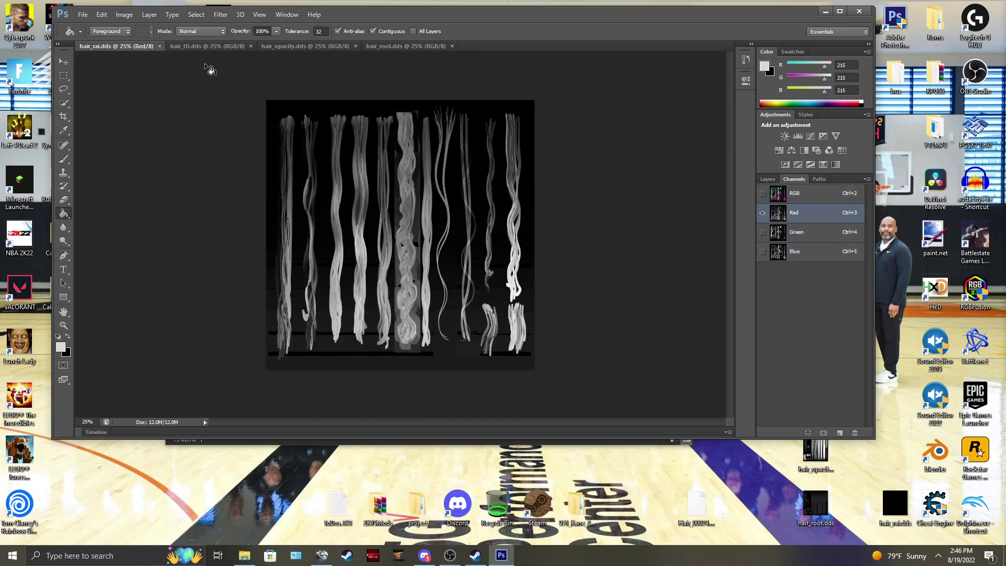
key("ctrl+v")
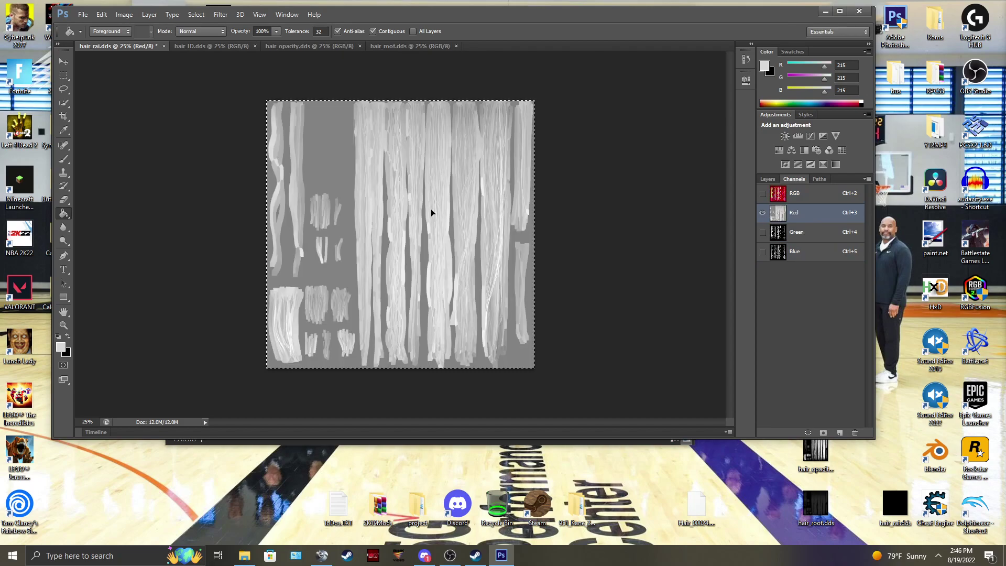
Copy the entire hair_opacity.dds image and paste it into the Green channel of hair_rai.dds.
left_click(309, 46)
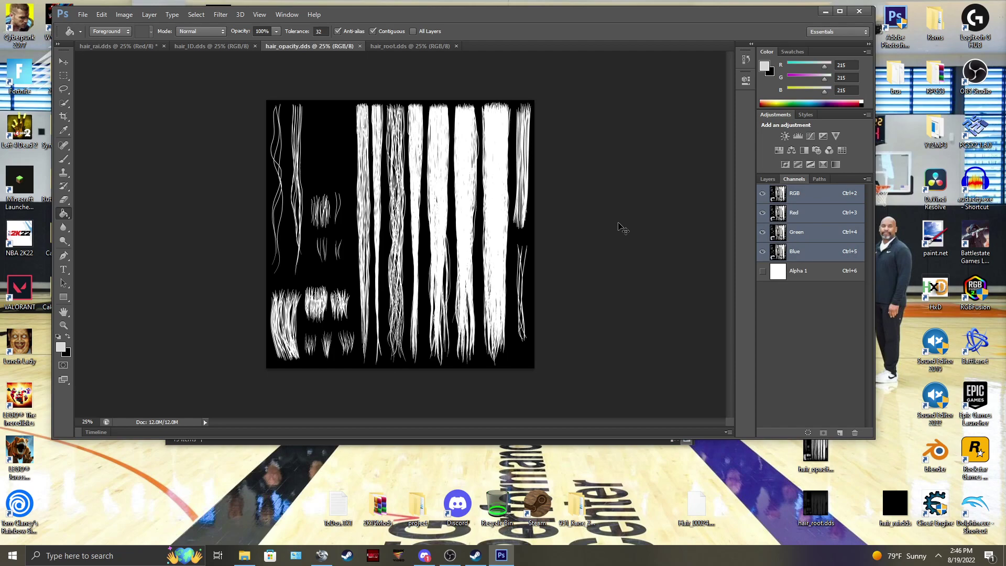
left_click(118, 46)
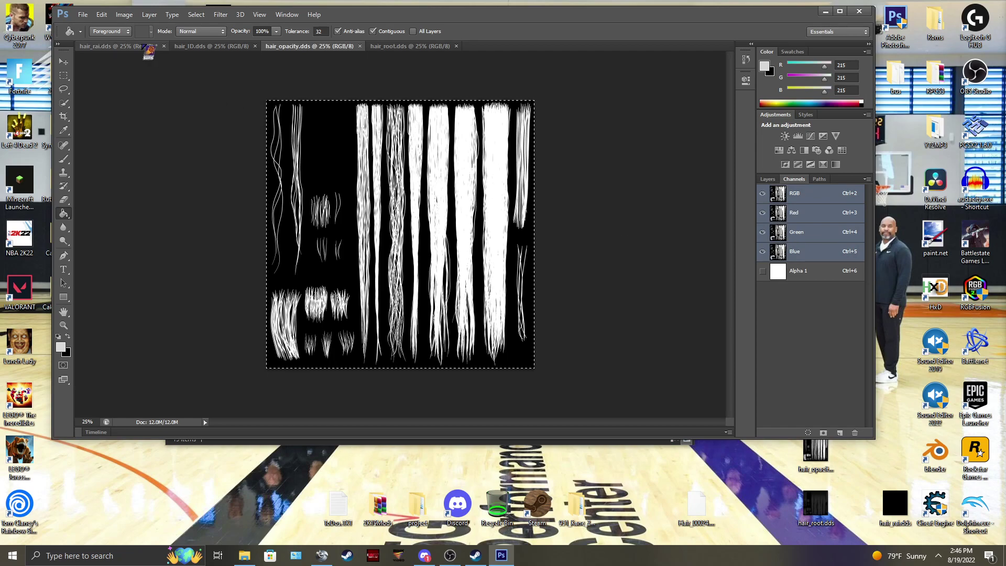
left_click(811, 236)
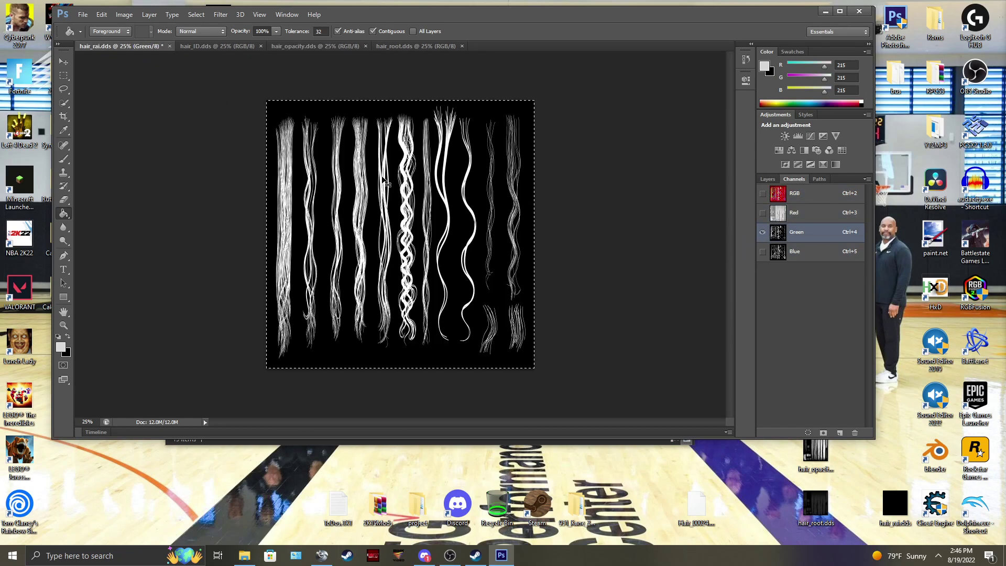
key("ctrl+v")
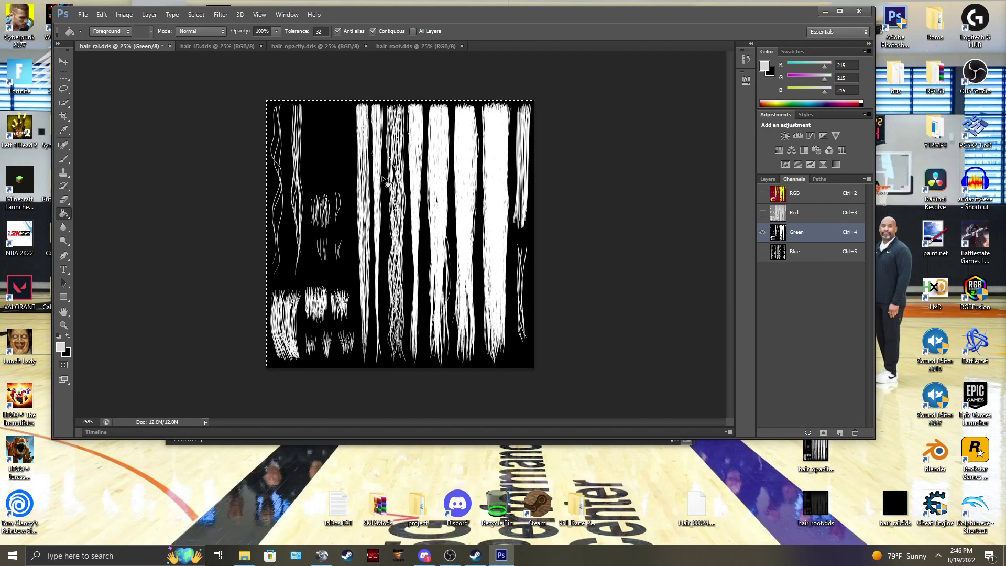
Copy the entire hair_root.dds image and paste it into the Blue channel of hair_rai.dds.
left_click(408, 47)
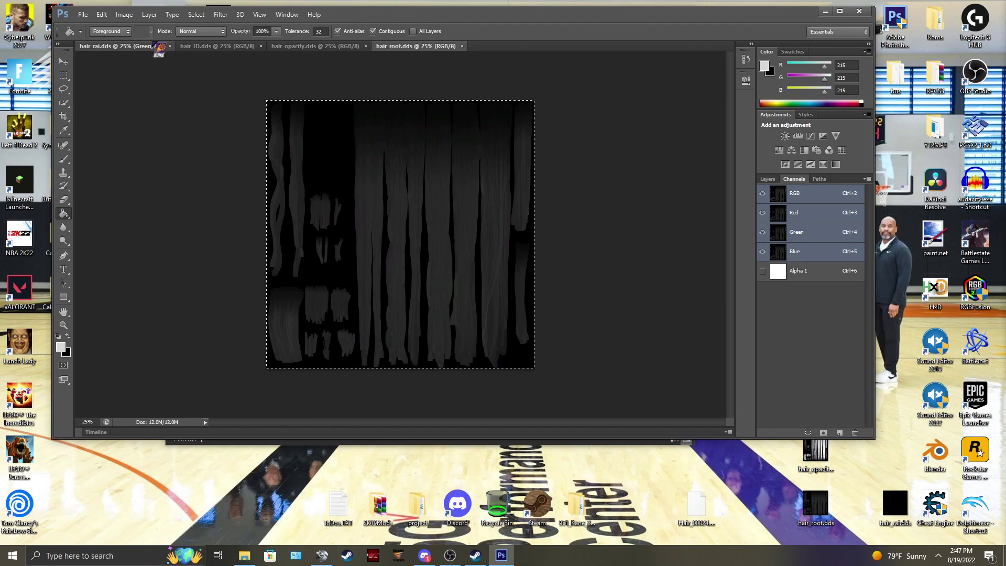
left_click(104, 46)
left_click(807, 252)
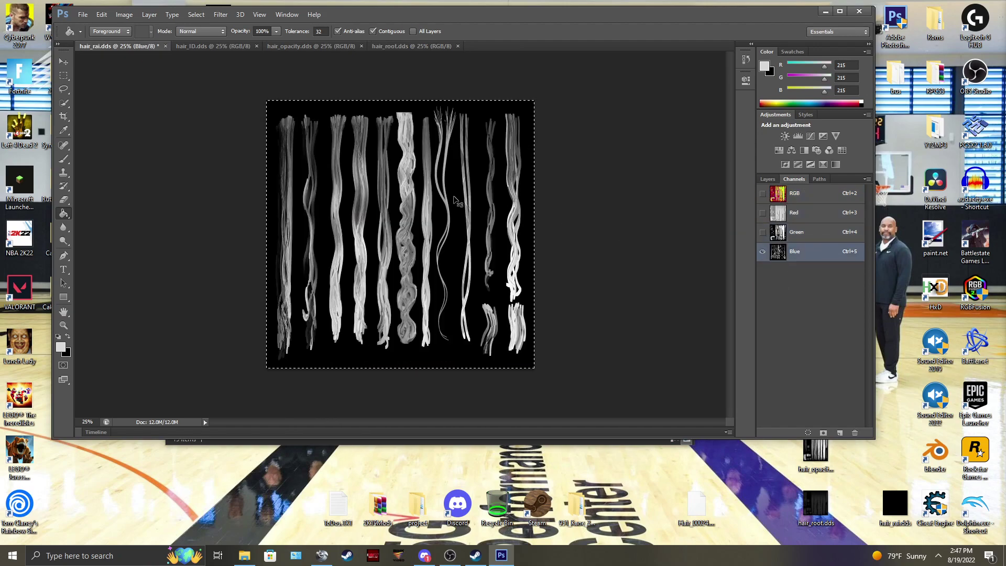
Examine the composite RGB image and the individual Red, Green and Blue channels of hair_rai.dds.
left_click(833, 213)
left_click(822, 232)
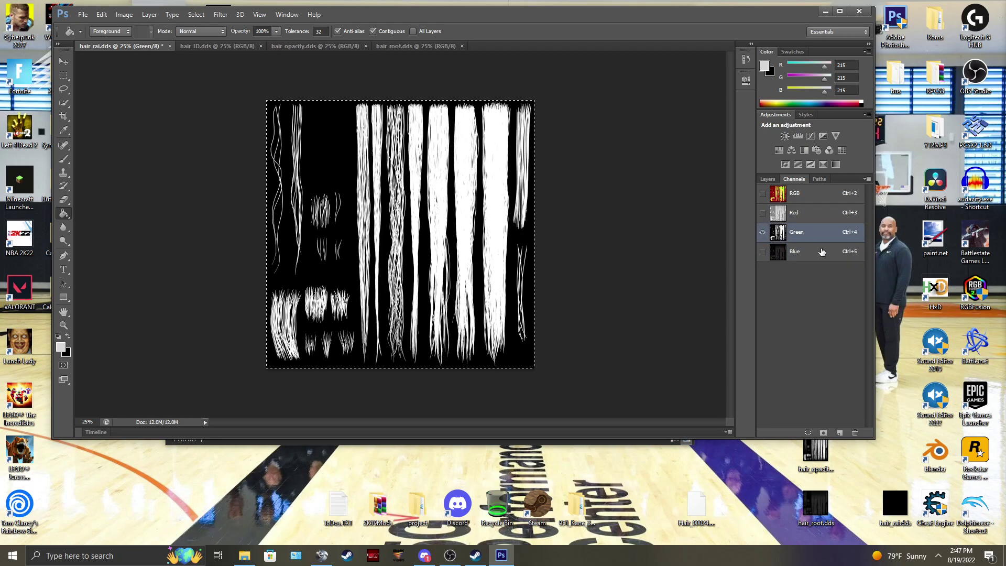
left_click(796, 193)
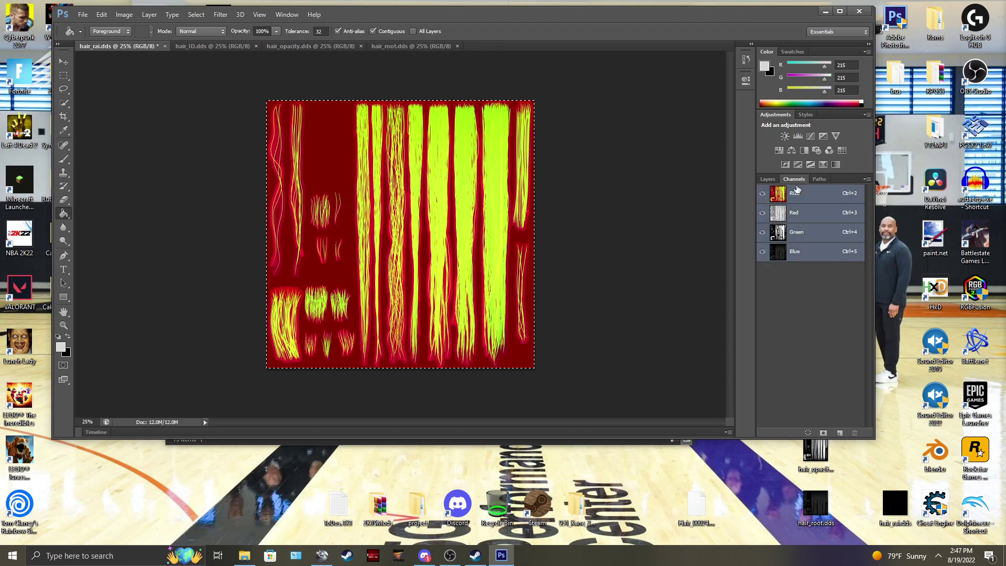
left_click(804, 211)
left_click(798, 232)
left_click(794, 252)
key("ctrl+2")
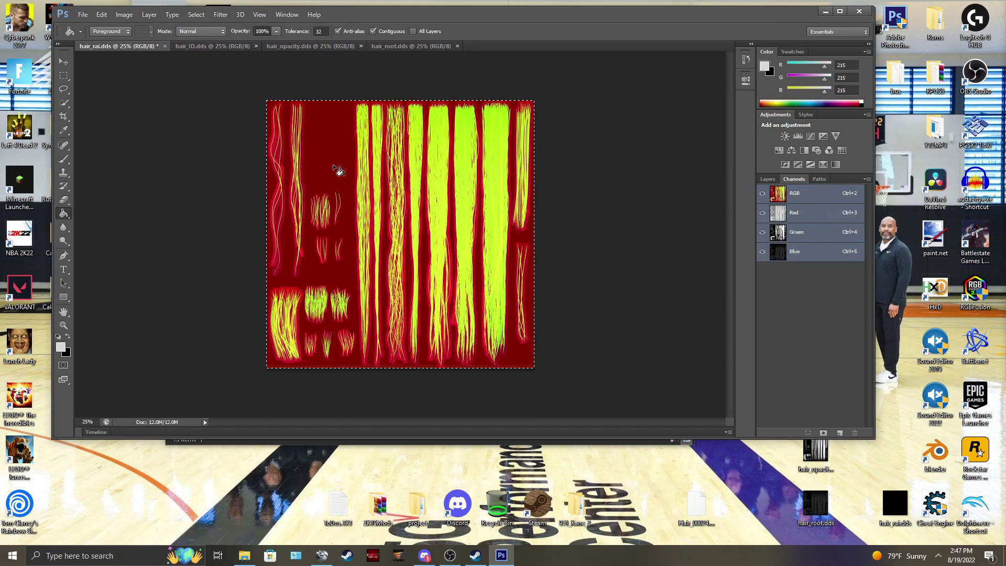
left_click(822, 213)
left_click(815, 232)
left_click(805, 251)
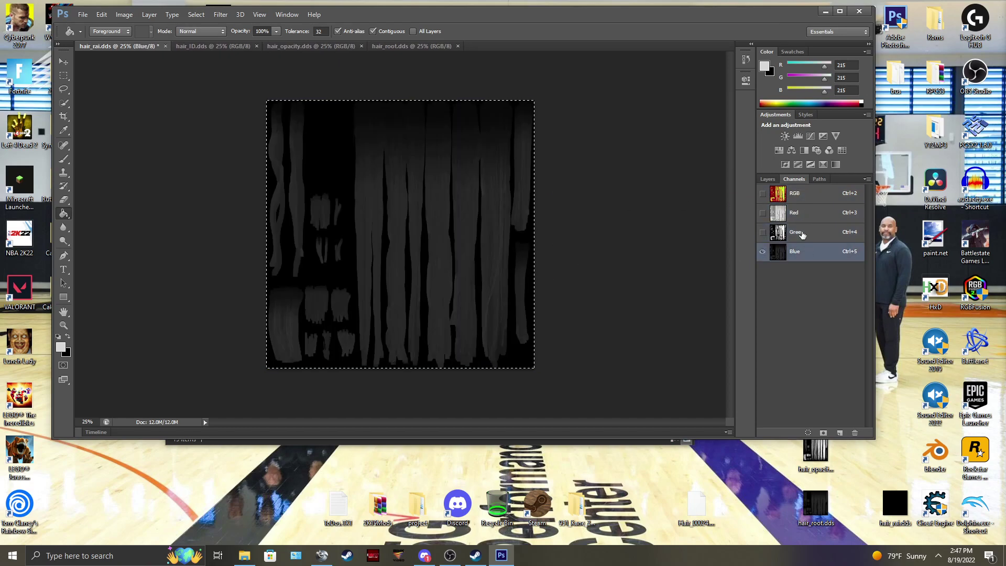
left_click(802, 234)
left_click(801, 215)
left_click(802, 232)
left_click(804, 252)
left_click(807, 232)
left_click(809, 213)
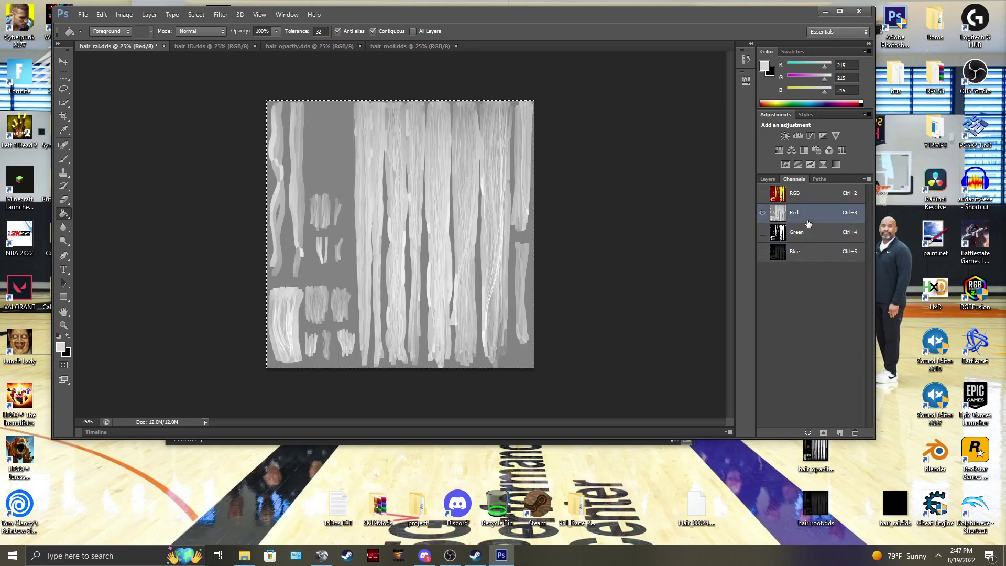
Save the texture over hair_rai.dds on the desktop as a DXT5 ARGB 8 bpp interpolated alpha 2D texture with generated MIP maps.
left_click(83, 14)
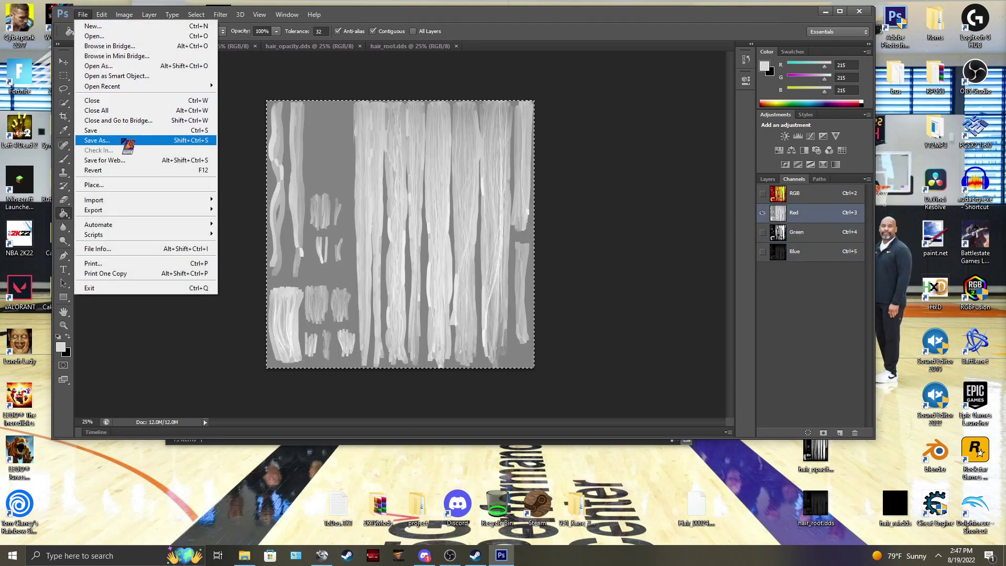
left_click(128, 141)
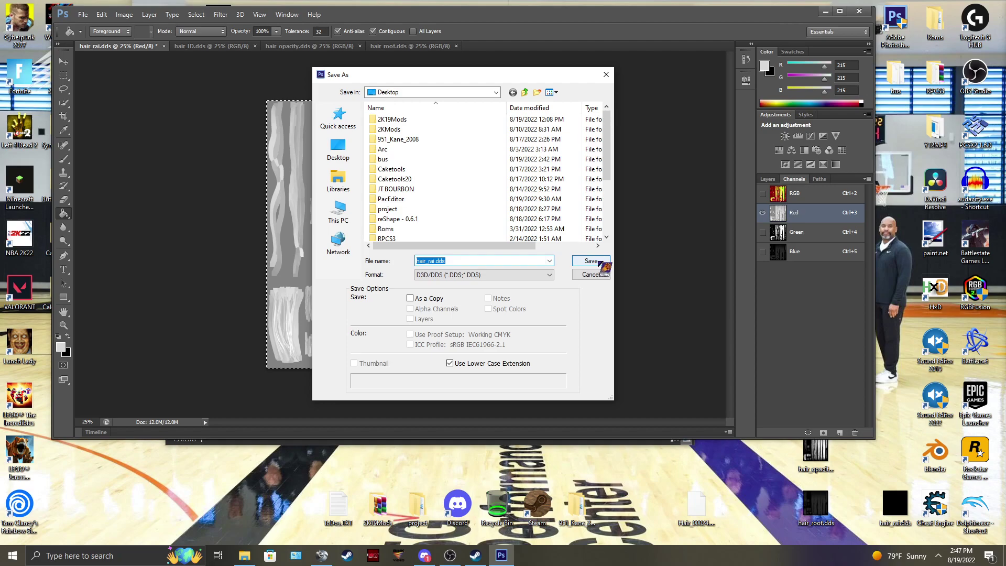
left_click(600, 262)
left_click(445, 180)
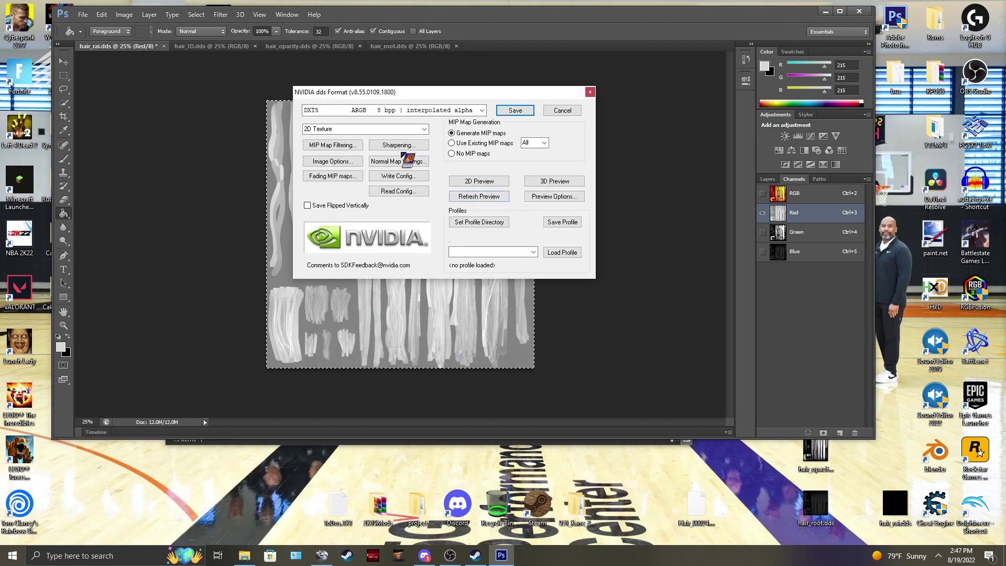
left_click(482, 110)
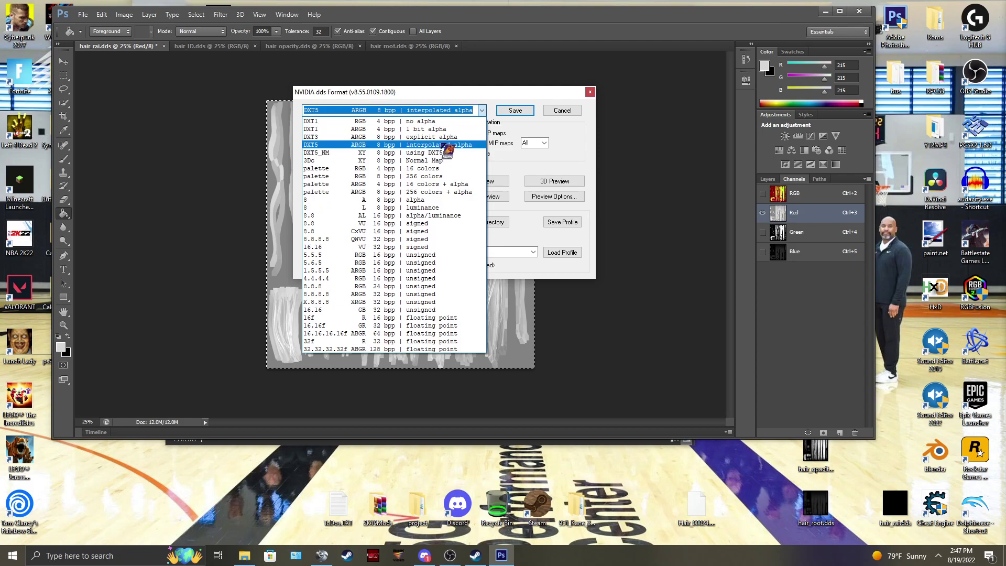
left_click(451, 145)
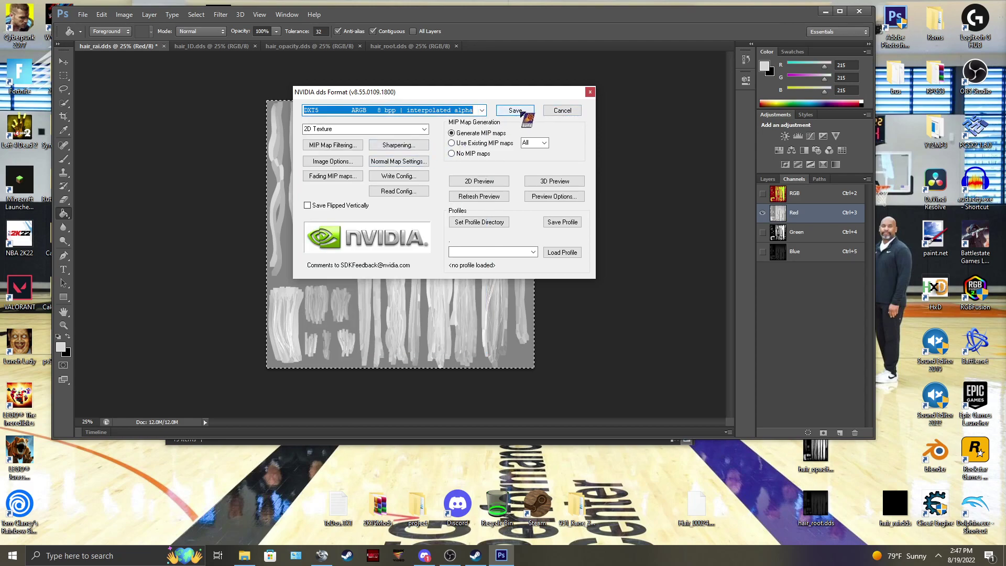
left_click(520, 112)
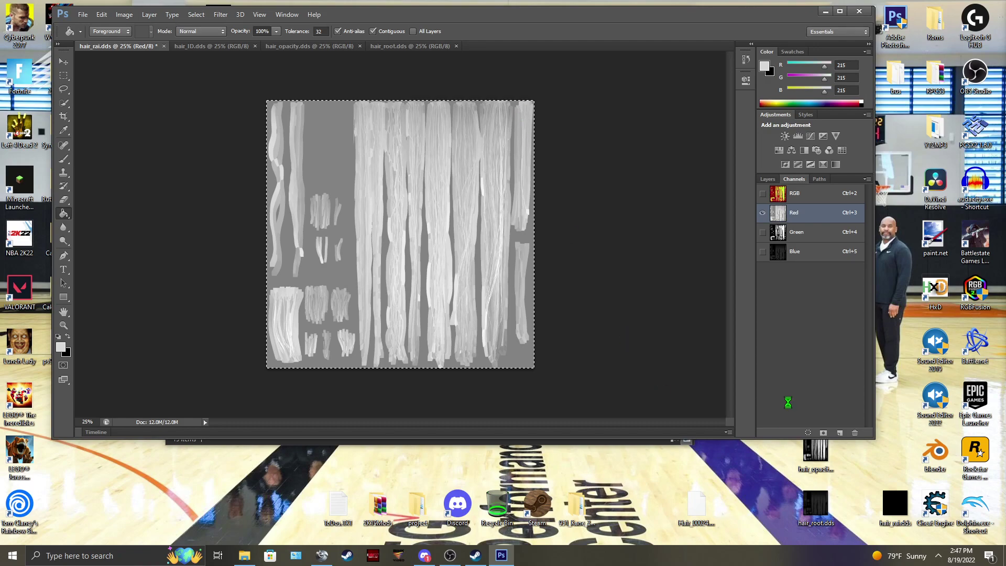
Close Photoshop, move hair_rai.dds from the desktop into the attire's Textures folder, and put the folder window away.
left_click_drag(812, 472, 899, 471)
left_click(858, 11)
left_click_drag(59, 343, 461, 337)
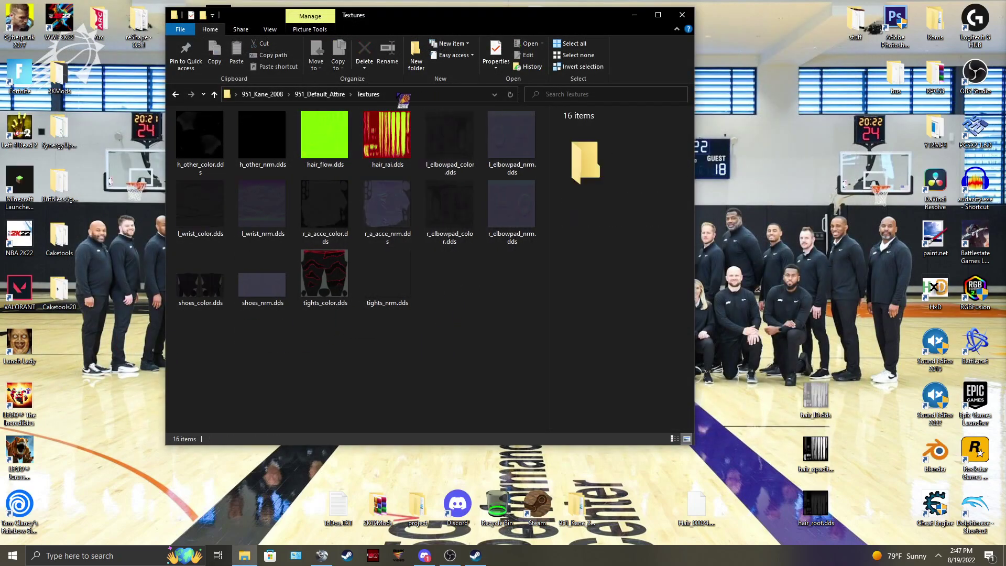
left_click(343, 94)
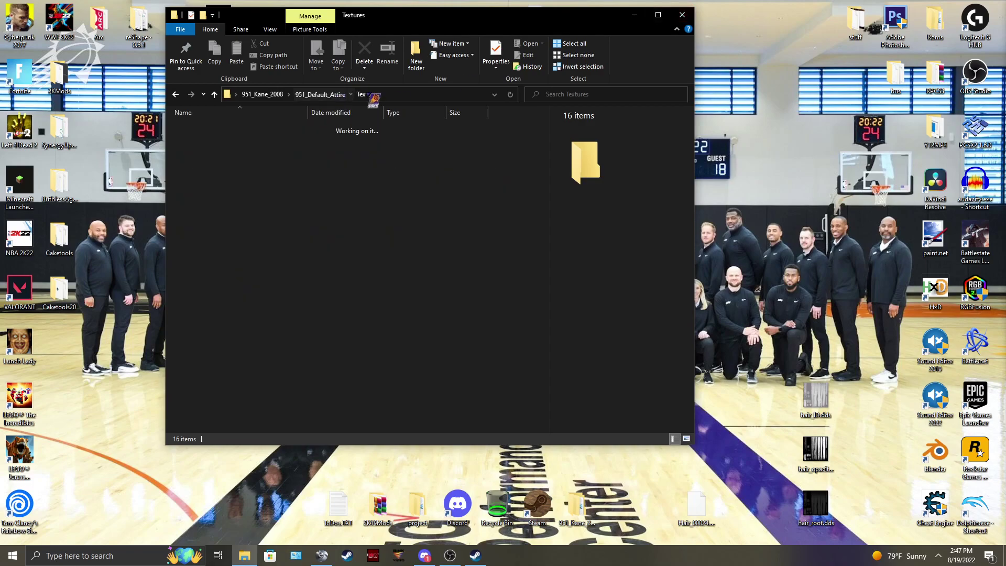
left_click(632, 14)
Send hair_ID.dds, hair_opacity.dds and hair_root.dds from the desktop to the Recycle Bin.
left_click_drag(853, 347, 801, 534)
left_click_drag(814, 431, 849, 372)
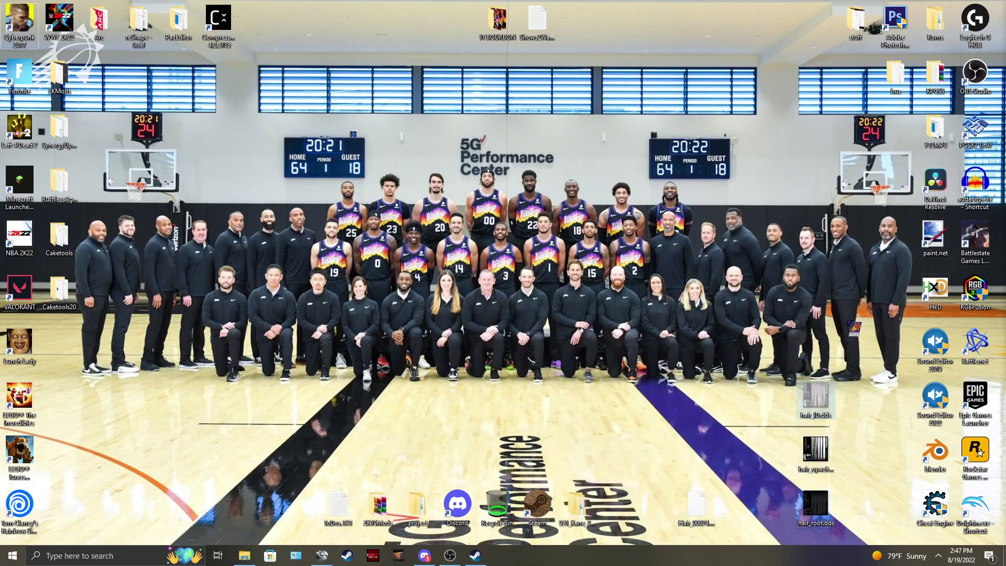
left_click_drag(846, 319, 791, 525)
left_click_drag(826, 448, 513, 506)
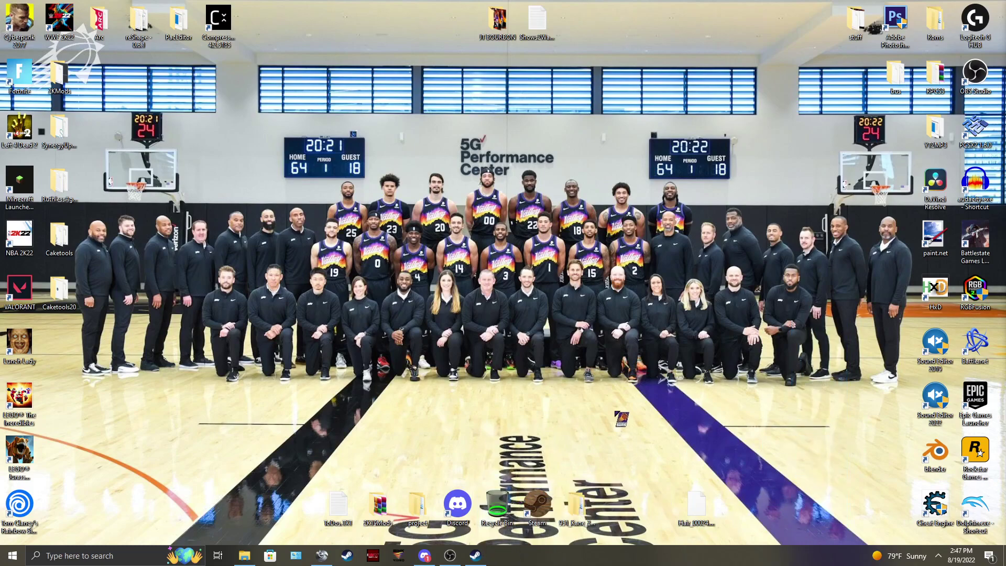
Copy 951_Attire.mdl from the 951_Default_Attire folder inside 951_Kane_2008 to the desktop.
double_click(586, 513)
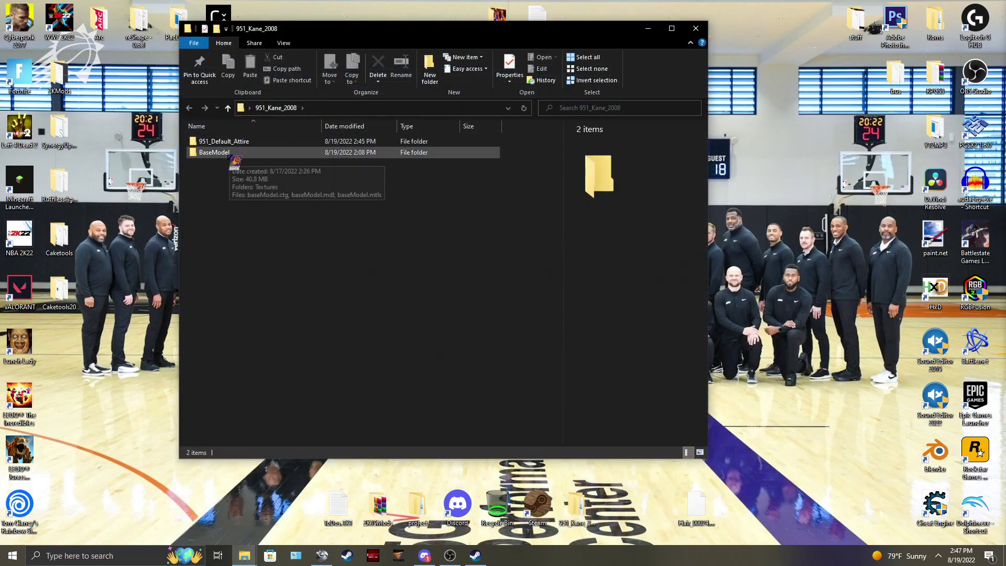
double_click(220, 141)
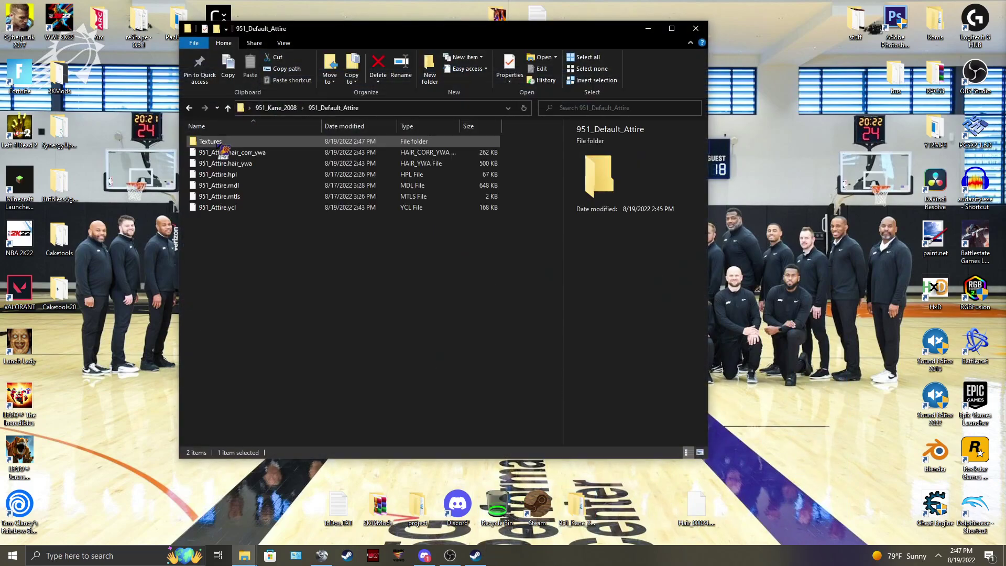
right_click(239, 186)
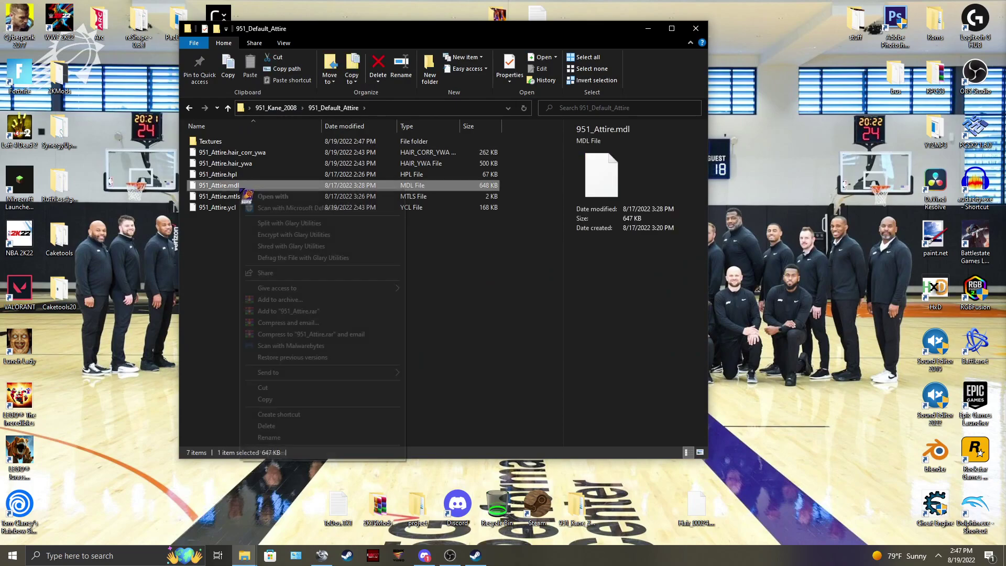
left_click(278, 399)
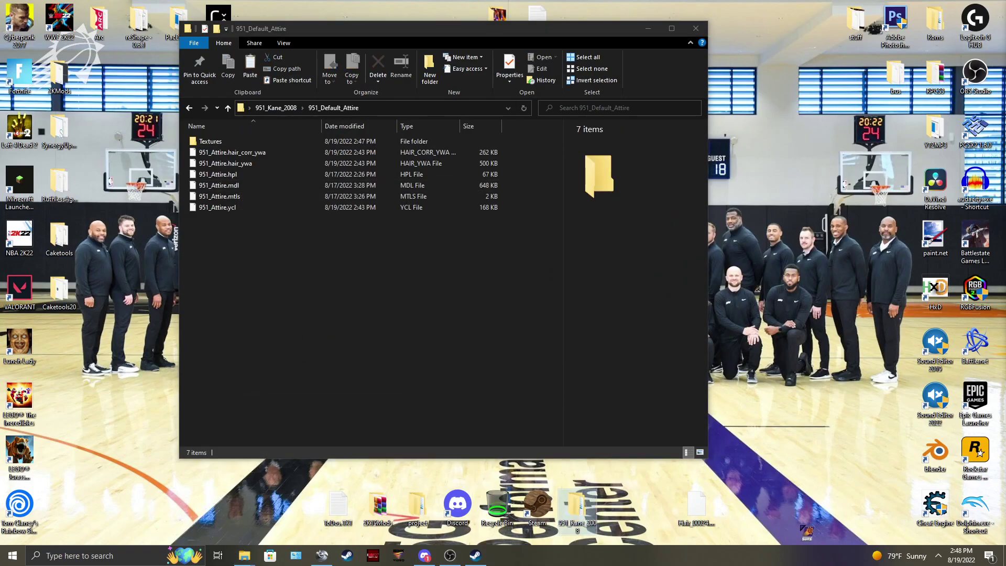
right_click(815, 520)
left_click(840, 434)
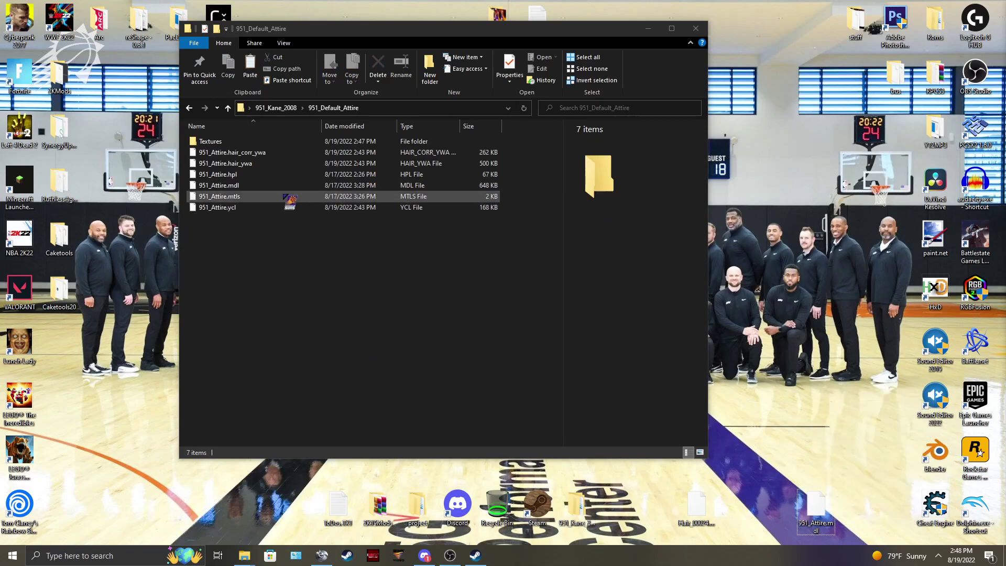
Remove 951_Attire.mdl and 951_Attire.mtls from the 951_Default_Attire folder.
left_click(487, 186)
left_click(492, 196, "shift")
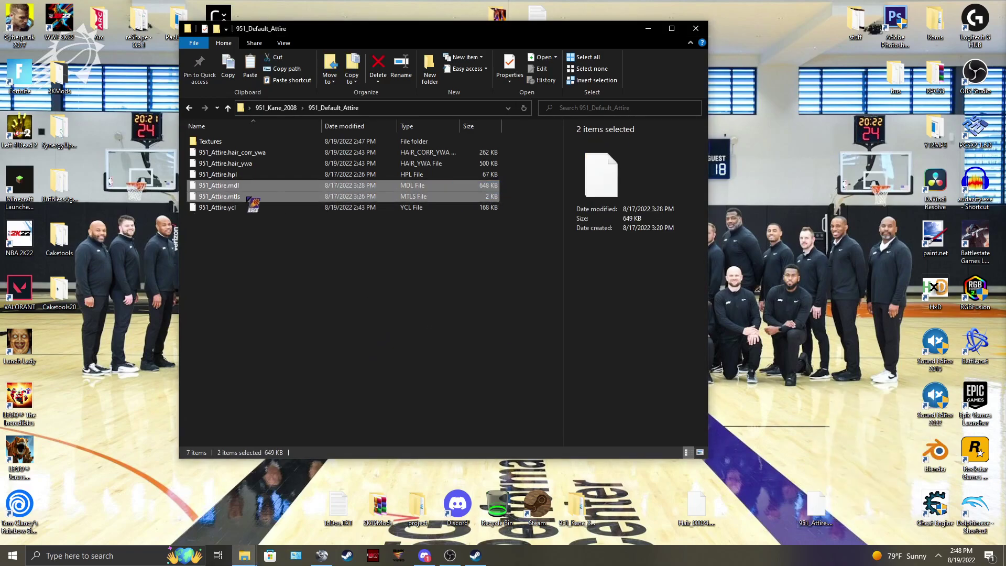
left_click_drag(492, 196, 575, 506)
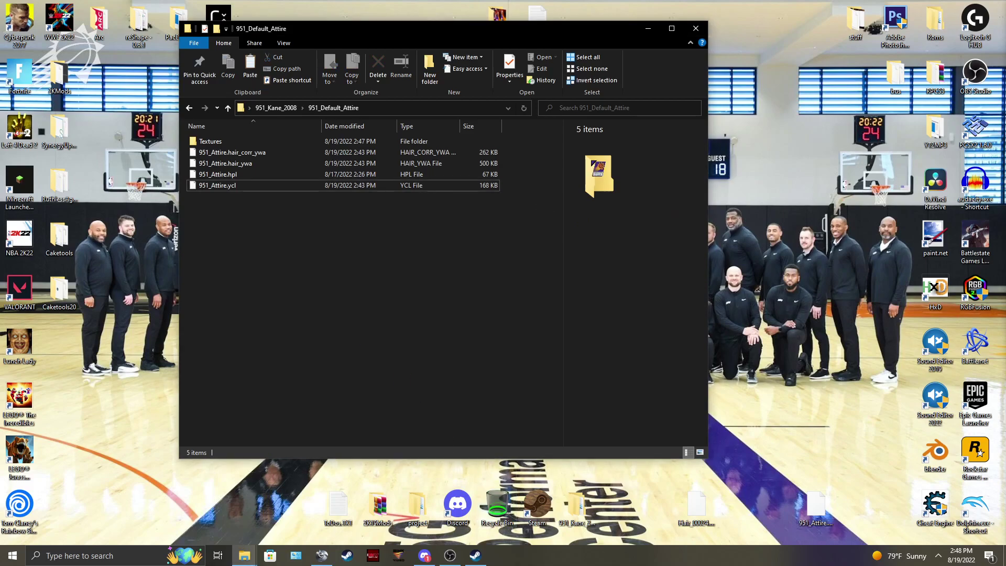
Put the folder window away, switch to Blender, and delete the default collection with its cube, camera and light.
left_click(646, 27)
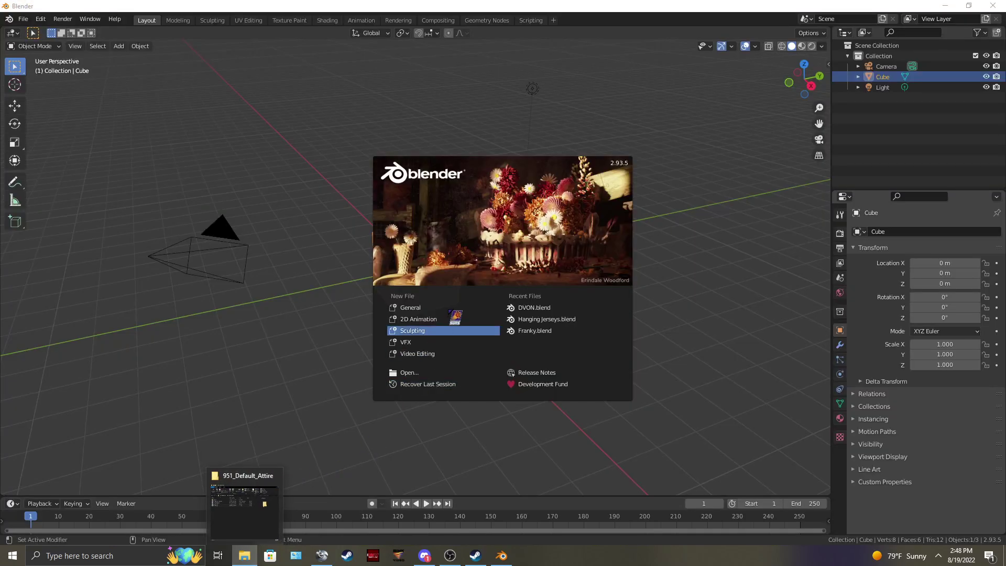
left_click(869, 61)
right_click(857, 57)
left_click(802, 125)
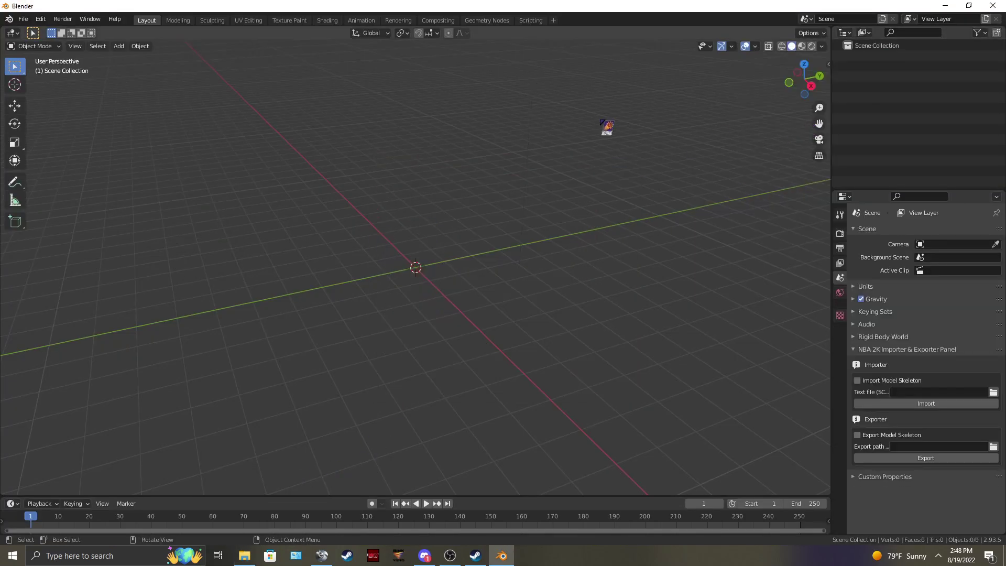
Import 951_Attire.mdl from the desktop as a WWE2K22 MDL.
left_click(26, 19)
mouse_move(55, 161)
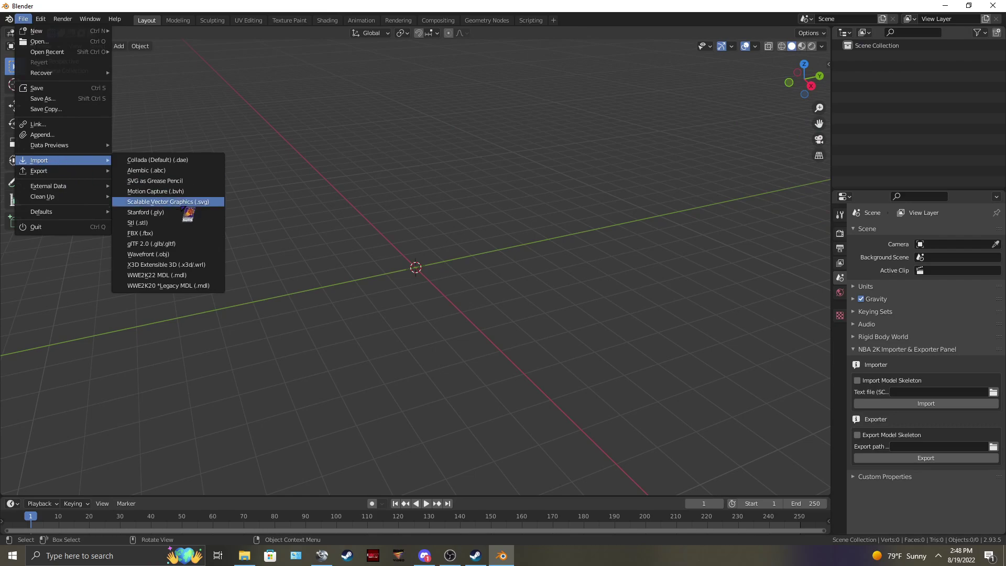
left_click(183, 275)
left_click(254, 220)
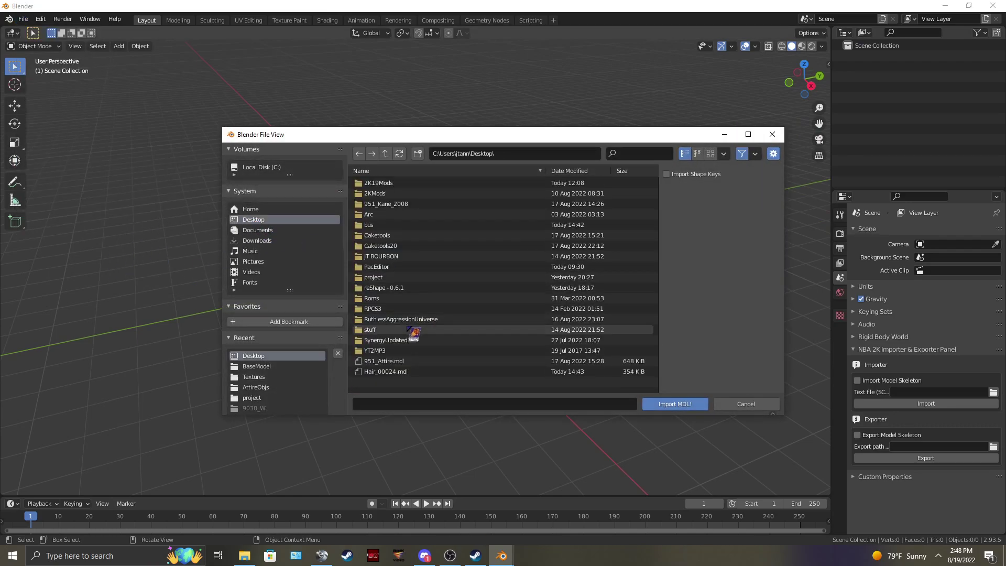
left_click(393, 361)
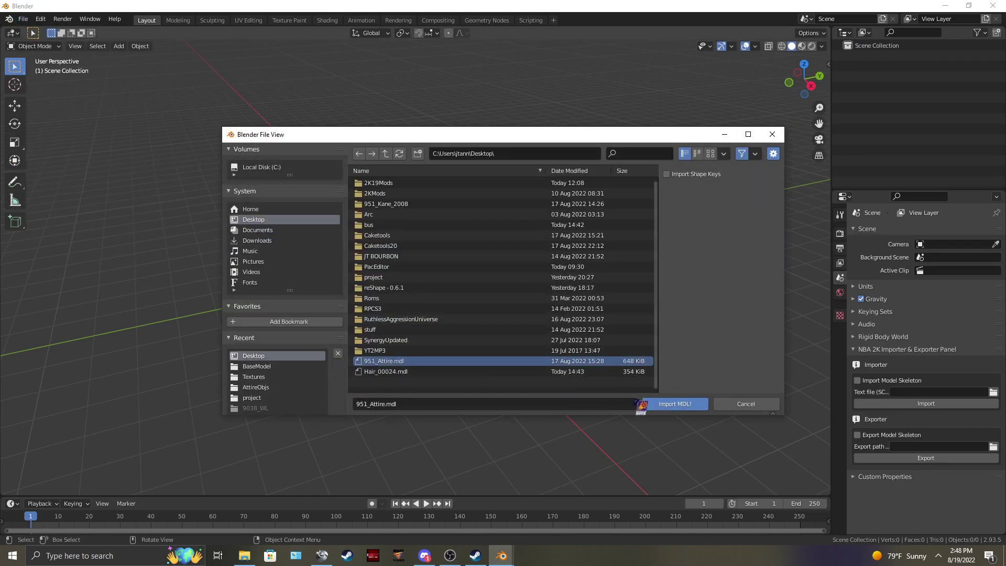
left_click(654, 404)
middle_click_drag(659, 407, 434, 109)
left_click(434, 109)
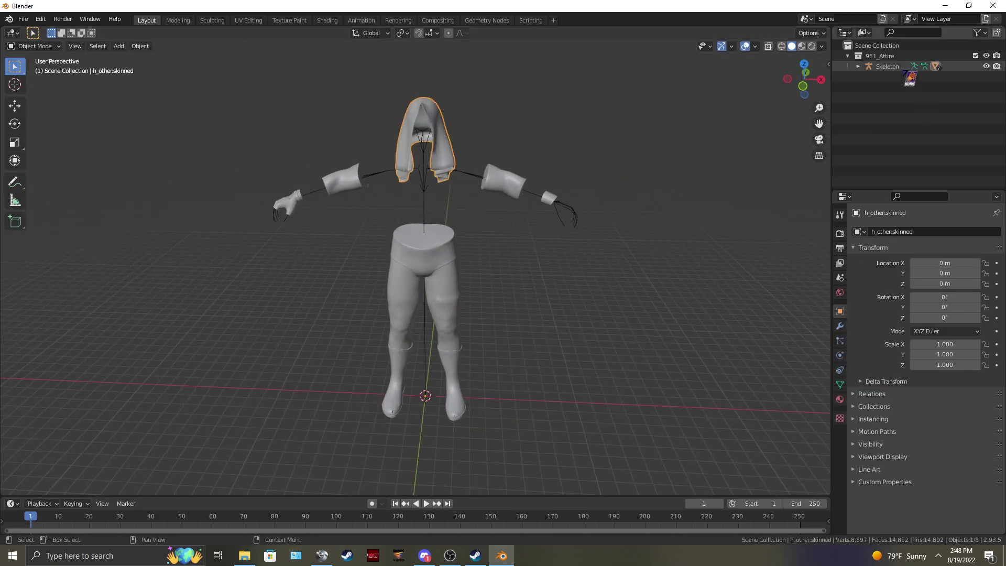
Delete the h_other:skinned mesh from the 951_Attire skeleton.
left_click(857, 66)
right_click(900, 99)
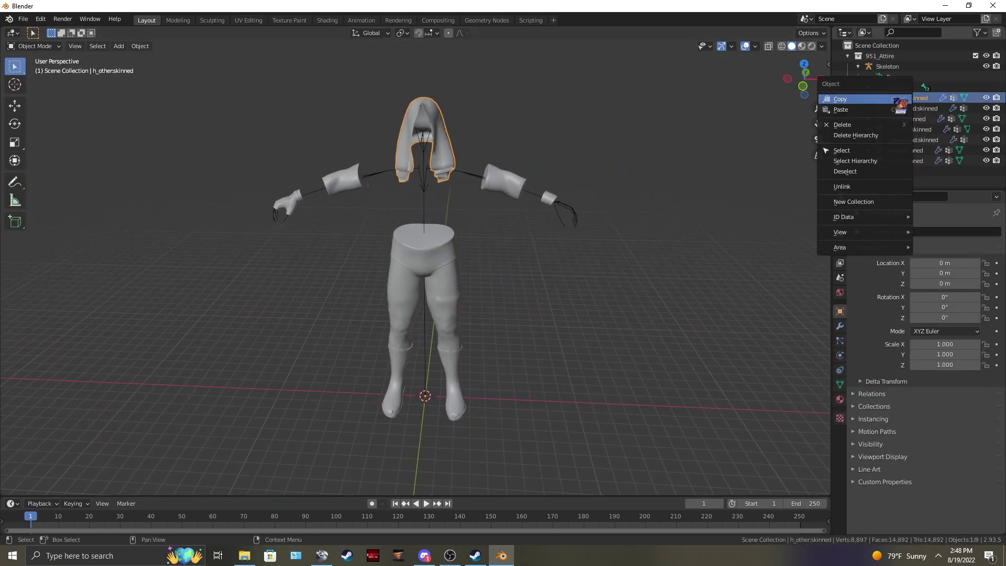
left_click(861, 133)
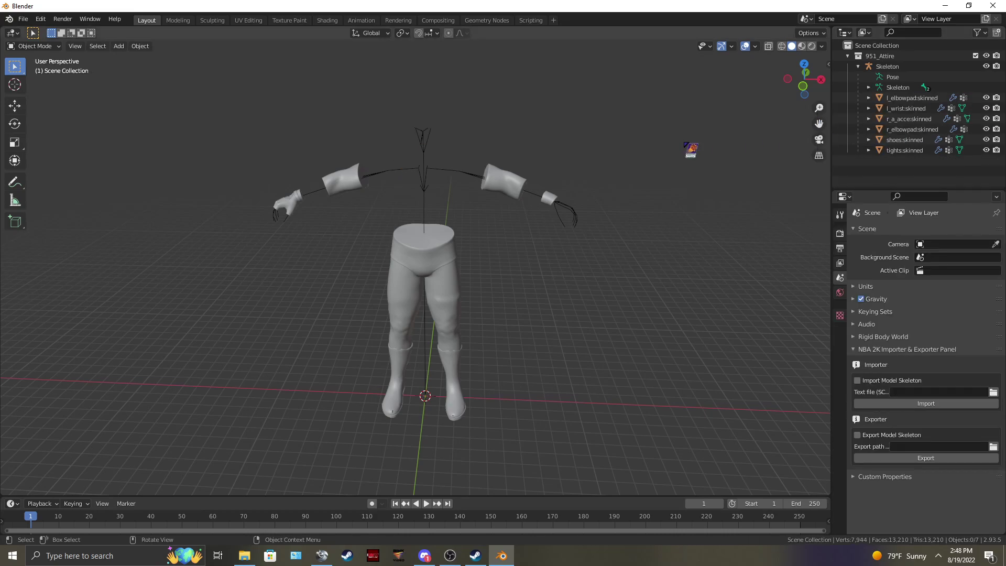
middle_click_drag(574, 129, 487, 115)
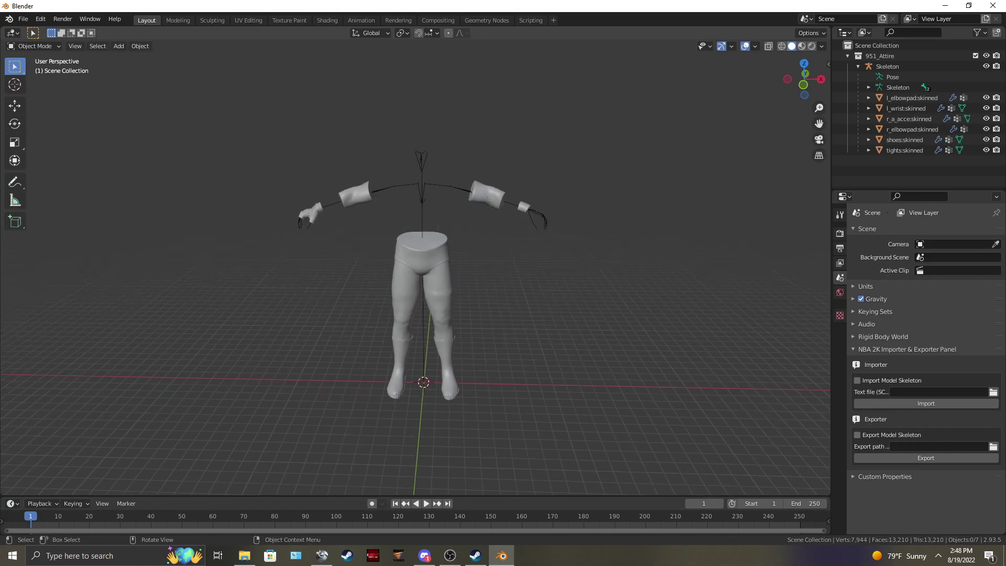
Import Hair_00024.mdl from the desktop as a WWE2K22 MDL into the same scene.
left_click(23, 19)
mouse_move(65, 161)
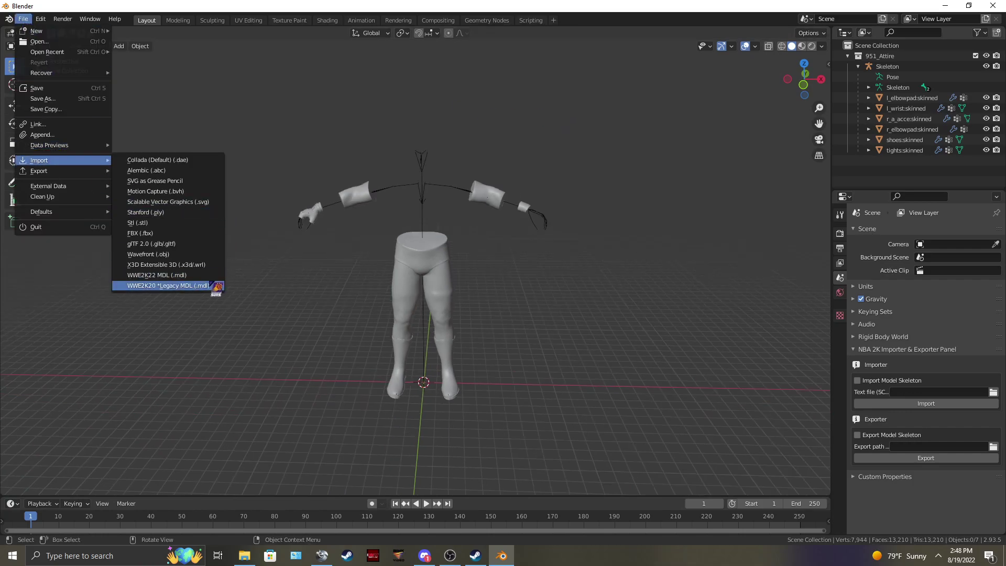
left_click(192, 276)
left_click(366, 372)
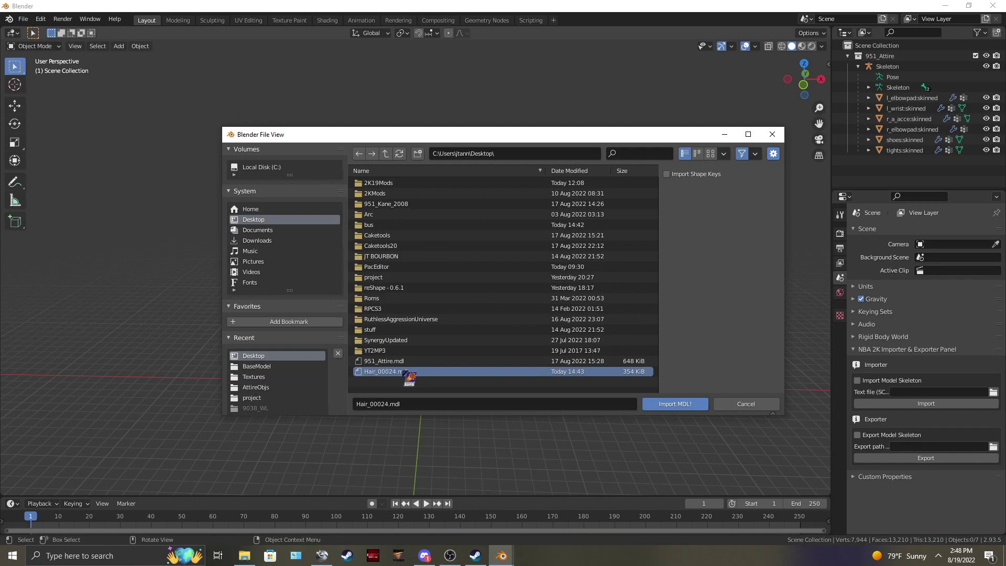
left_click(674, 406)
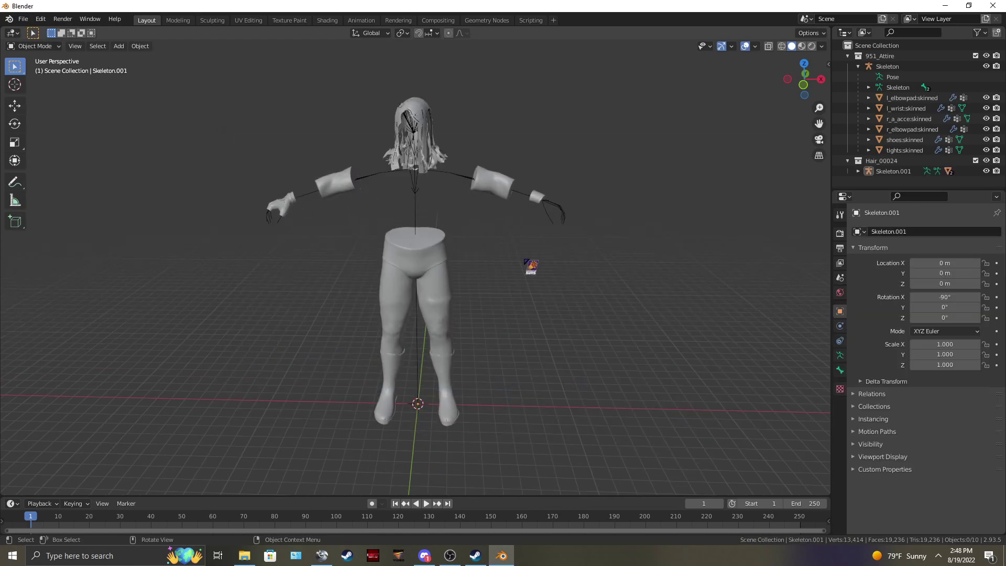
middle_click_drag(525, 260, 492, 265)
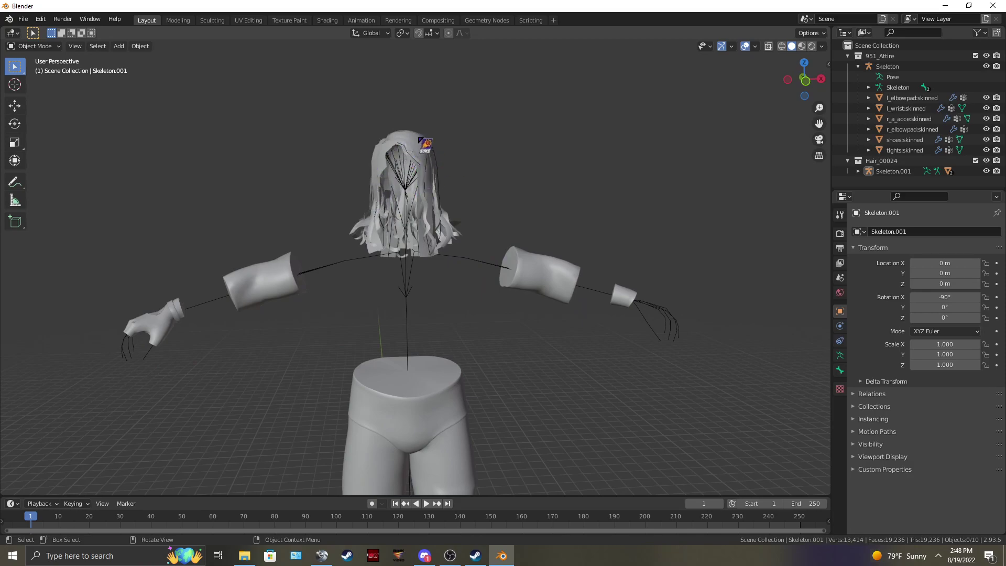
Copy baseModel.mdl from the BaseModel folder inside 951_Kane_2008 to the desktop and close the folder window.
left_click(946, 7)
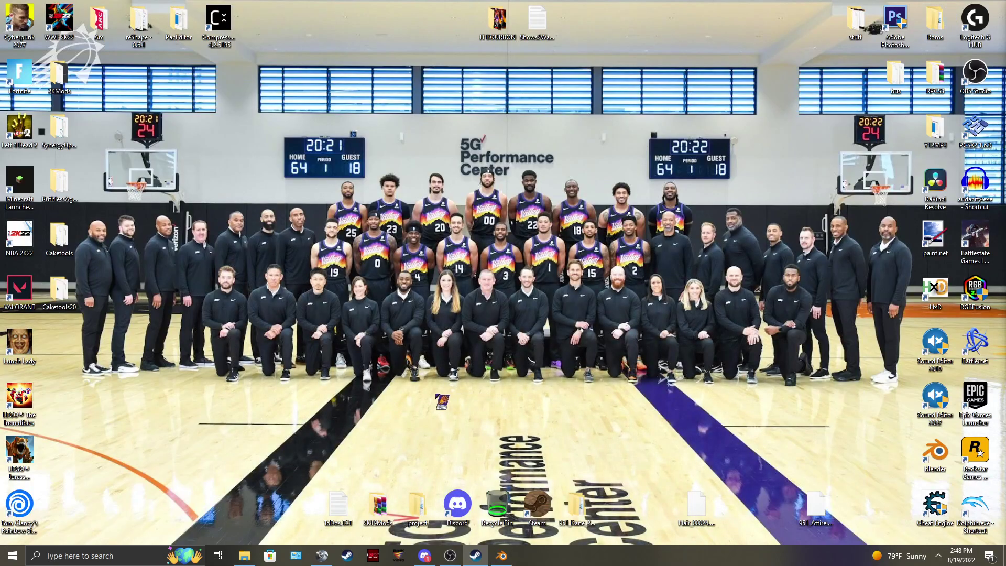
double_click(574, 508)
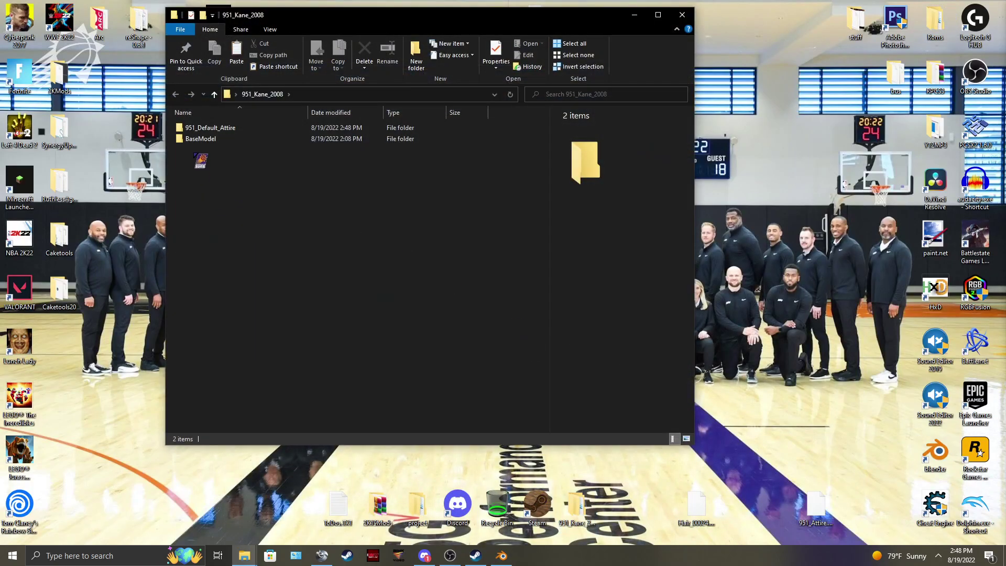
double_click(205, 139)
right_click(214, 151)
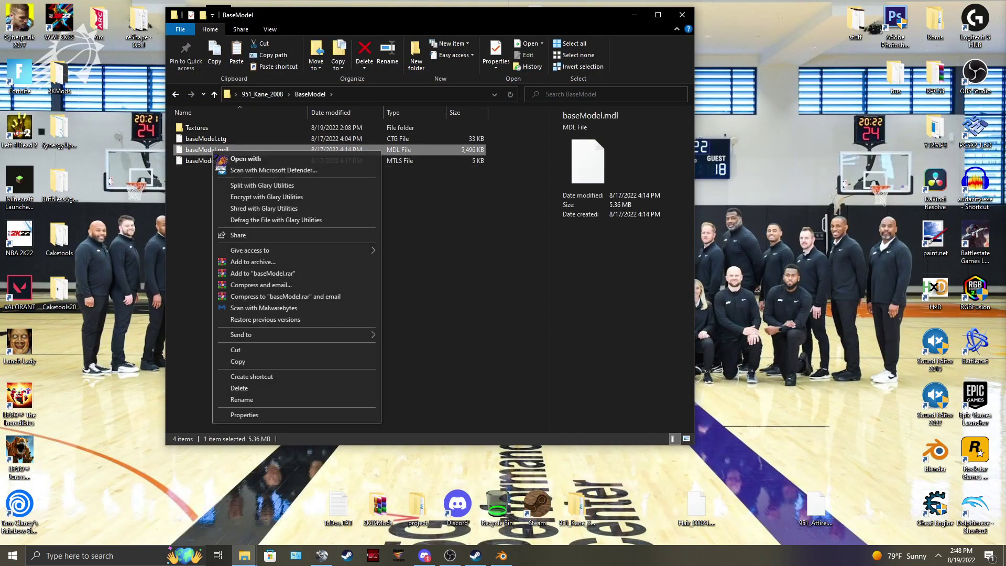
left_click(238, 361)
left_click(255, 371)
right_click(738, 524)
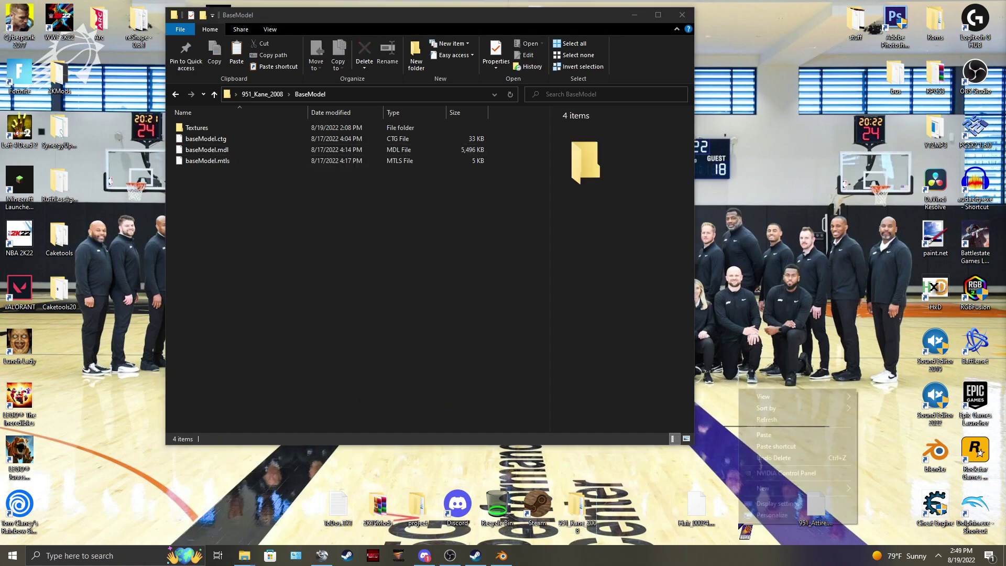
left_click(757, 435)
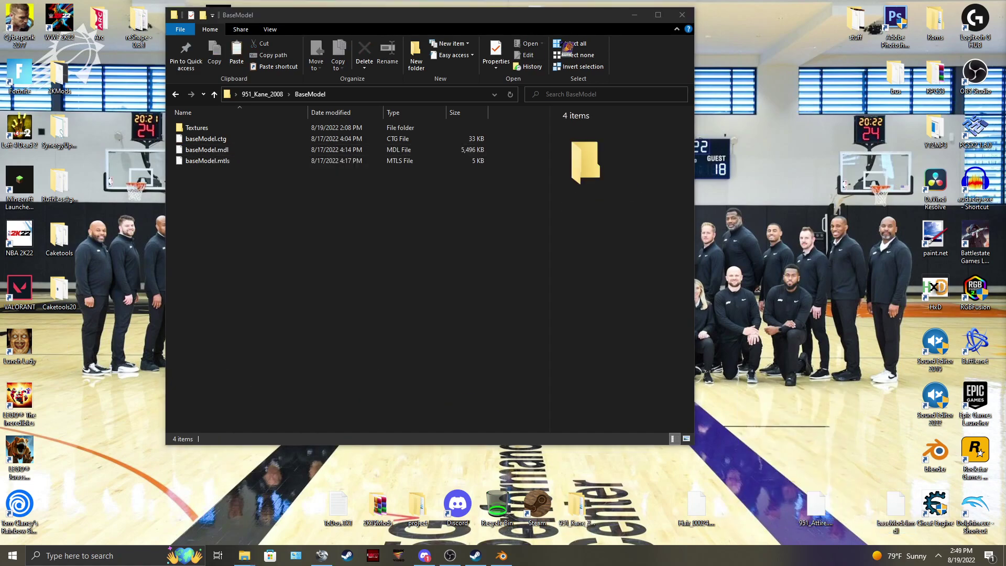
left_click(682, 15)
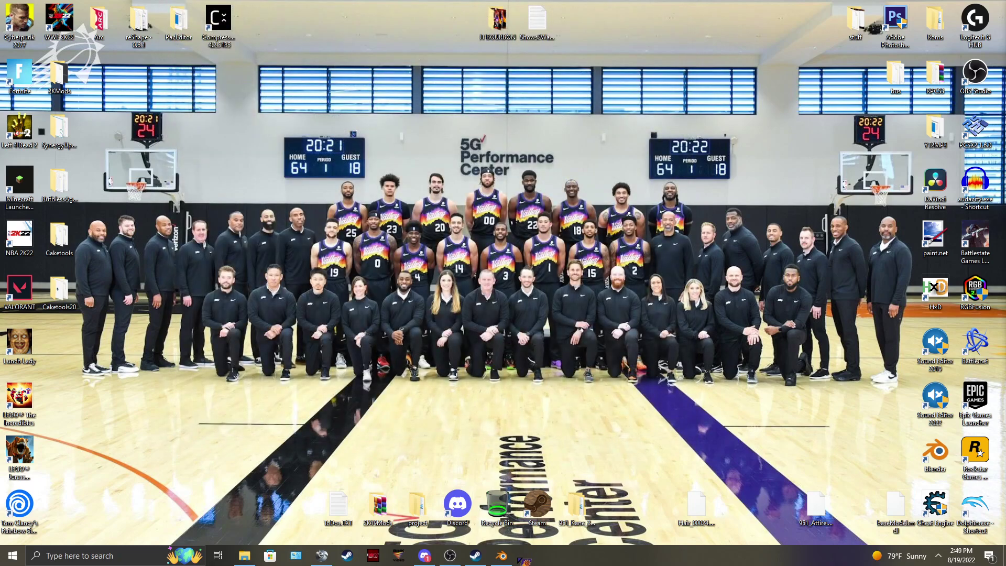
Return to Blender and import baseModel.mdl from the desktop as a WWE2K22 MDL.
left_click(502, 555)
left_click(23, 19)
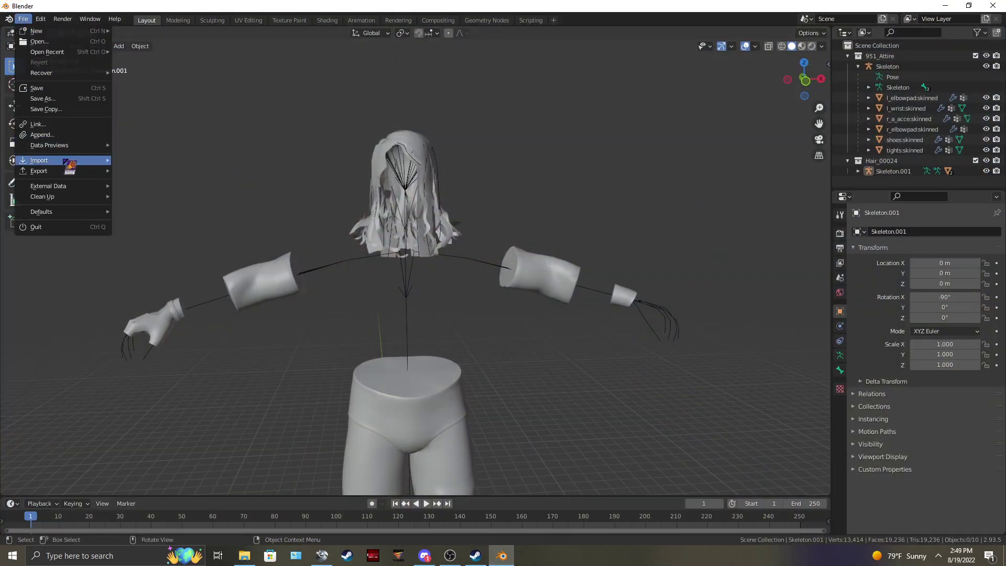
mouse_move(65, 161)
left_click(198, 263)
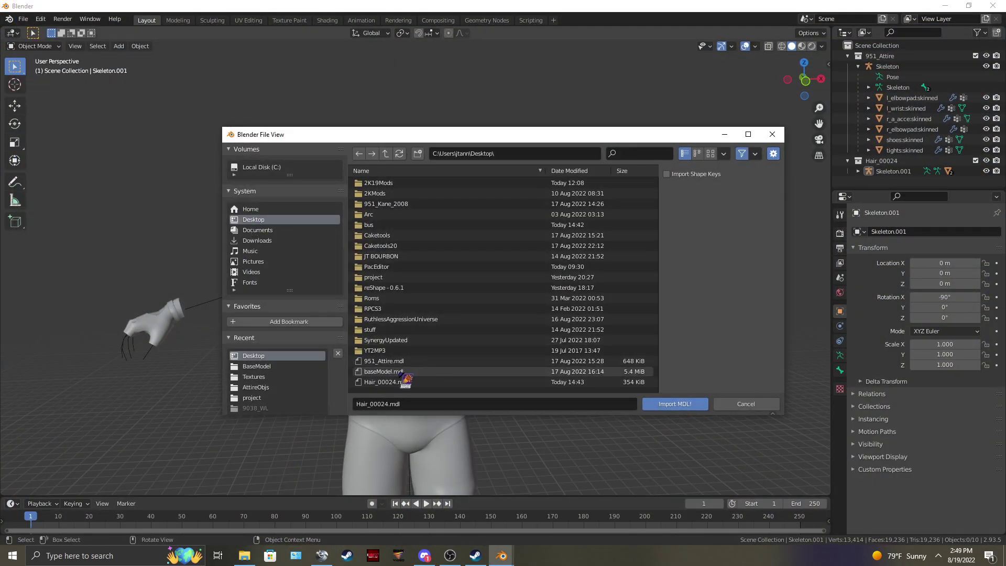
left_click(687, 406)
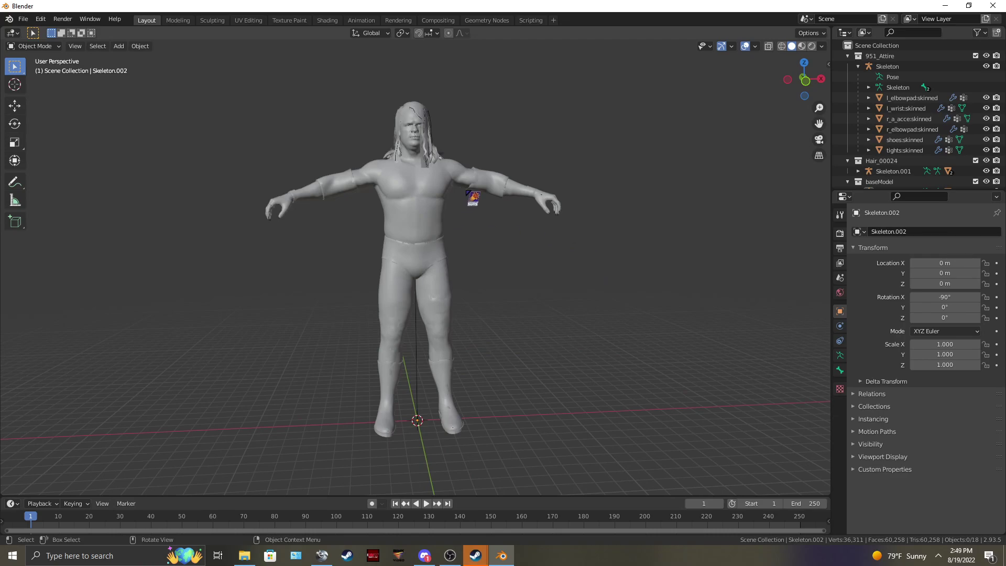
scroll(480, 300, "up", 10)
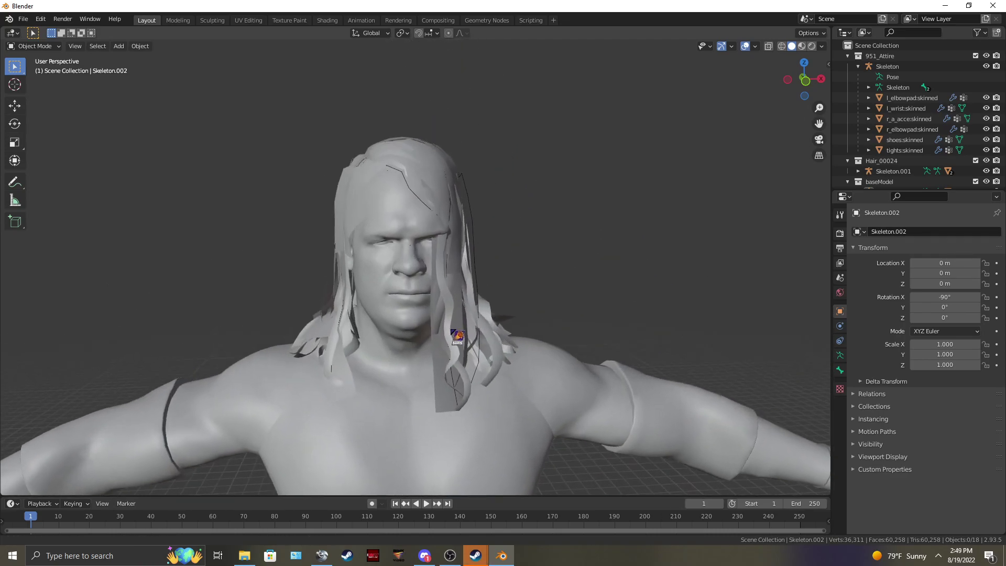
Select the hair:skinned mesh of Hair_00024, switch it to Sculpt Mode and choose the Elastic Deform brush.
left_click(421, 173)
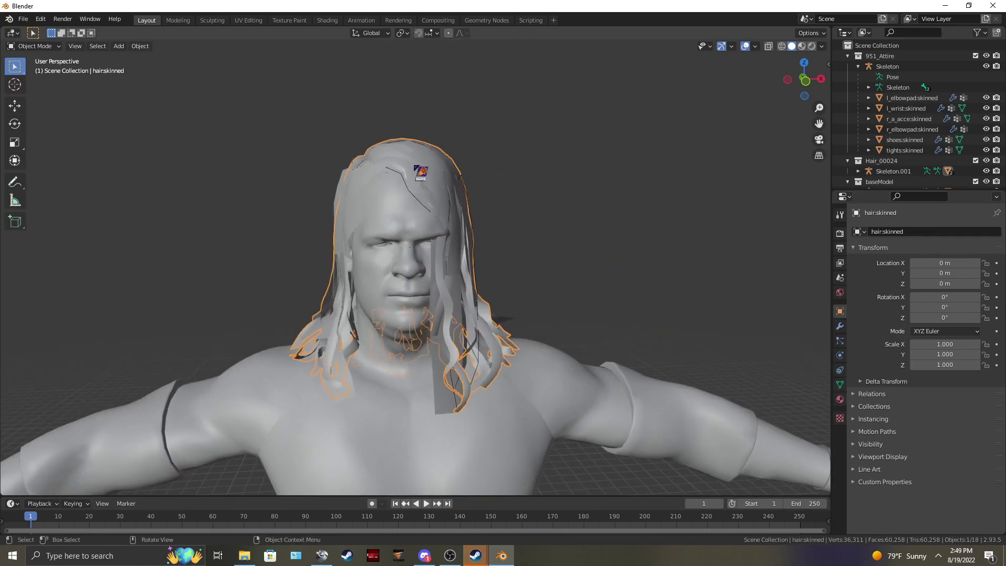
middle_click_drag(574, 205, 601, 214)
scroll(903, 149, "down", 1)
left_click(858, 158)
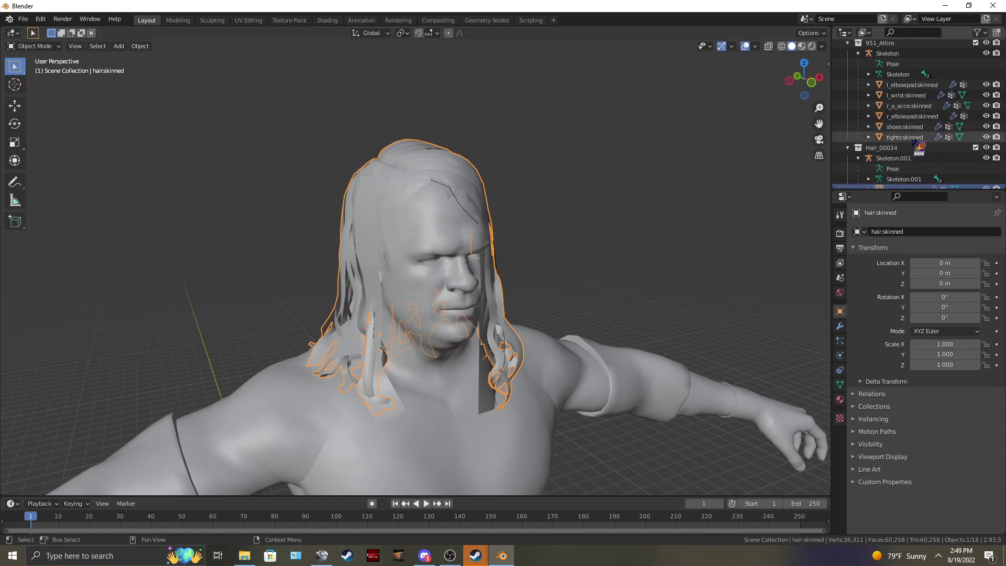
scroll(911, 145, "down", 3)
left_click(34, 46)
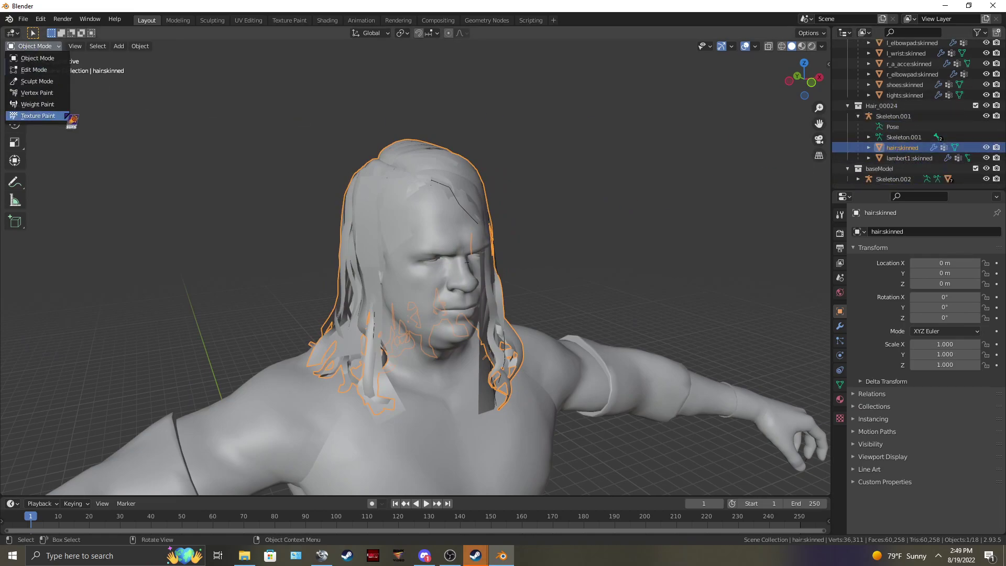
left_click(32, 81)
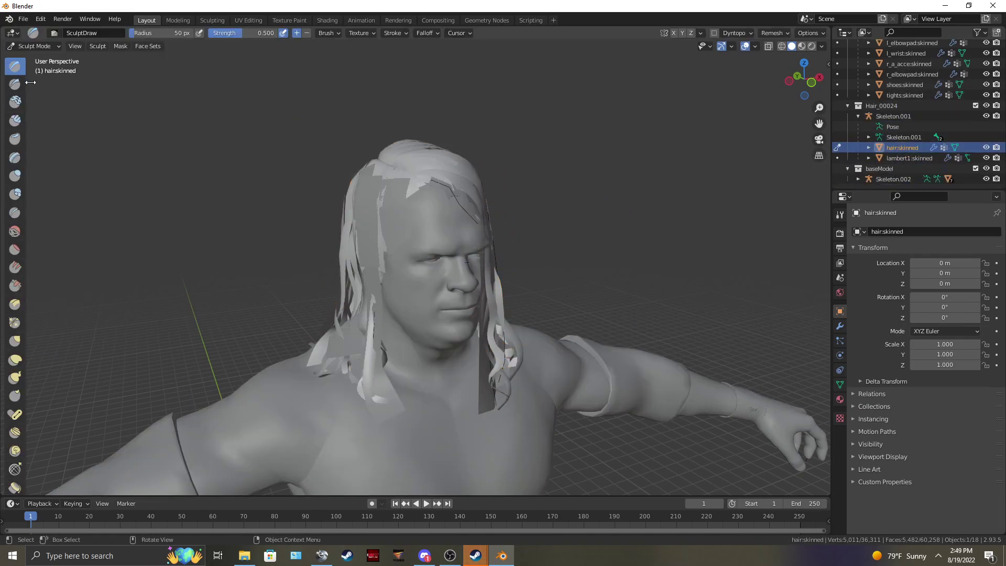
left_click(16, 360)
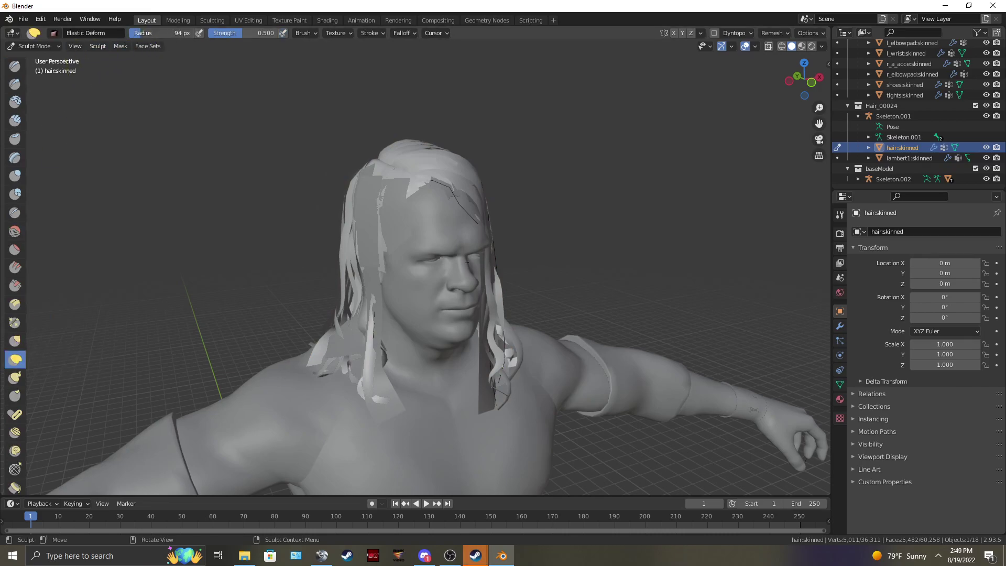
Reshape the hair:skinned mesh around the face, shoulders and back of the head with Elastic Deform strokes.
left_click_drag(374, 202, 340, 203)
left_click_drag(384, 241, 358, 246)
left_click_drag(363, 281, 346, 286)
middle_click_drag(392, 295, 439, 309)
left_click_drag(400, 340, 360, 355)
mouse_move(427, 362)
left_mouse_down()
mouse_move(428, 379)
mouse_move(400, 348)
left_mouse_up()
middle_click_drag(400, 348, 505, 359)
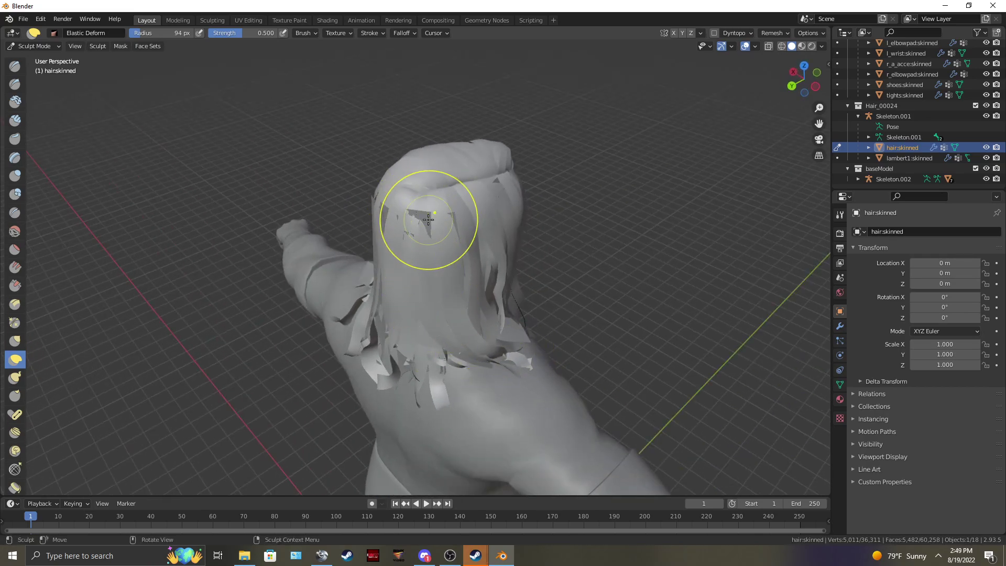
mouse_move(428, 220)
middle_mouse_down()
mouse_move(407, 218)
mouse_move(362, 267)
middle_mouse_up()
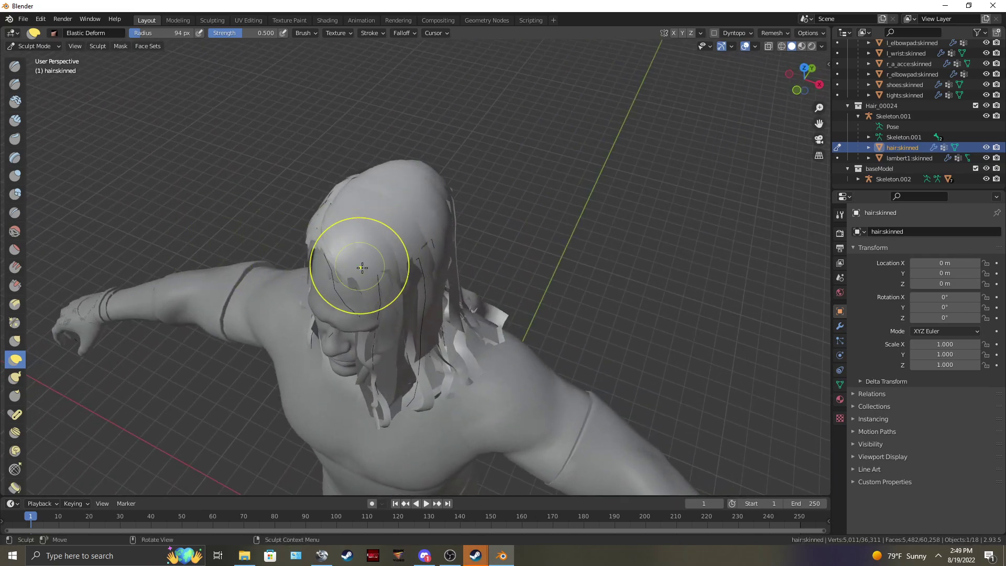
Hide the lambert1:skinned mesh under the Hair_00024 skeleton and select its entry.
left_click(986, 157)
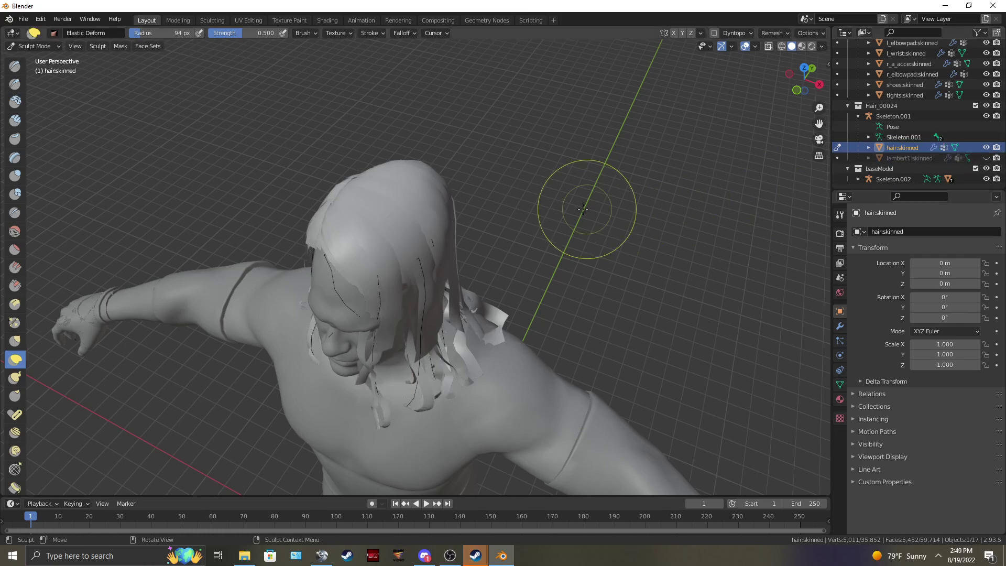
middle_click_drag(588, 211, 595, 180)
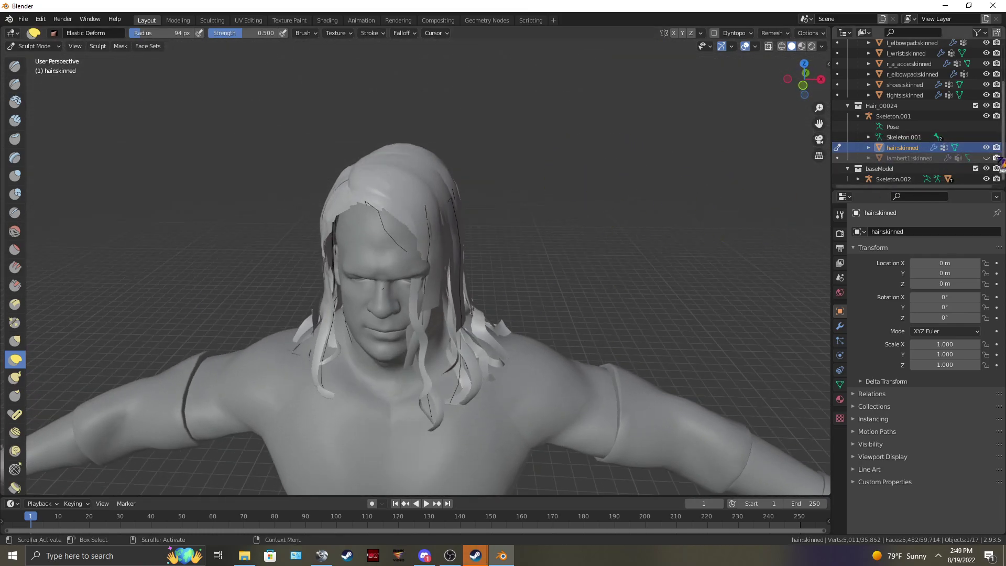
left_click(914, 158)
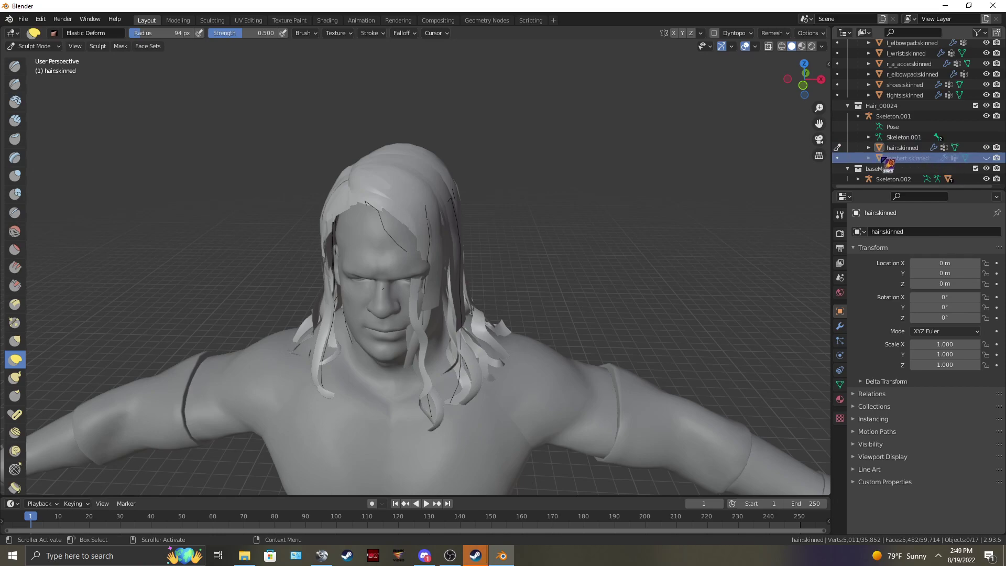
Rename the hair:skinned mesh as hair_ALPHA:skinned.
left_click(867, 158)
left_click(866, 146)
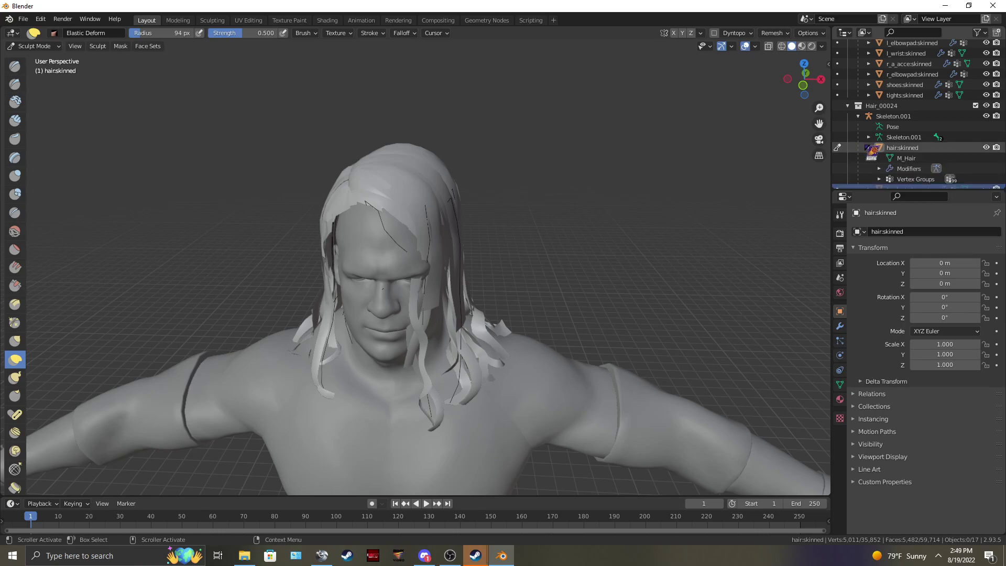
left_click(866, 146)
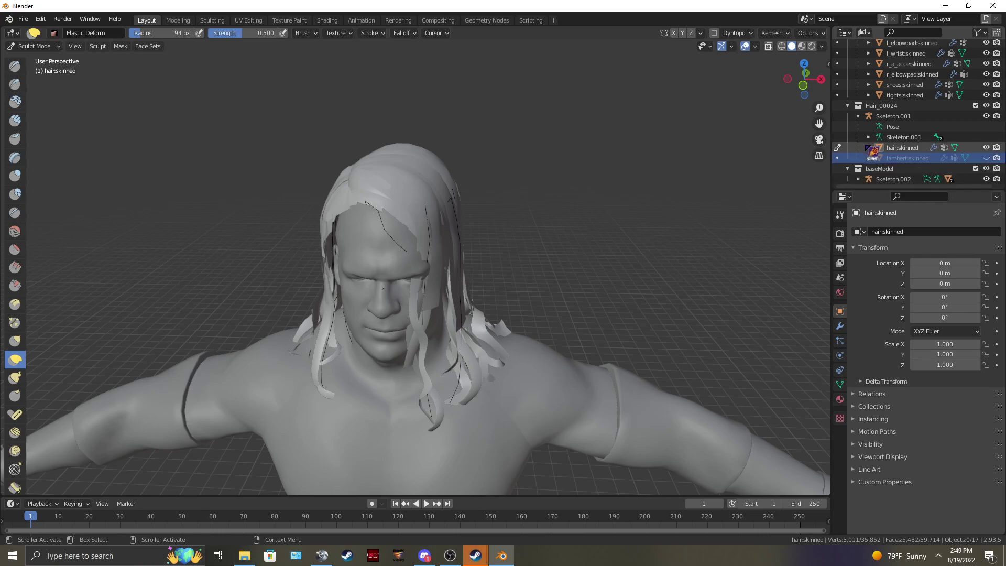
double_click(912, 147)
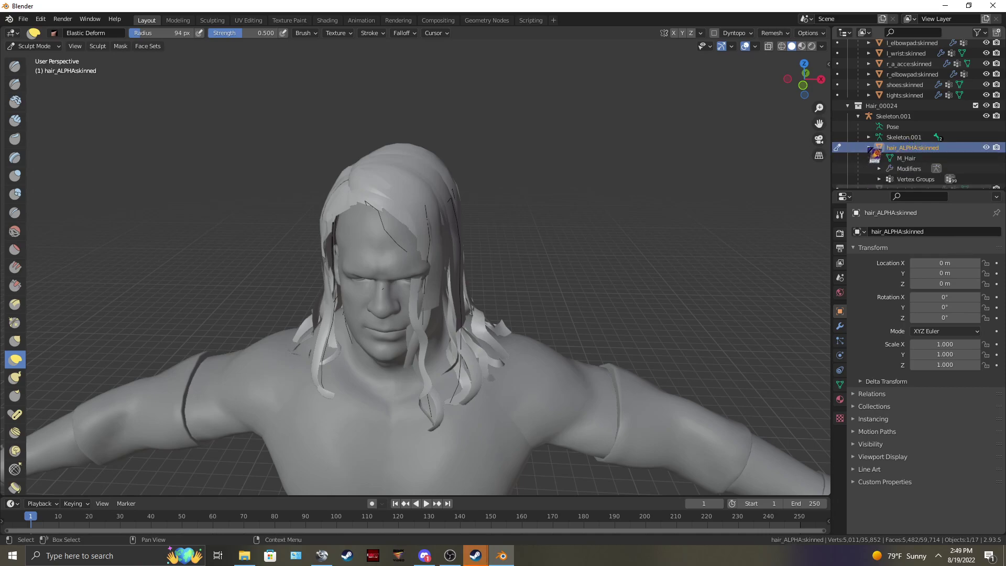
Refine the hair_ALPHA:skinned mesh around the face and the back of the head with Elastic Deform strokes.
left_click(868, 147)
middle_click_drag(528, 236, 627, 181)
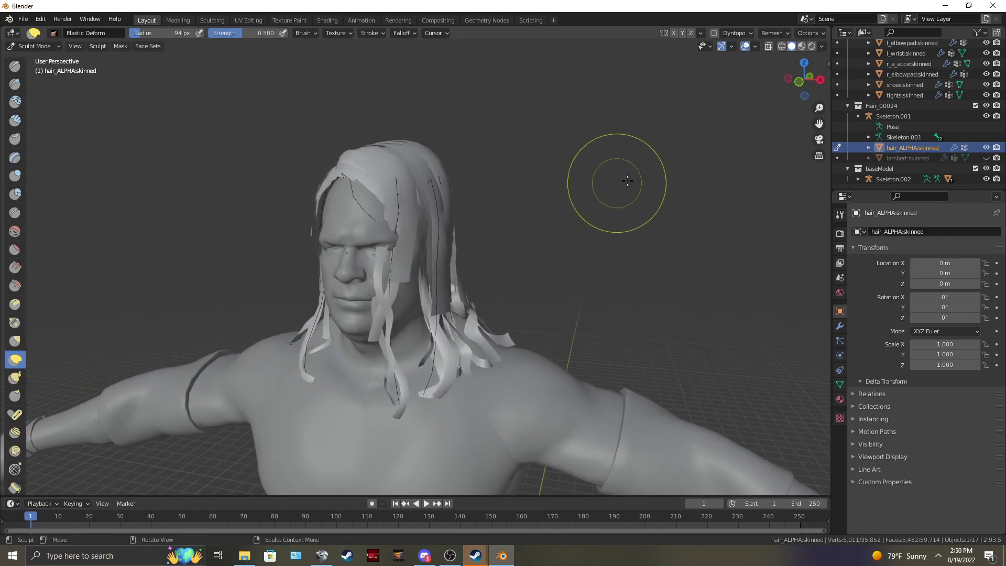
left_click_drag(440, 281, 439, 312)
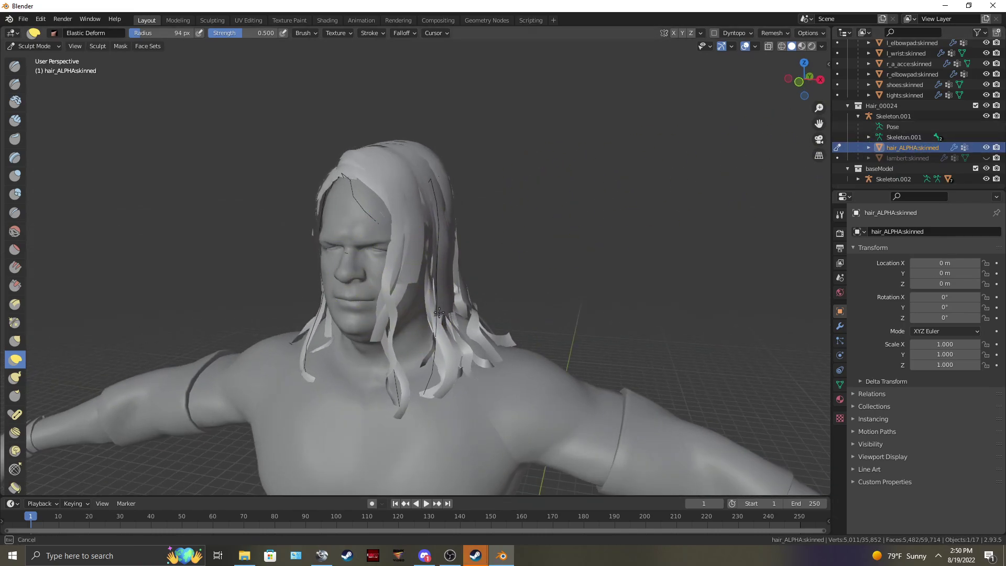
middle_click_drag(429, 315, 412, 322)
left_click_drag(341, 302, 336, 300)
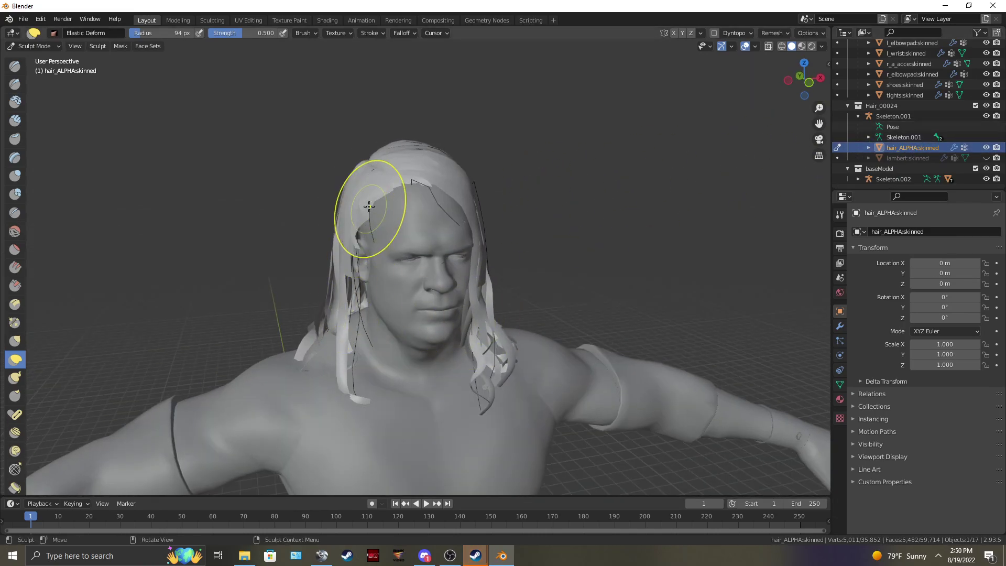
left_click_drag(361, 227, 374, 238)
mouse_move(375, 243)
middle_mouse_down()
mouse_move(352, 235)
mouse_move(415, 202)
mouse_move(344, 288)
middle_mouse_up()
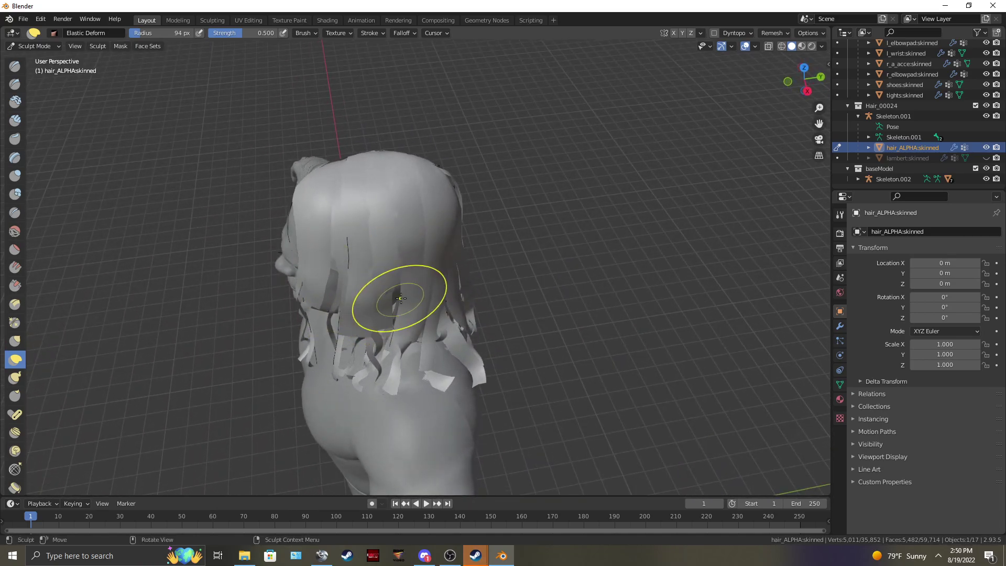
middle_click_drag(504, 330, 552, 231)
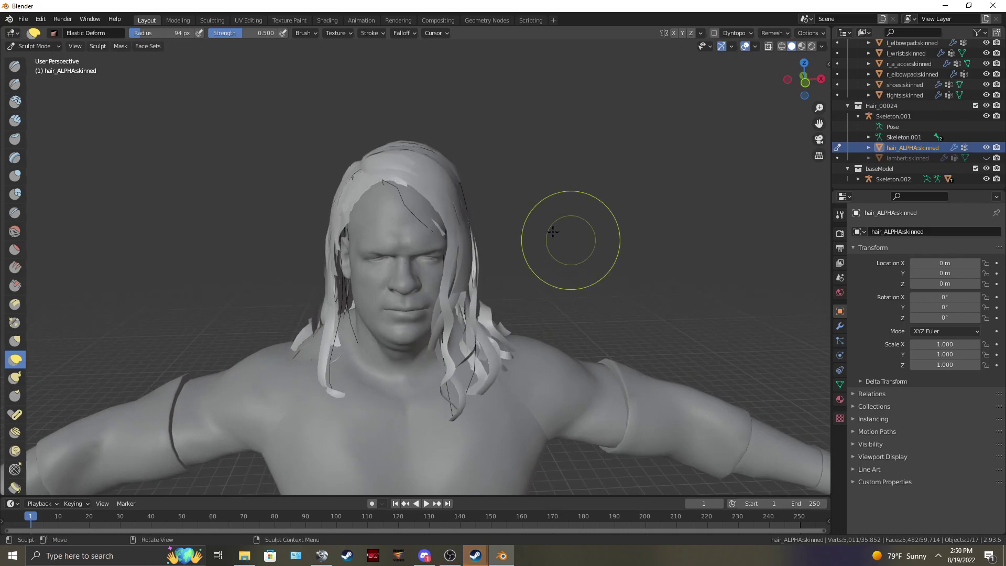
Return to Object Mode and unhide the lambert:skinned mesh in Hair_00024.
left_click(34, 46)
left_click(31, 53)
mouse_move(435, 161)
middle_mouse_down()
mouse_move(472, 158)
mouse_move(427, 162)
middle_mouse_up()
middle_click_drag(605, 187, 573, 205)
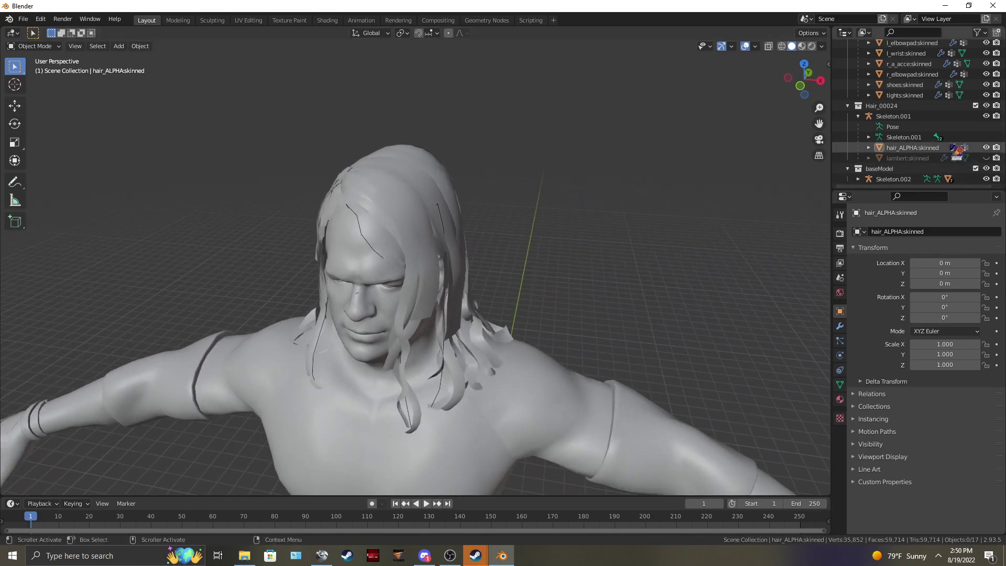
left_click(988, 157)
Delete the baseModel collection together with its whole hierarchy.
left_click(885, 169)
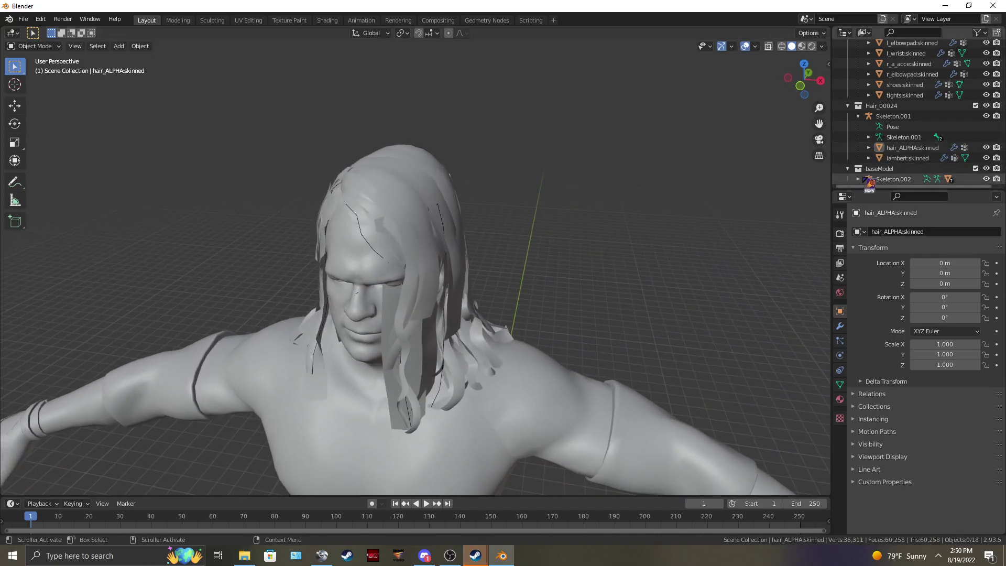
right_click(886, 169)
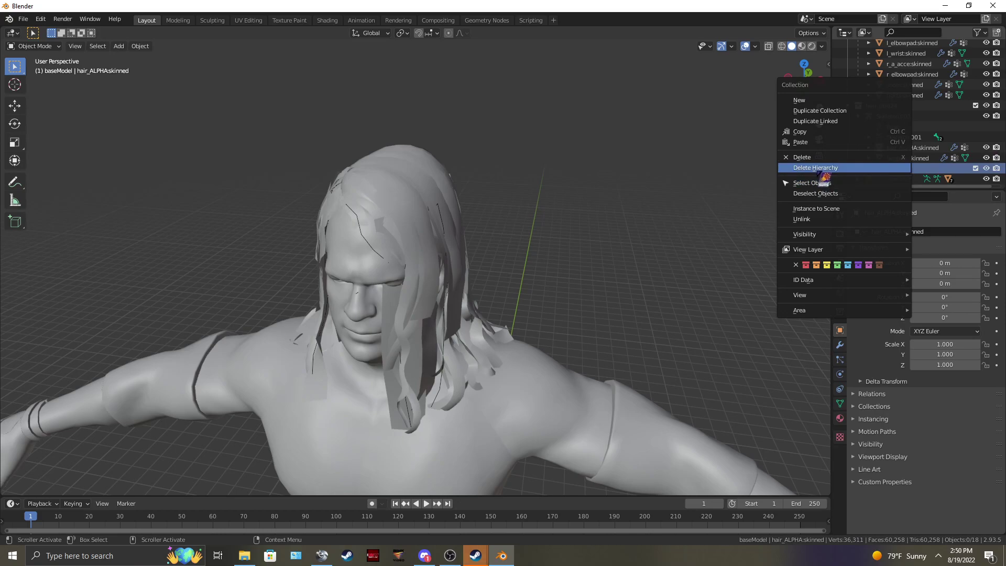
left_click(820, 168)
middle_click_drag(663, 197, 589, 206)
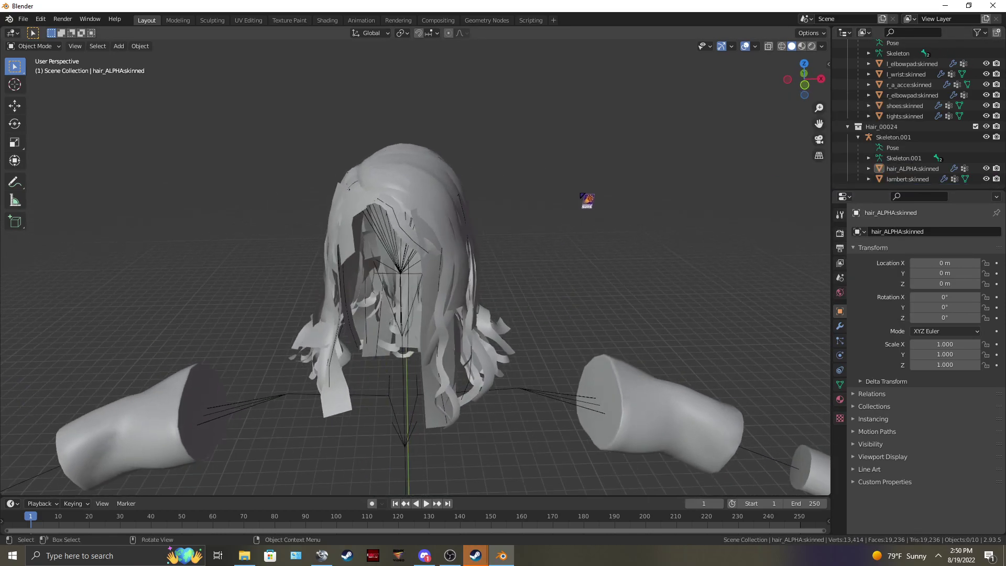
Rename the Hair_00024 armature object and its armature data as Skeleton.
double_click(908, 159)
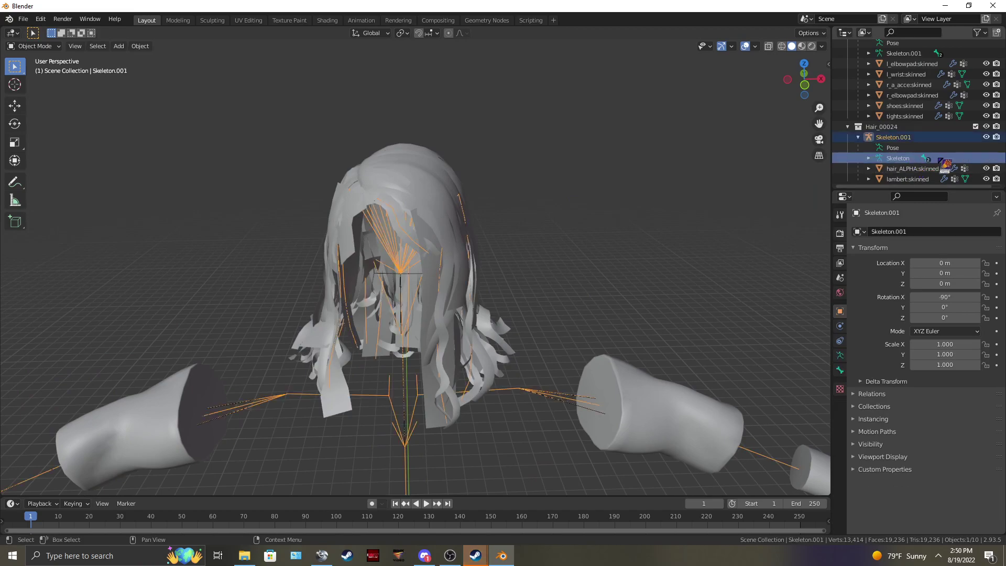
double_click(910, 138)
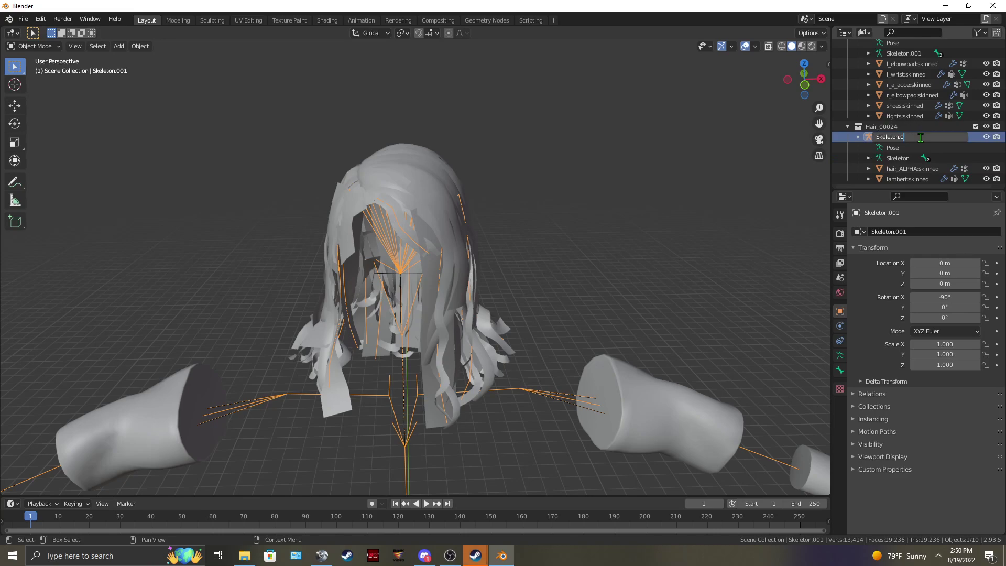
key("Return")
Clear the parent of all six 951_Attire meshes, from l_elbowpad:skinned to tights:skinned, with their Skeleton.001 armature included in the selection.
scroll(920, 137, "up", 2)
left_click(914, 98)
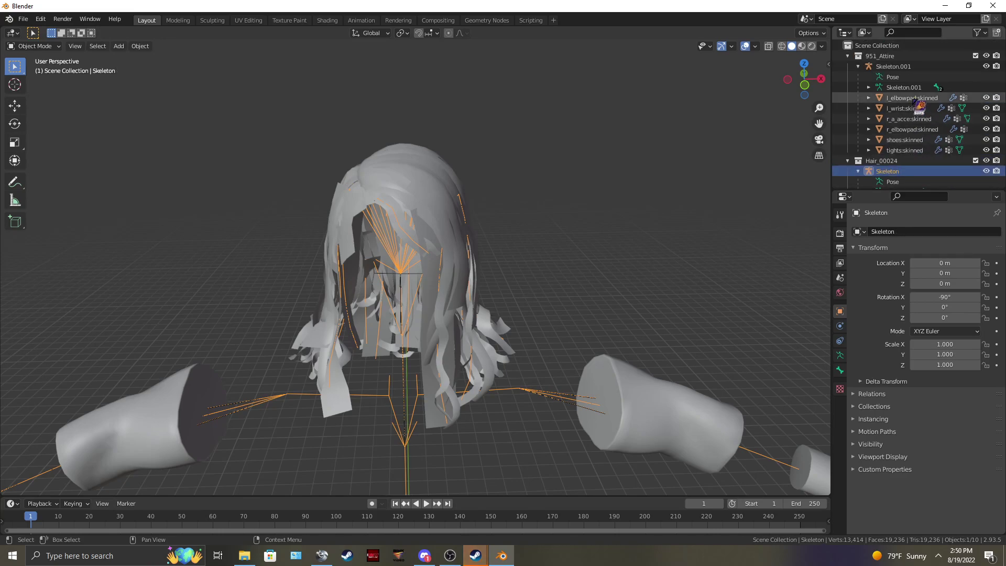
left_click(892, 151, "shift")
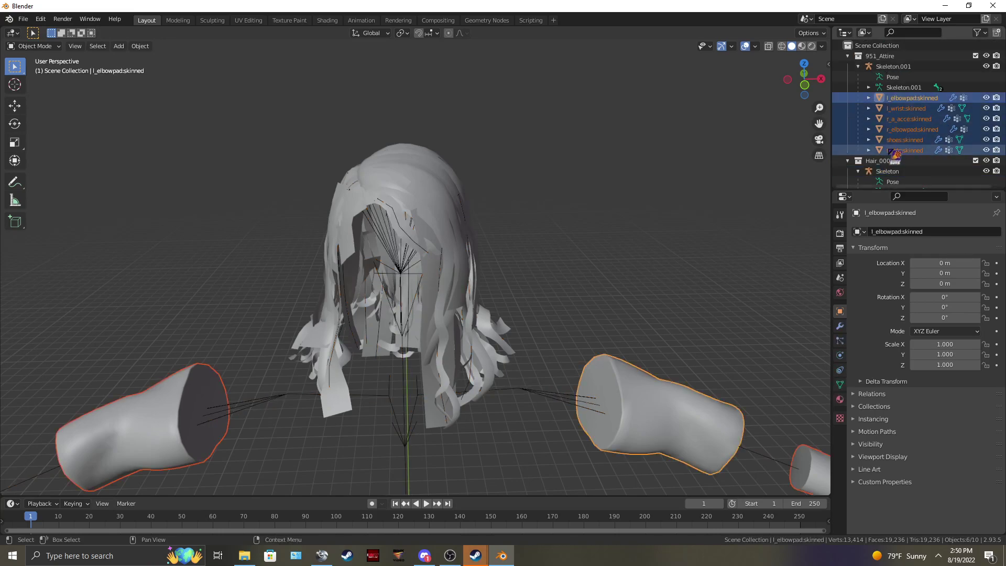
left_click(903, 87, "ctrl")
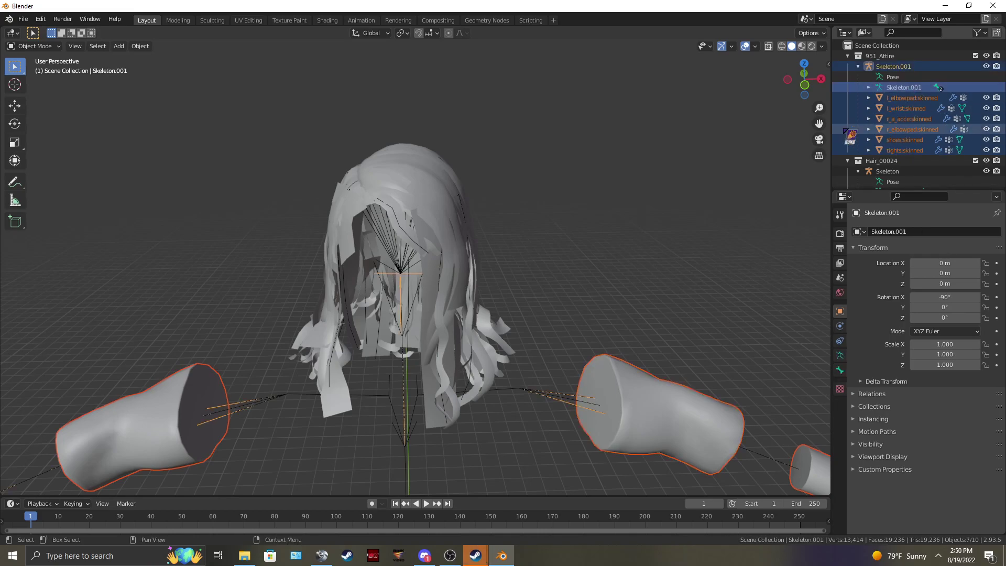
right_click(634, 223)
mouse_move(596, 338)
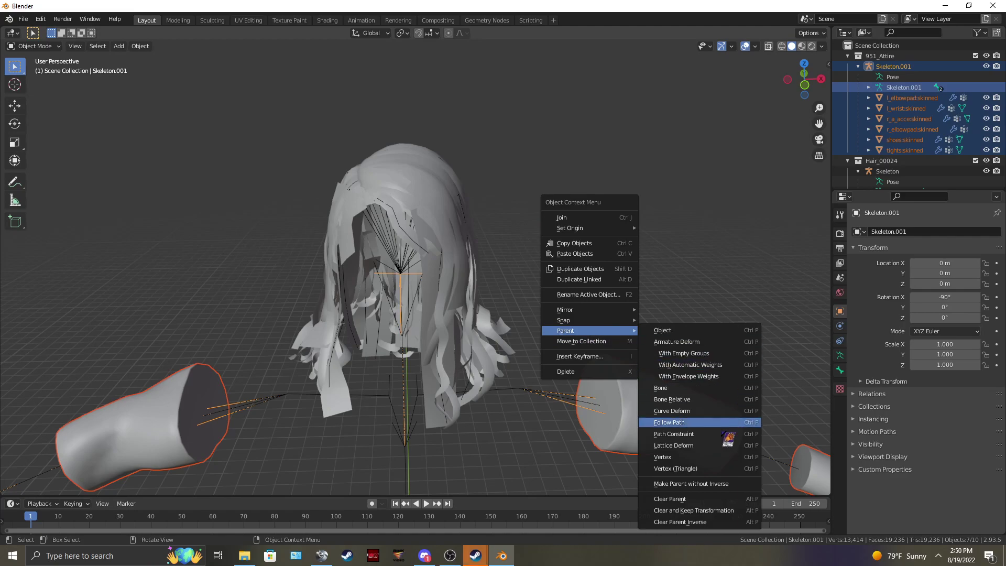
left_click(698, 507)
scroll(624, 294, "down", 8)
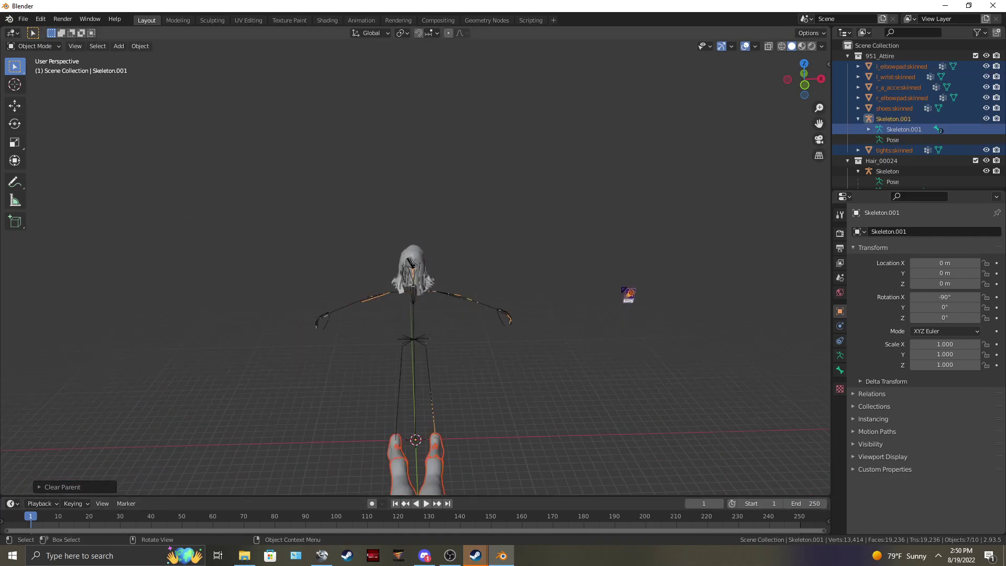
Delete the Skeleton.001 armature from the 951_Attire collection.
middle_click_drag(564, 321, 558, 188, "shift")
left_click(527, 203)
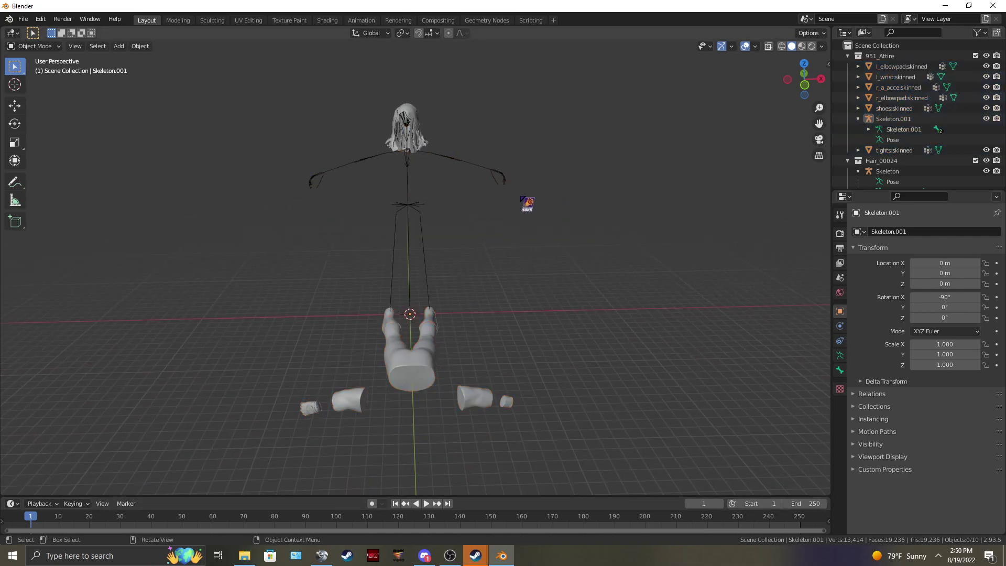
right_click(905, 119)
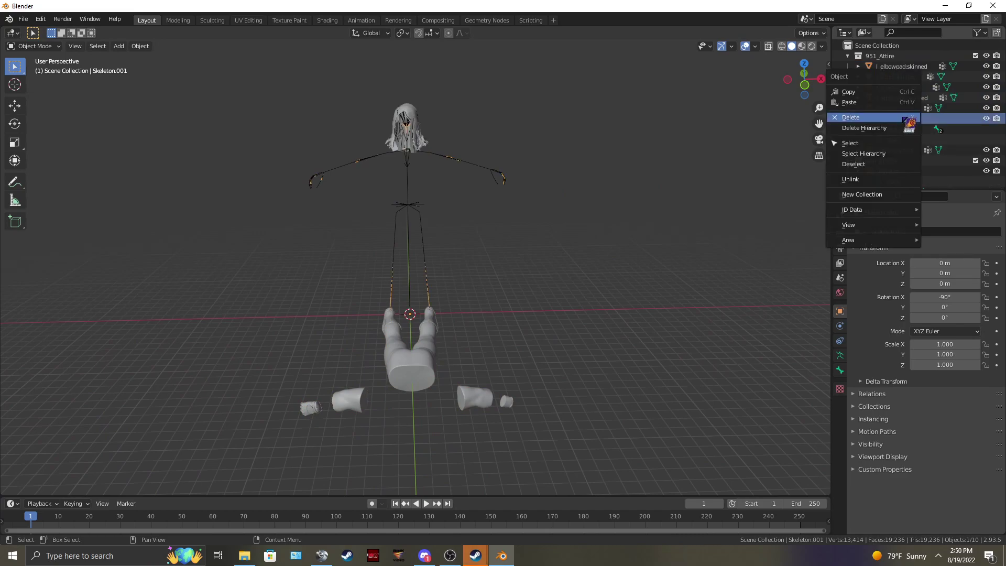
left_click(871, 139)
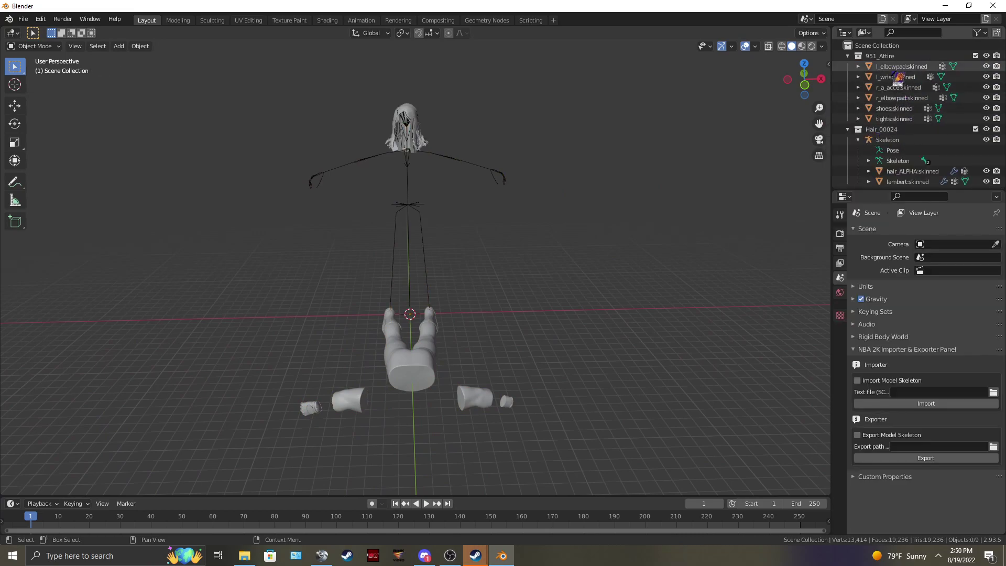
Set the X rotation of the Hair_00024 Skeleton to 0°.
left_click(903, 161)
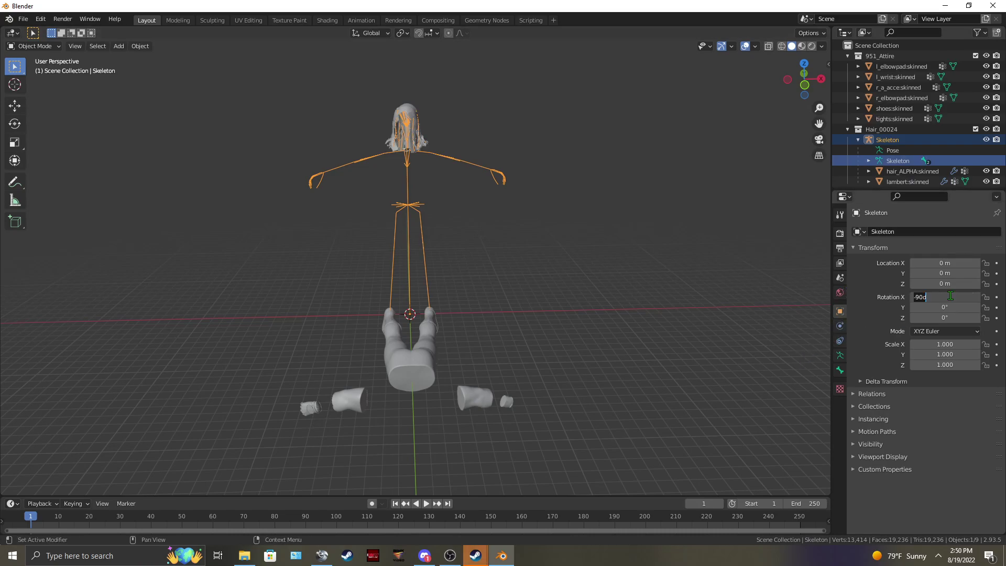
type("0")
key("Return")
left_click(590, 265)
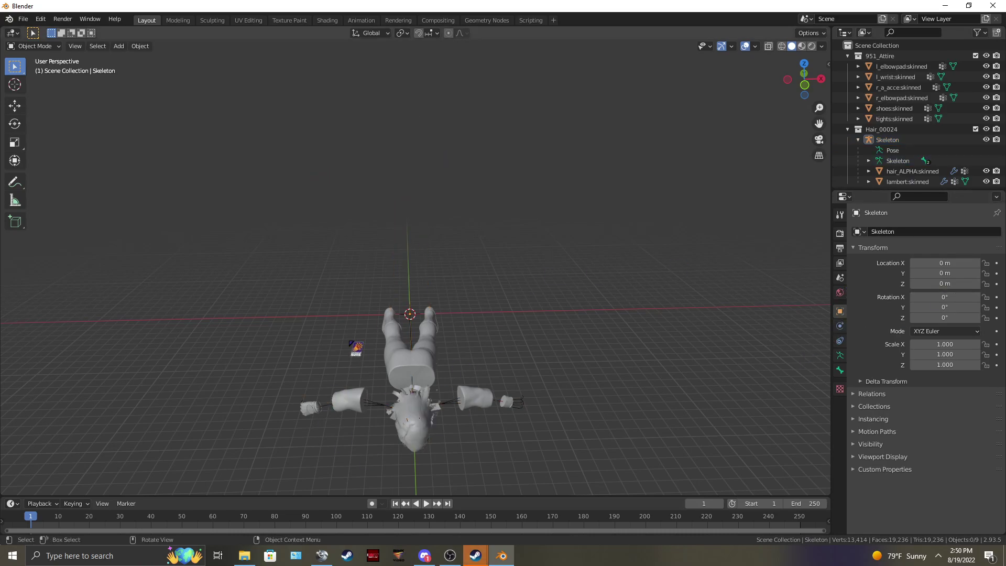
left_click(901, 66)
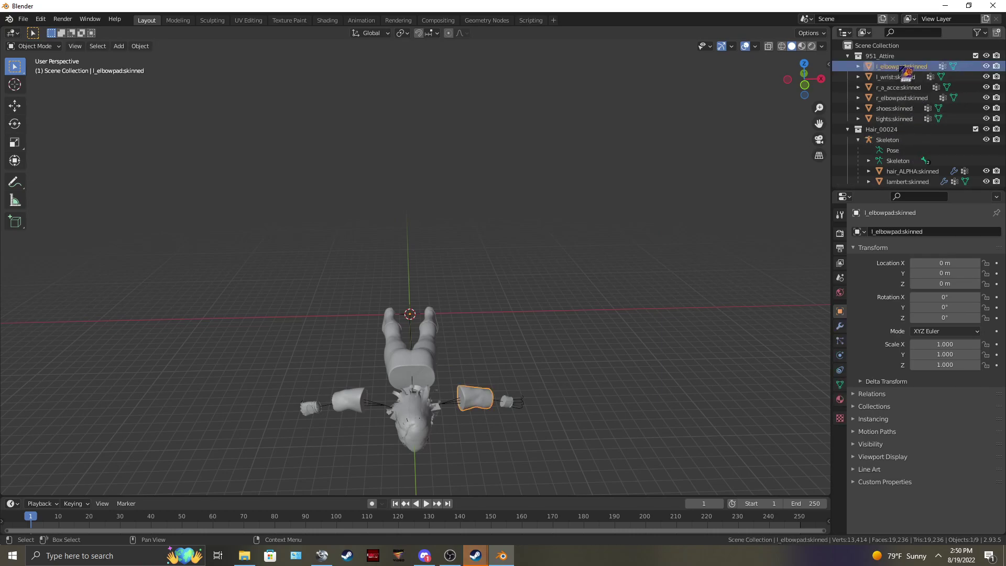
left_click(893, 119, "shift")
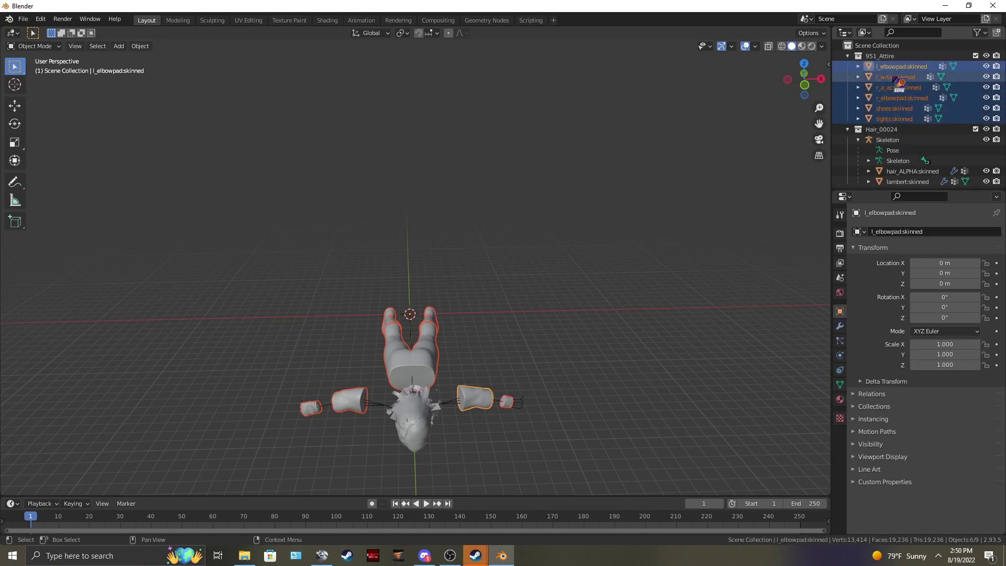
left_click(902, 169, "ctrl")
left_click(907, 179, "ctrl")
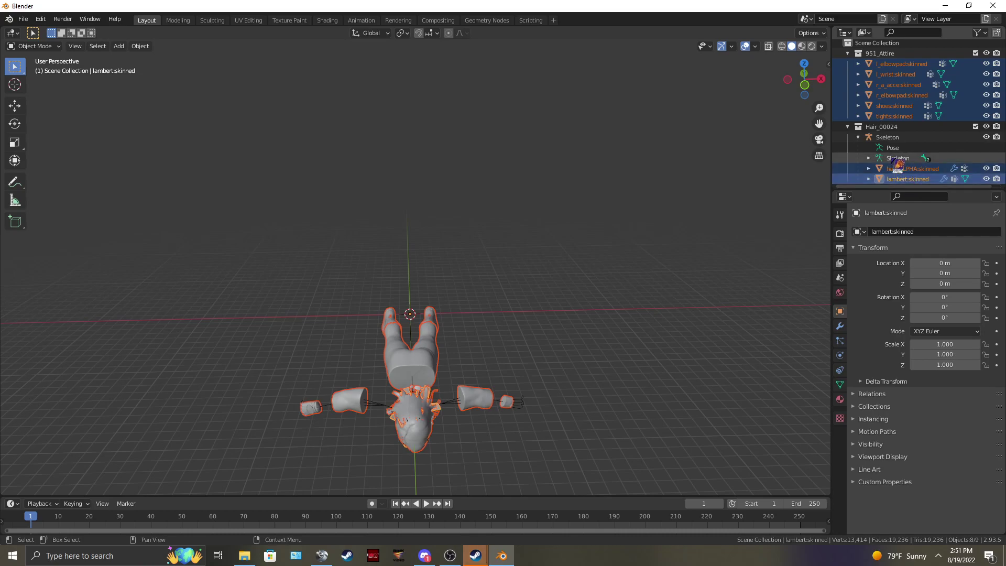
right_click(905, 158)
left_click(954, 107)
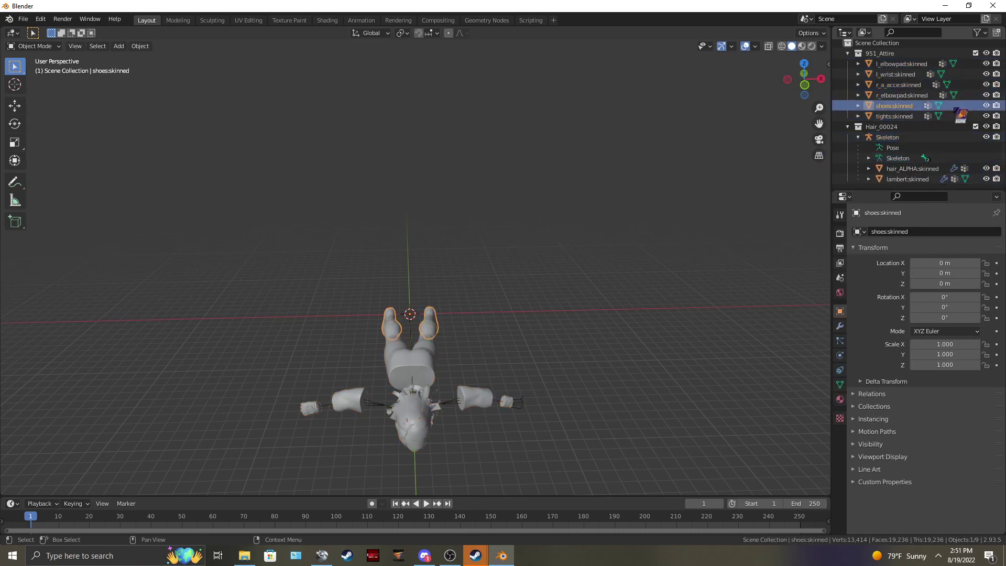
Select all attire and hair meshes with Skeleton as the active object and parent them to it using the Object option.
left_click(901, 63)
left_click(902, 116, "shift")
left_click(912, 170, "ctrl")
left_click(913, 179, "ctrl")
left_click(900, 158, "ctrl")
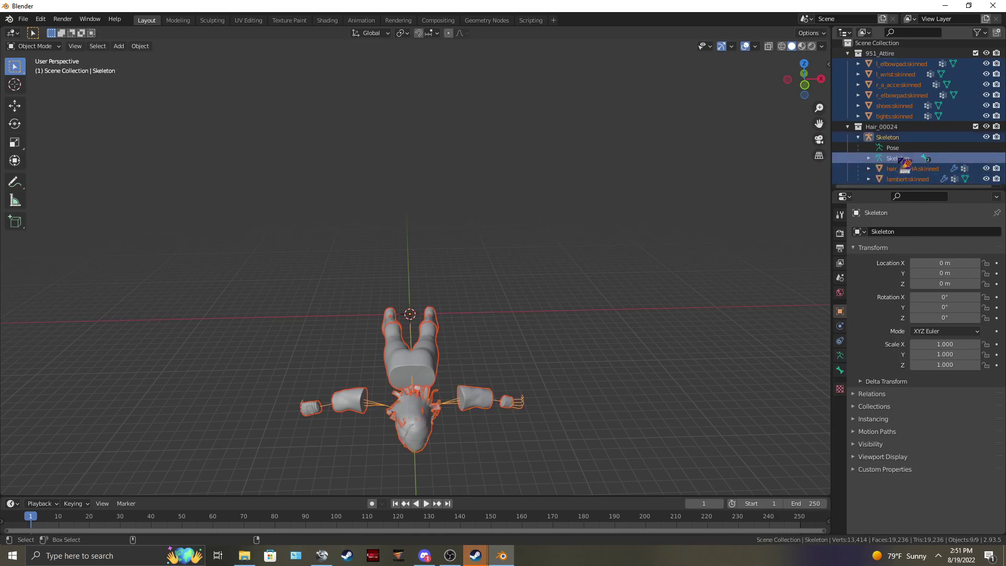
right_click(577, 247)
mouse_move(535, 244)
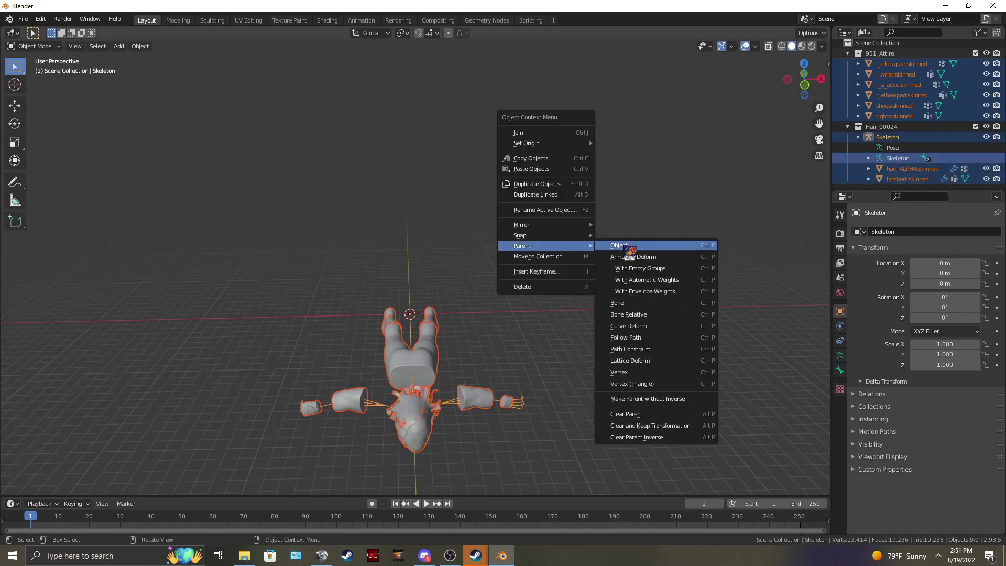
left_click(624, 247)
Move the six attire meshes from the 951_Attire collection into Hair_00024 under Skeleton.
scroll(897, 105, "down", 4)
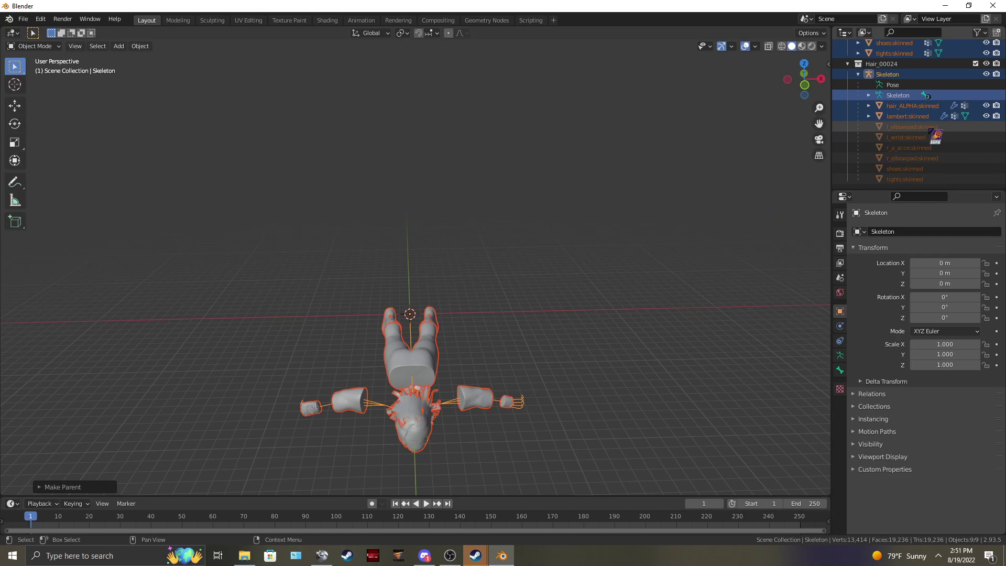
scroll(897, 79, "up", 5)
left_click_drag(897, 79, 901, 166)
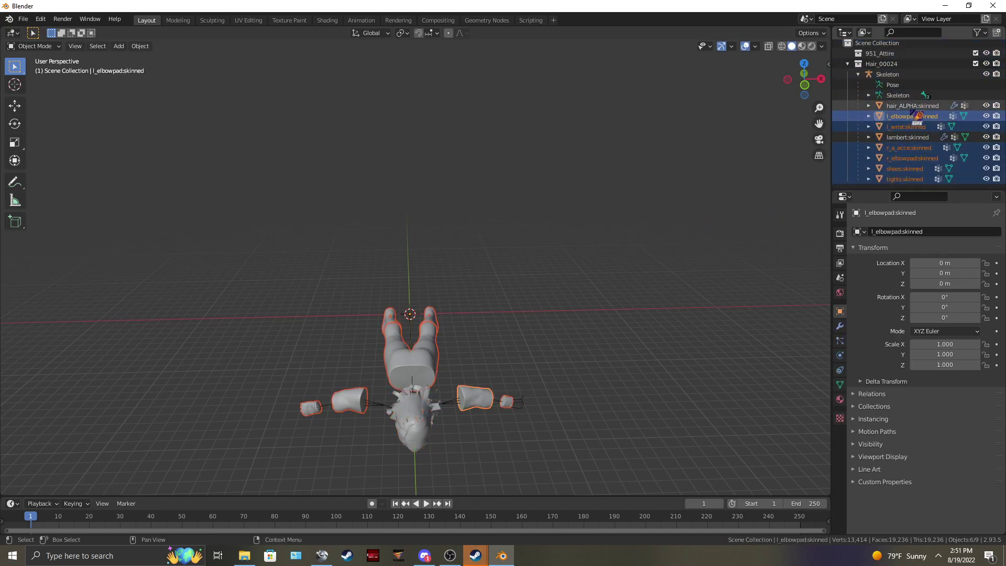
Set the X rotation of the Skeleton armature to -90° and deselect it.
left_click(897, 95)
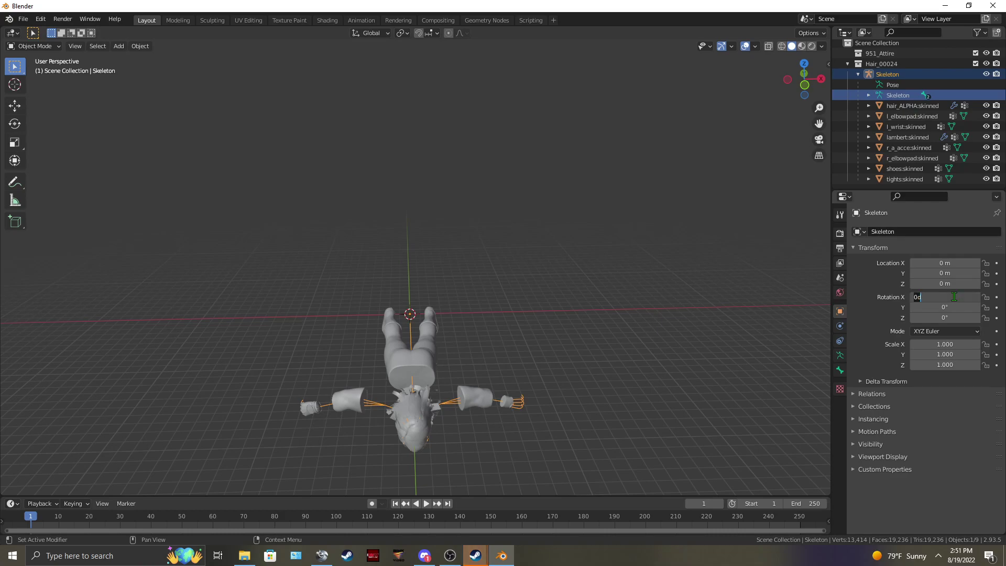
key("Return")
left_click(509, 142)
Examine the combined hair and attire model up close and at full length from slightly different angles.
middle_click_drag(505, 129, 509, 210, "shift")
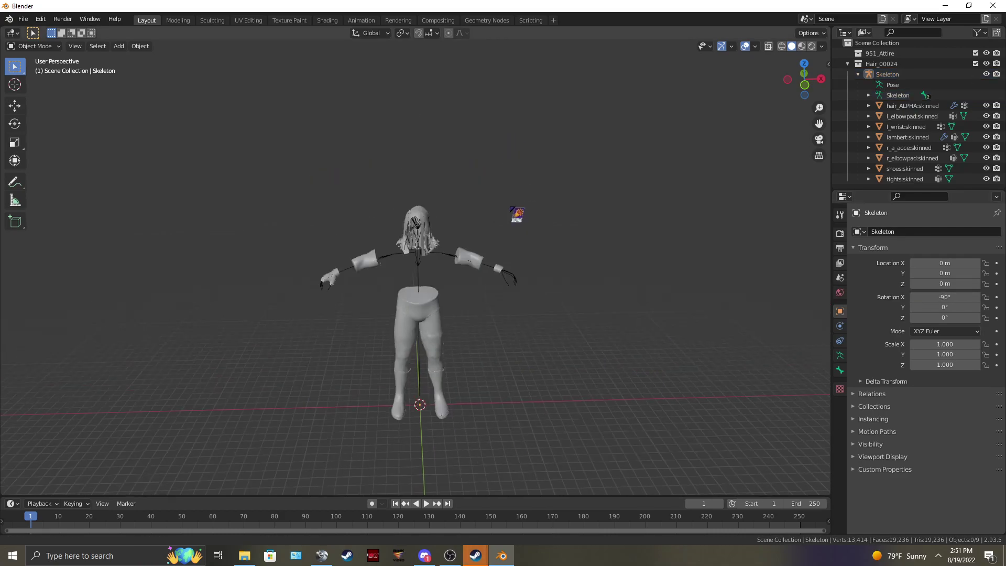
scroll(510, 213, "up", 5)
scroll(511, 215, "down", 3)
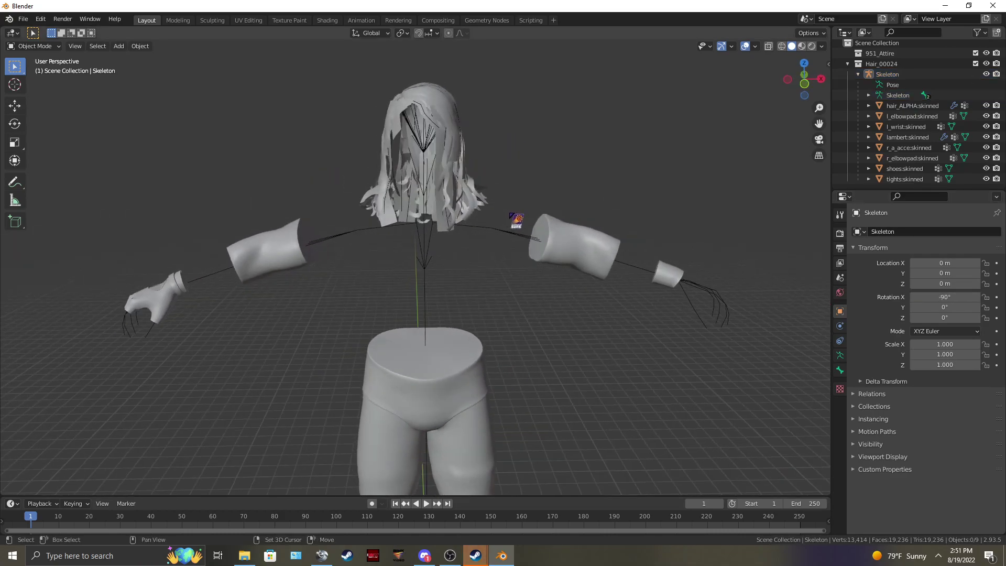
scroll(509, 214, "down", 1)
middle_click_drag(473, 315, 462, 218, "shift")
scroll(470, 211, "down", 1)
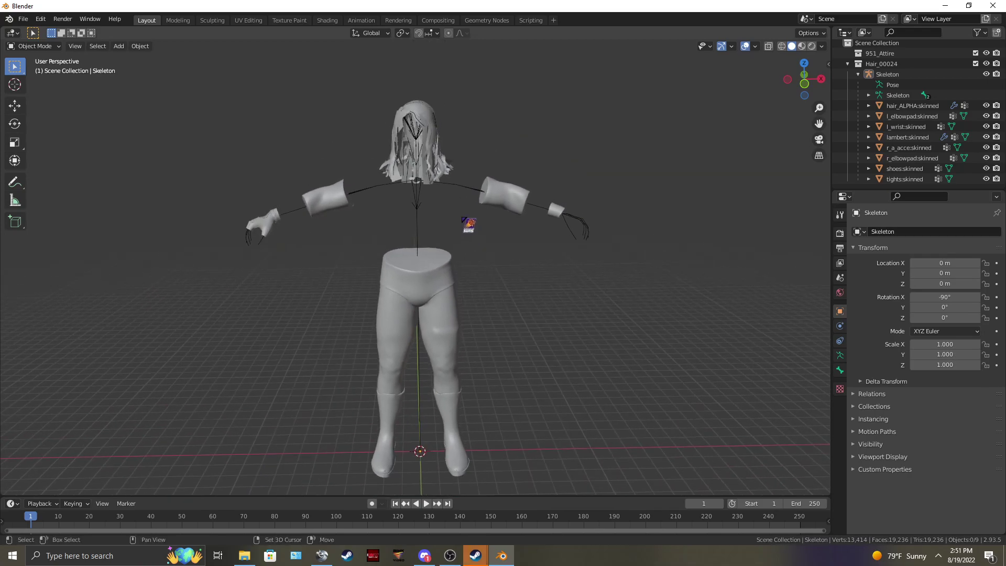
mouse_move(451, 155)
middle_mouse_down()
mouse_move(517, 169)
mouse_move(443, 153)
middle_mouse_up()
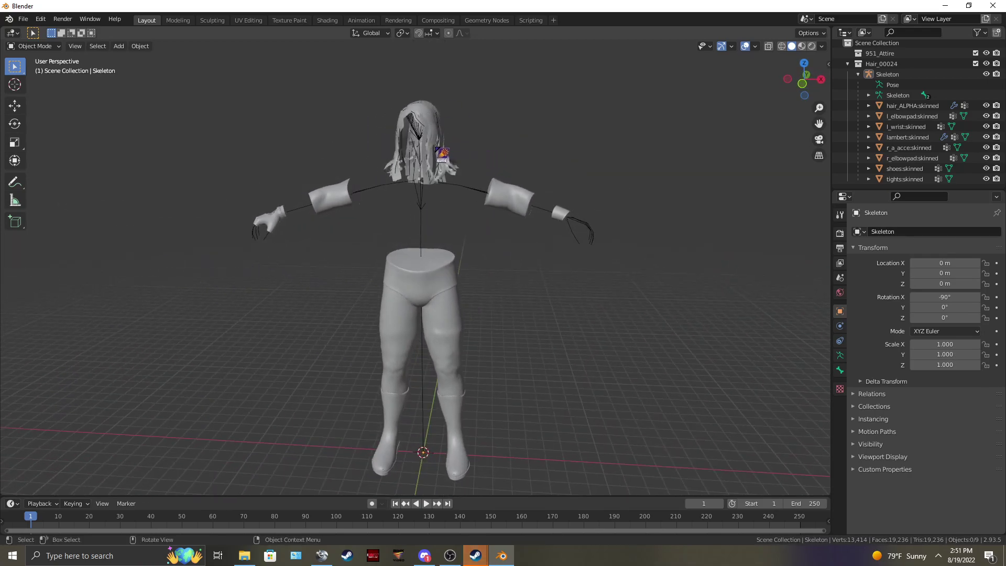
middle_click_drag(647, 172, 663, 172)
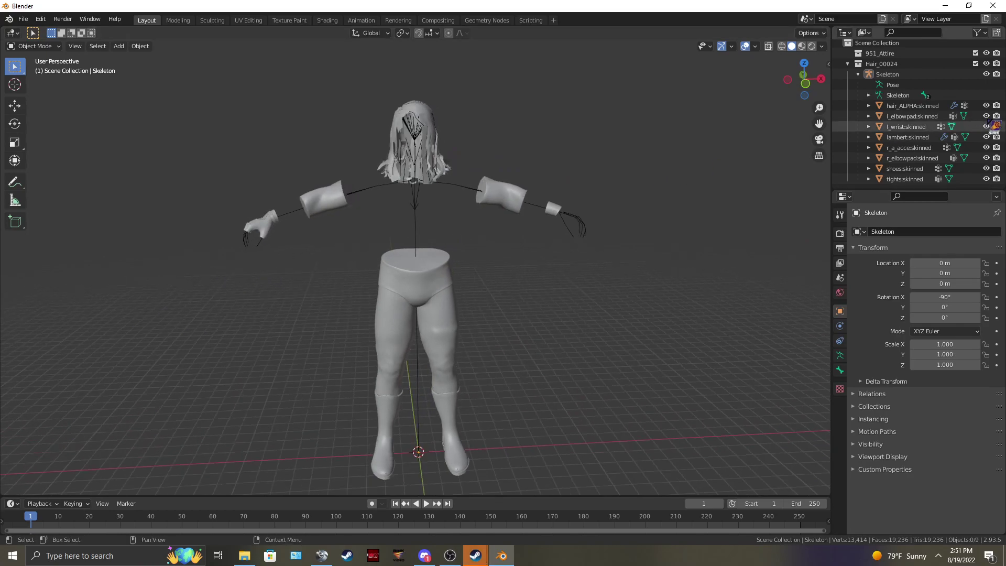
Export the Skeleton armature and all eight hair and attire meshes to the Desktop as untitled.mdl in WWE2K22 MDL format.
left_click(930, 107)
left_click(904, 178, "shift")
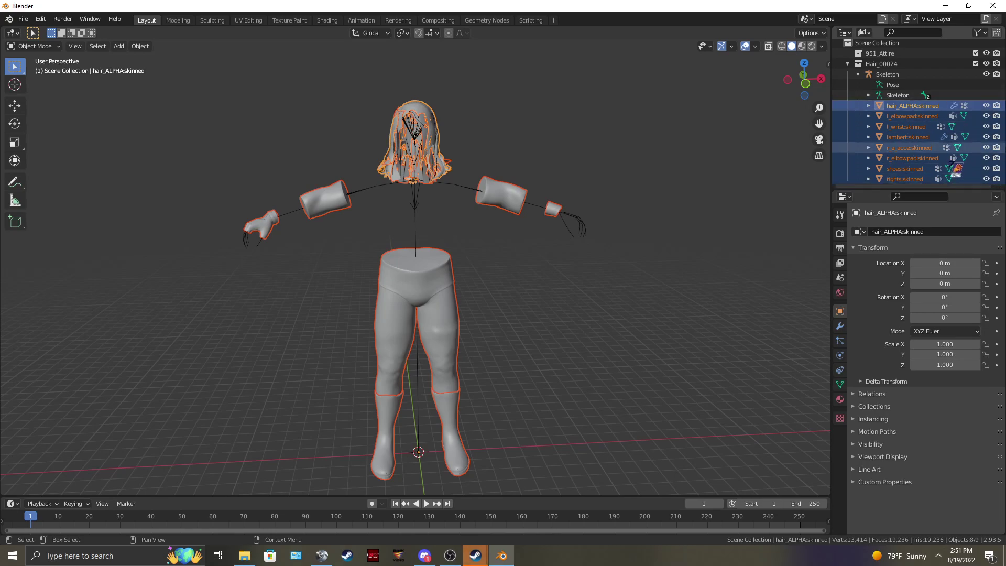
left_click(893, 96, "ctrl")
left_click(28, 20)
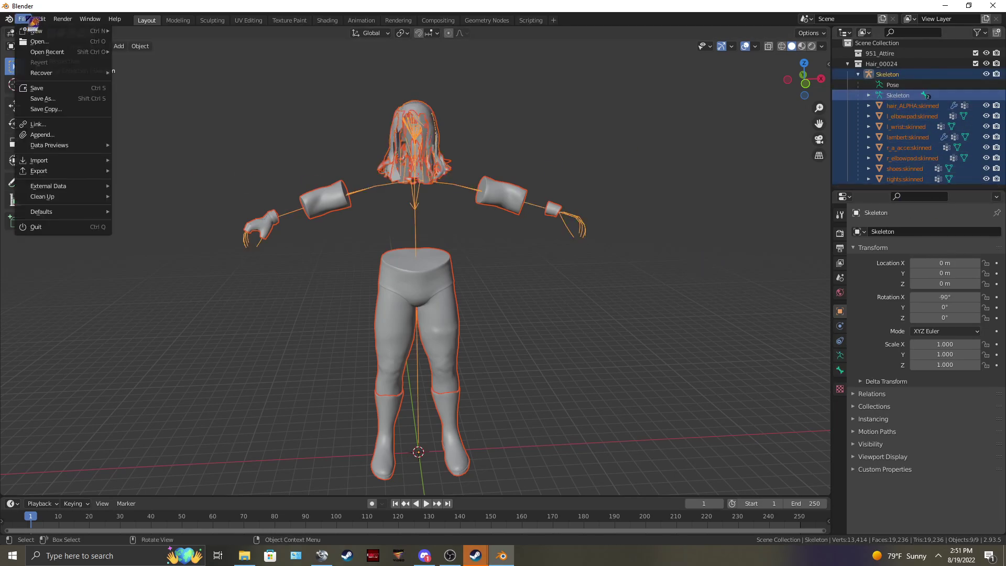
mouse_move(87, 172)
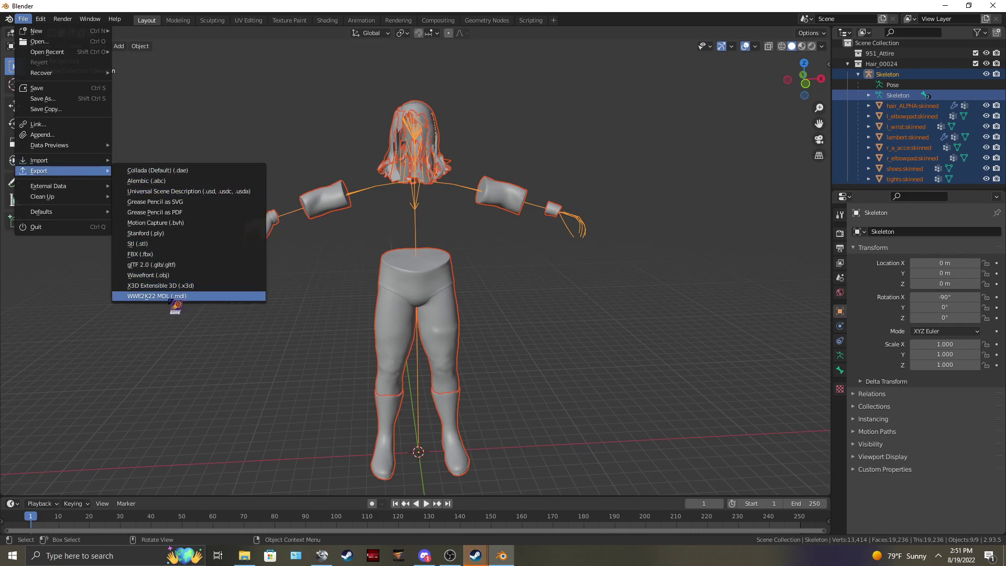
left_click(171, 298)
left_click(256, 220)
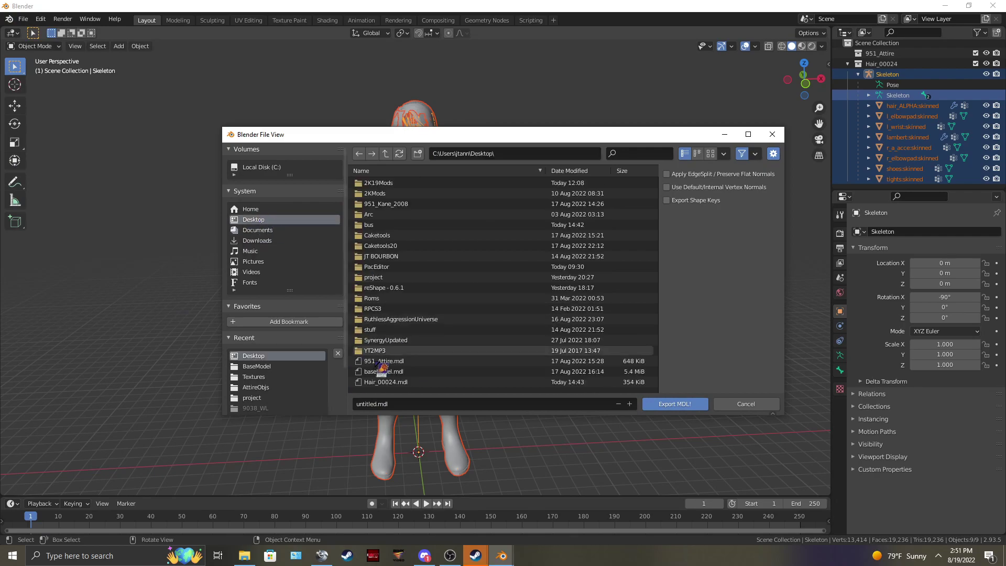
left_click(672, 406)
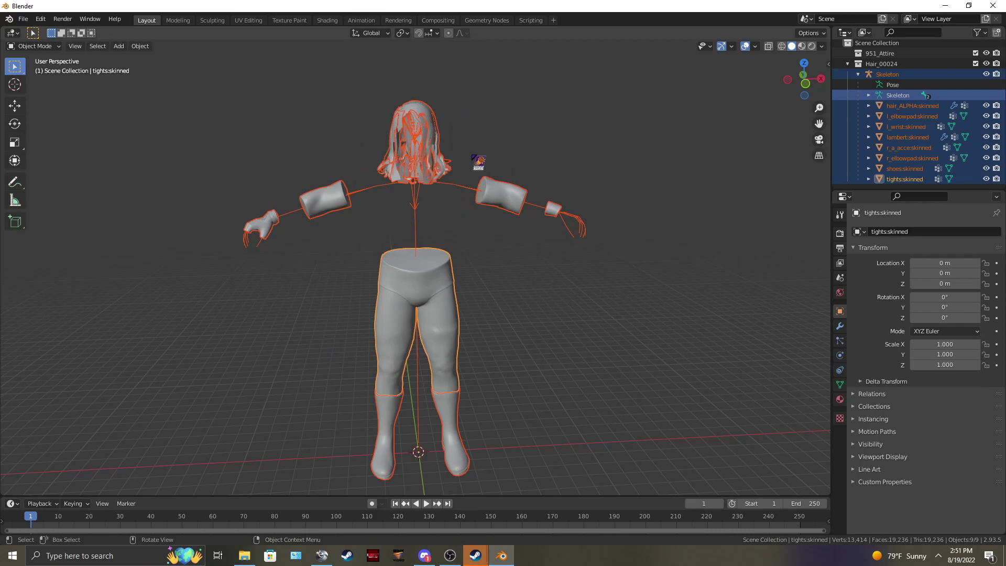
Restart Steam to apply its downloaded client update, and switch back to Blender.
left_click(944, 5)
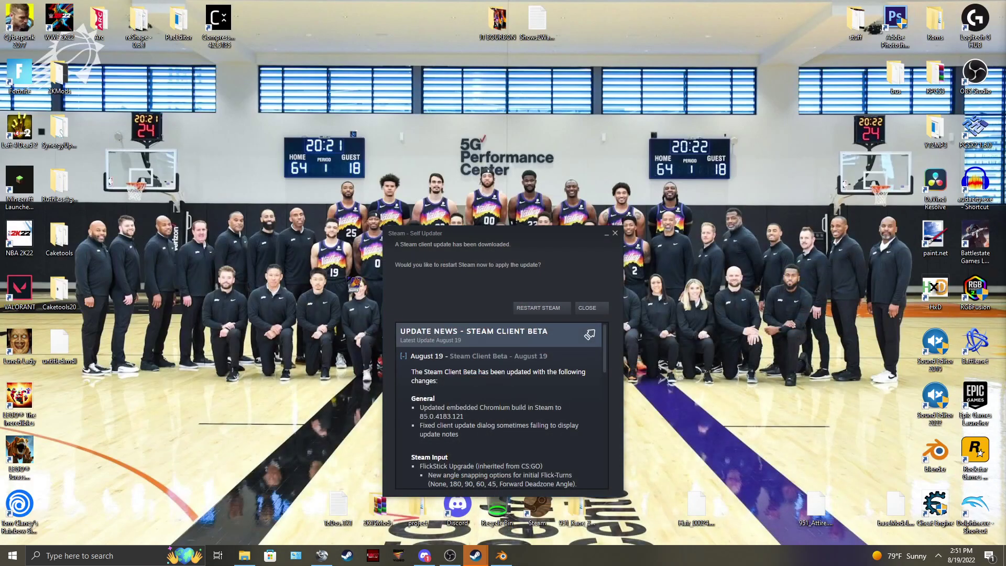
left_click(547, 308)
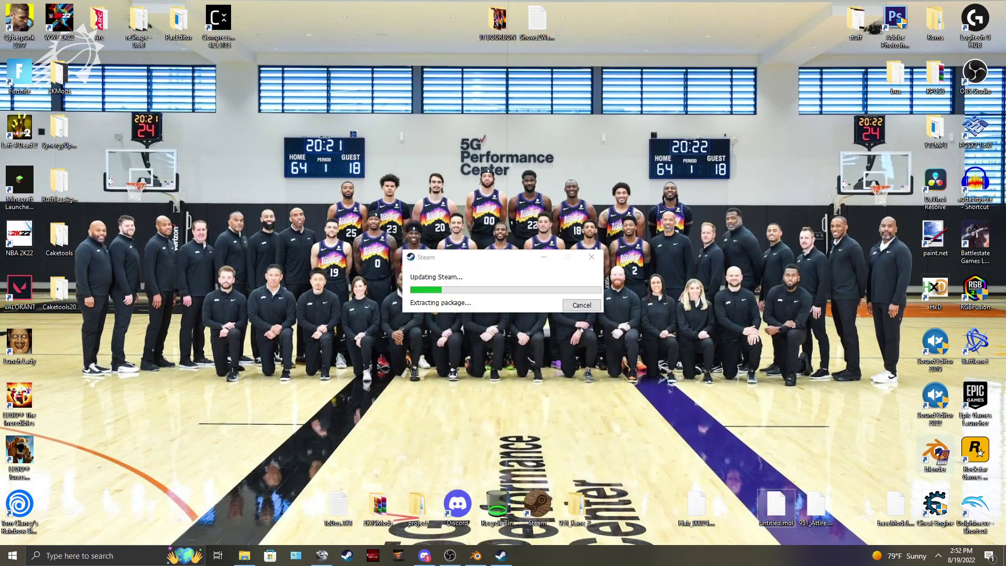
left_click(476, 555)
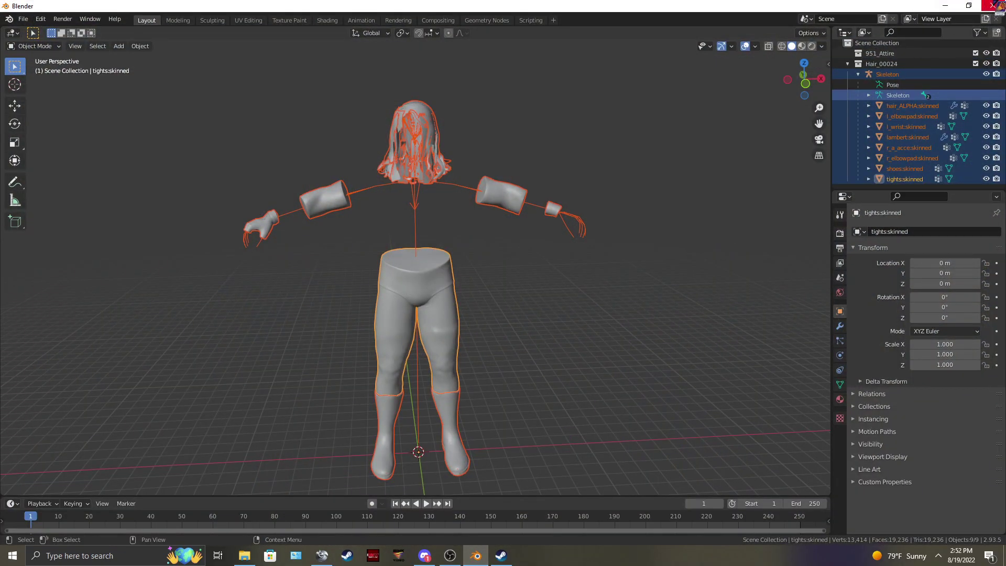
Close and reopen Blender for a fresh scene, and delete the default collection with its camera, cube and light.
left_click(994, 6)
left_click(523, 296)
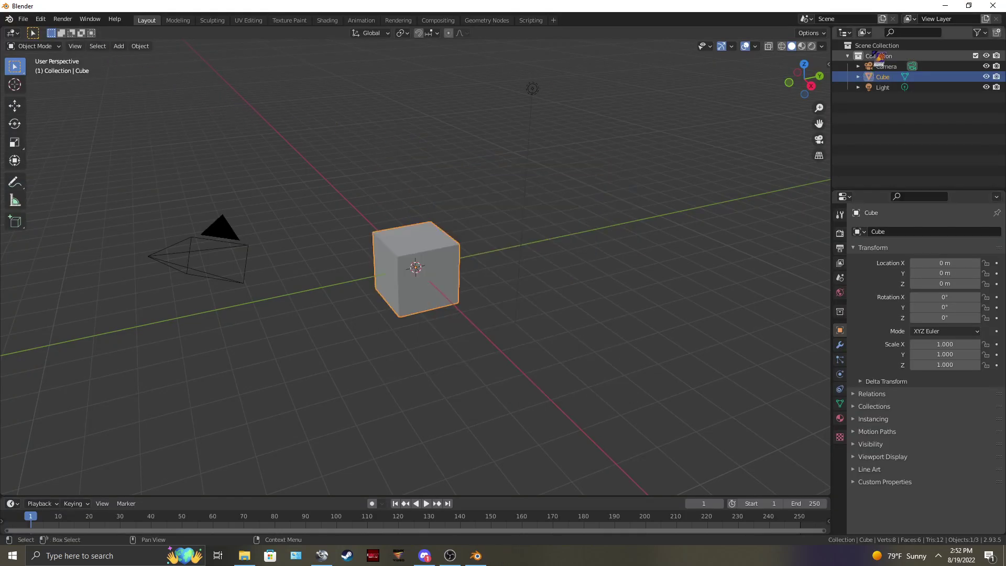
right_click(891, 56)
left_click(807, 112)
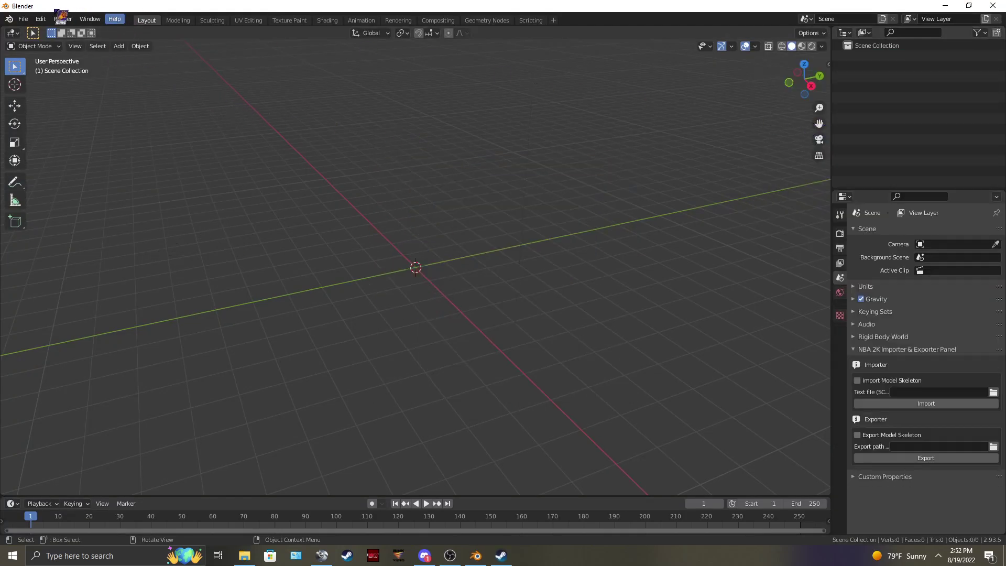
Import untitled.mdl from the Desktop as a WWE2K22 MDL and check the combined hair and attire model.
left_click(22, 19)
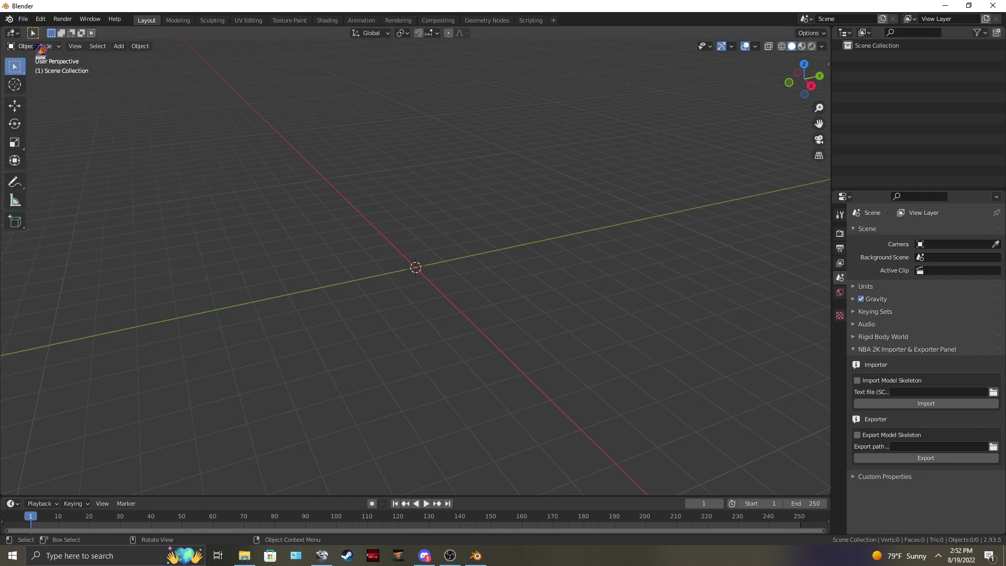
left_click(22, 20)
mouse_move(58, 160)
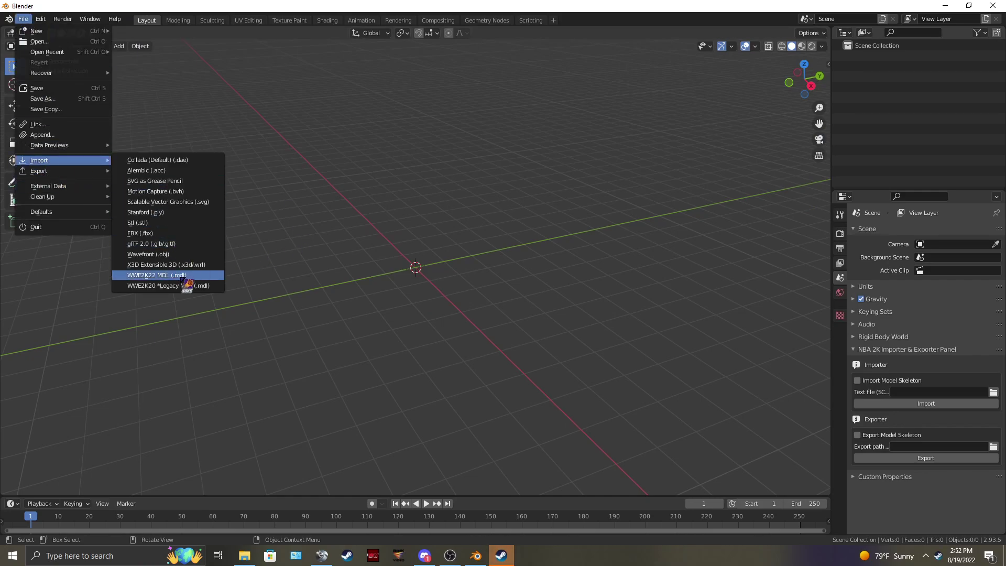
left_click(183, 276)
left_click(253, 220)
scroll(442, 361, "down", 1)
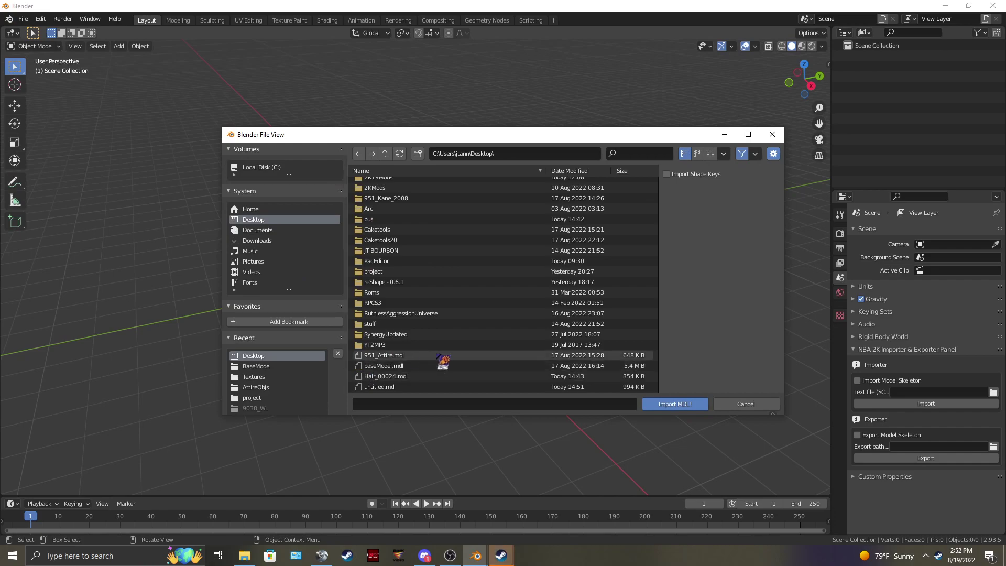
left_click(404, 386)
left_click(665, 405)
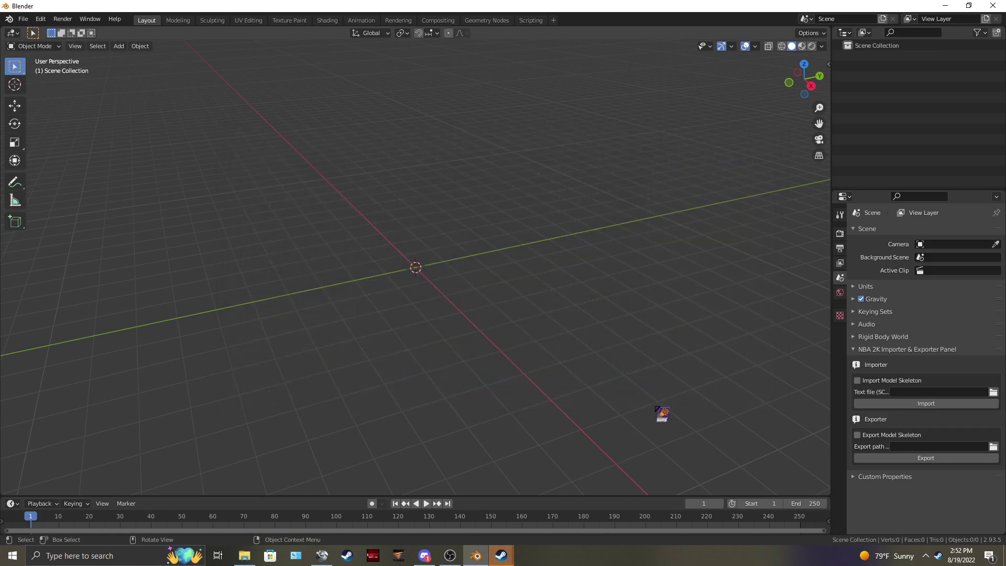
mouse_move(606, 250)
middle_mouse_down()
mouse_move(698, 238)
mouse_move(718, 215)
mouse_move(685, 194)
mouse_move(479, 253)
mouse_move(460, 263)
mouse_move(487, 292)
mouse_move(478, 323)
mouse_move(473, 285)
mouse_move(489, 247)
mouse_move(525, 241)
mouse_move(470, 271)
mouse_move(480, 291)
mouse_move(467, 347)
mouse_move(468, 283)
mouse_move(449, 281)
mouse_move(460, 294)
mouse_move(435, 257)
mouse_move(456, 256)
mouse_move(433, 252)
mouse_move(439, 268)
mouse_move(456, 269)
middle_mouse_up()
scroll(435, 257, "down", 1)
left_click(361, 108)
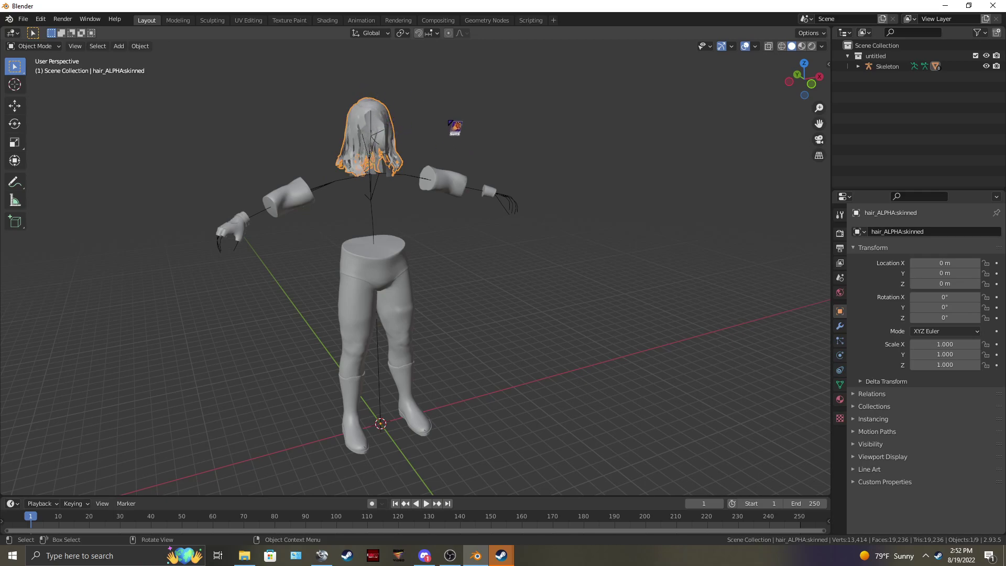
middle_click_drag(395, 163, 357, 158)
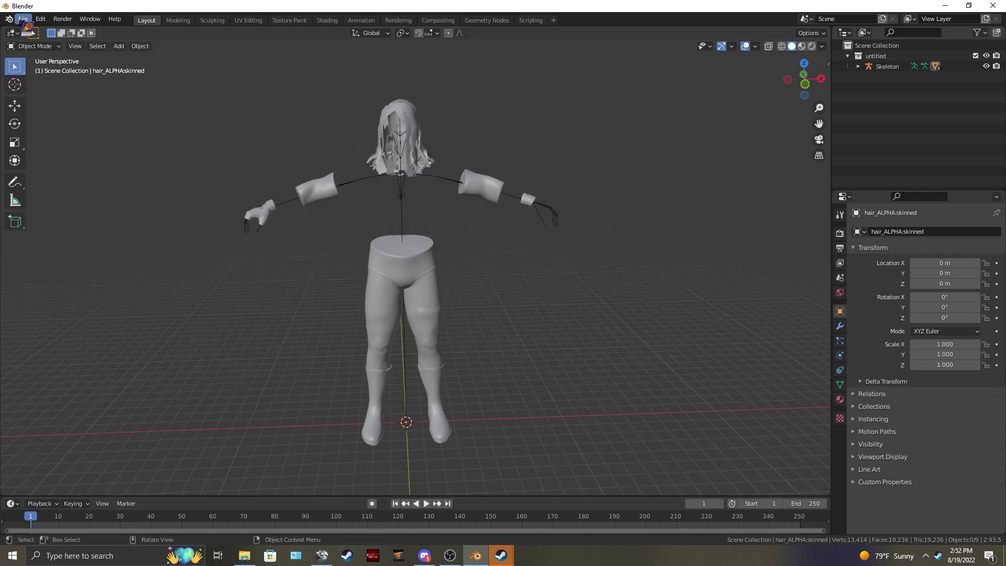
Import Hair_00024.mdl from the Desktop as a WWE2K22 MDL into the same scene.
left_click(23, 20)
mouse_move(58, 160)
left_click(194, 272)
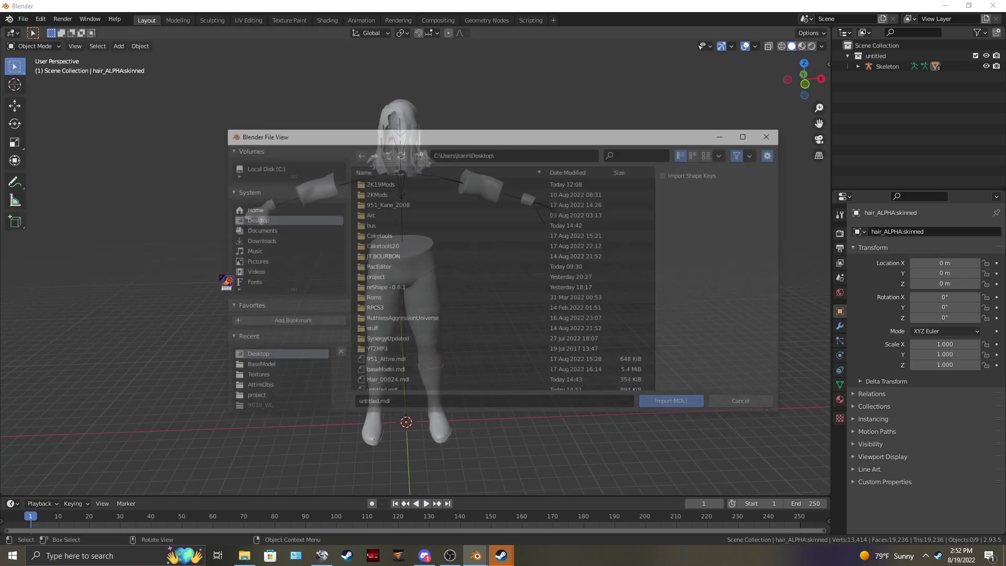
scroll(479, 360, "down", 1)
left_click(421, 377)
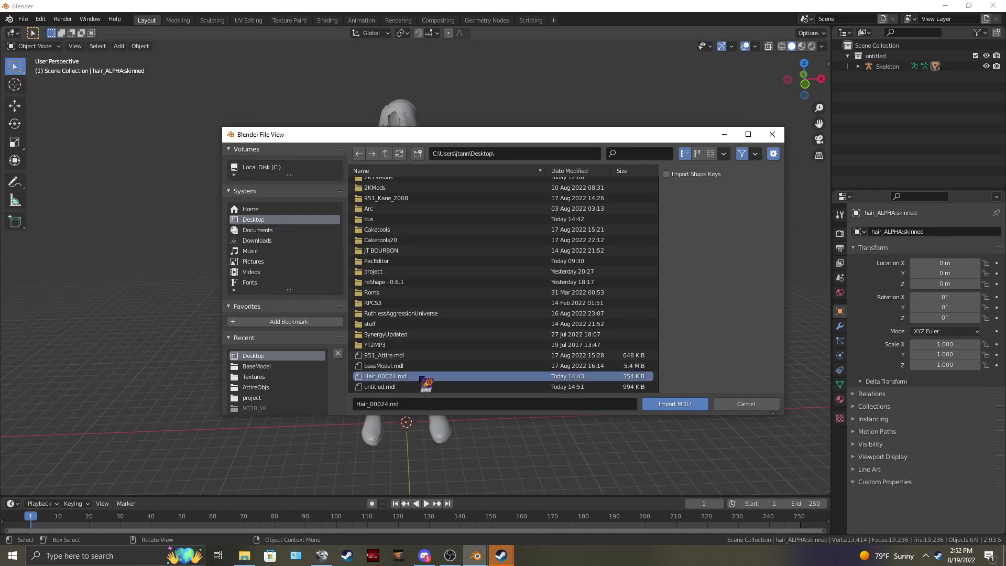
left_click(675, 406)
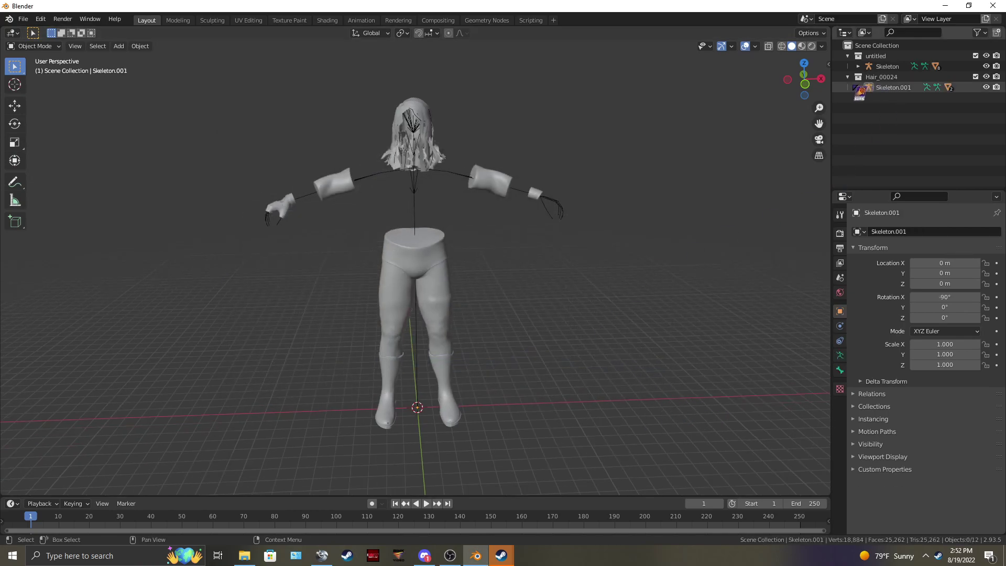
Clear the parent of hair:skinned and lambert1:skinned to detach them from Skeleton.001 in Hair_00024.
left_click(858, 87)
left_click(903, 119)
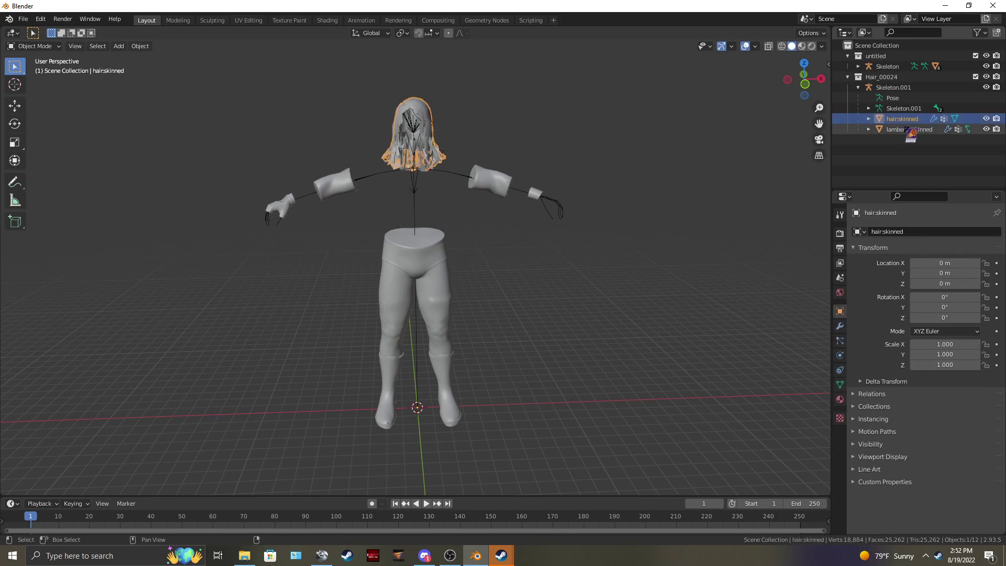
left_click(903, 108, "ctrl")
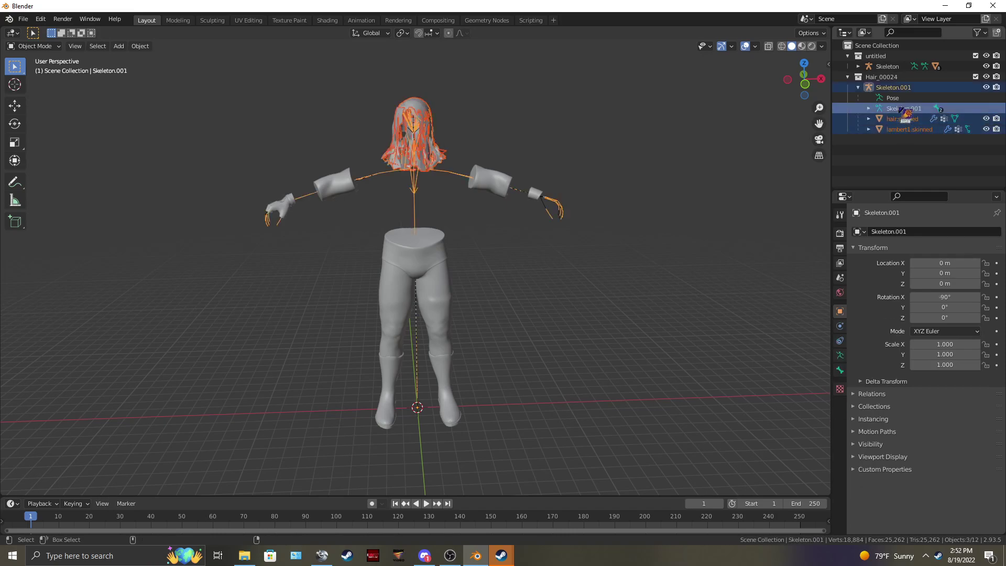
right_click(575, 208)
mouse_move(543, 322)
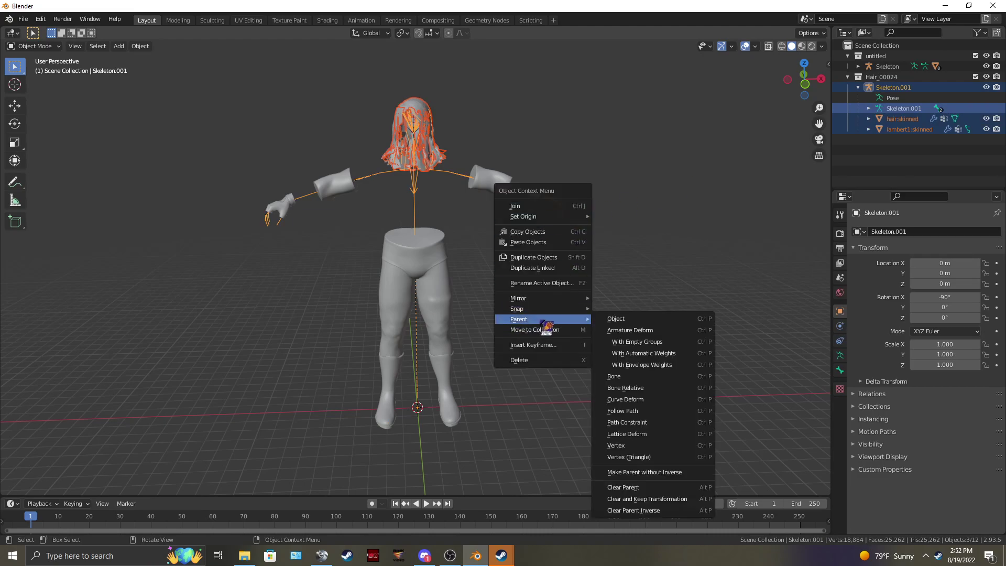
left_click(635, 488)
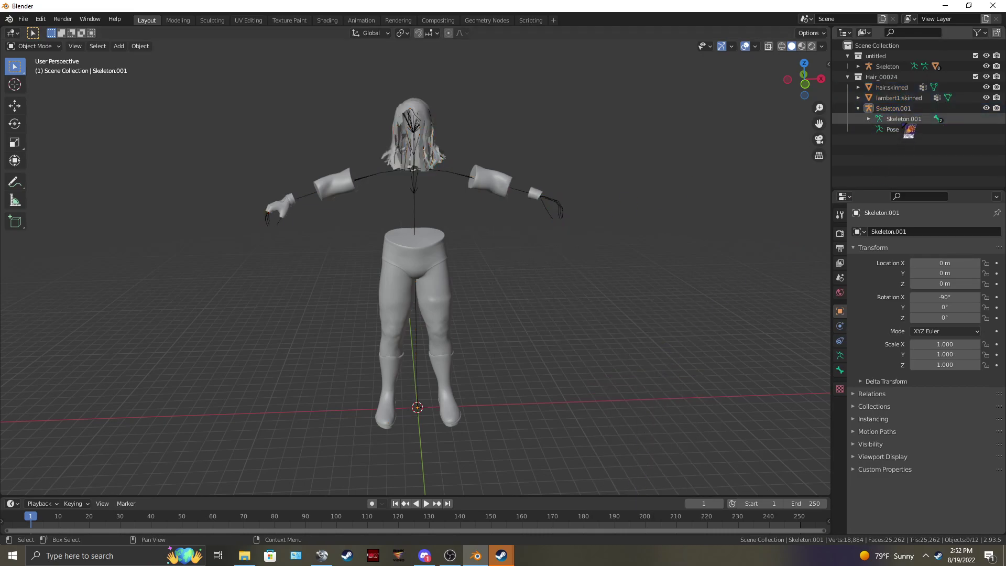
Delete the hair:skinned and lambert1:skinned meshes, and rename the Hair_00024 armature object and its data to Skeleton.
right_click(619, 190)
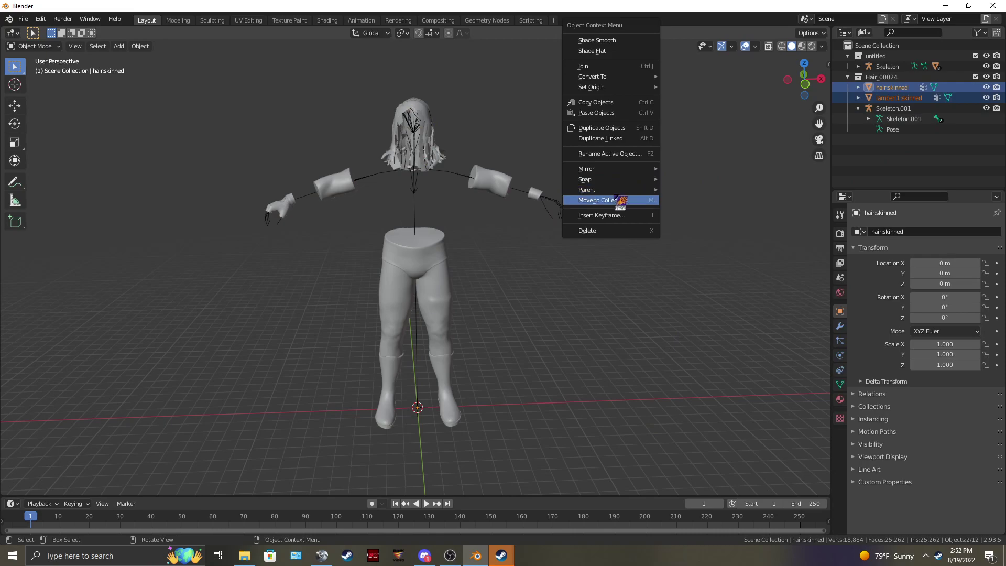
left_click(612, 231)
left_click(893, 89)
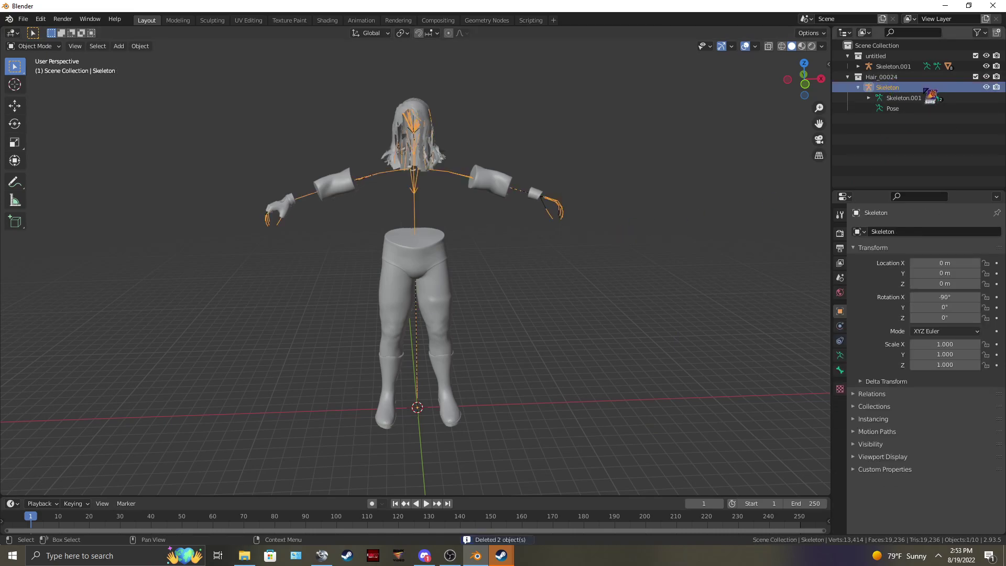
double_click(928, 97)
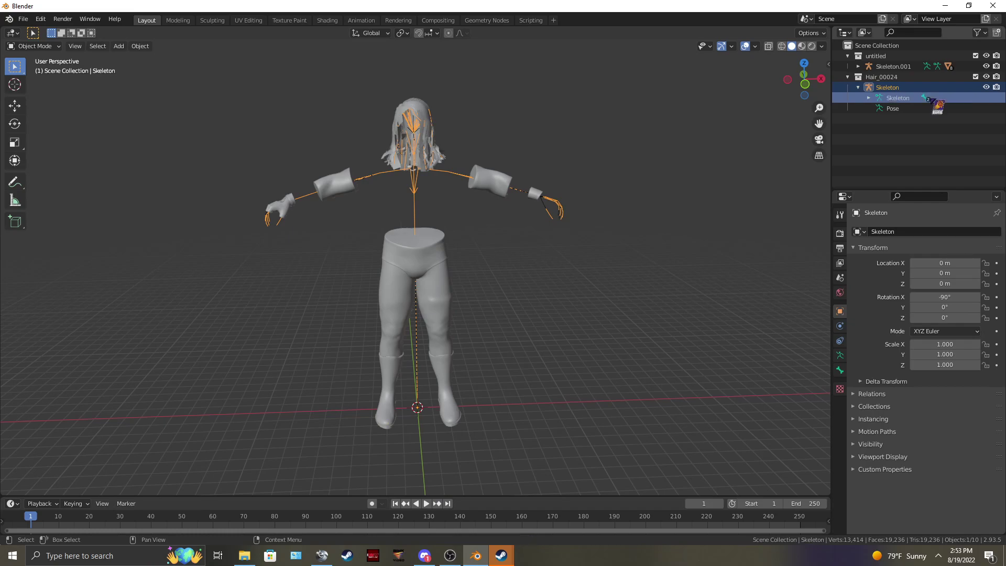
Clear the parent of all eight hair and attire meshes under Skeleton.001 in the untitled collection.
left_click(858, 66)
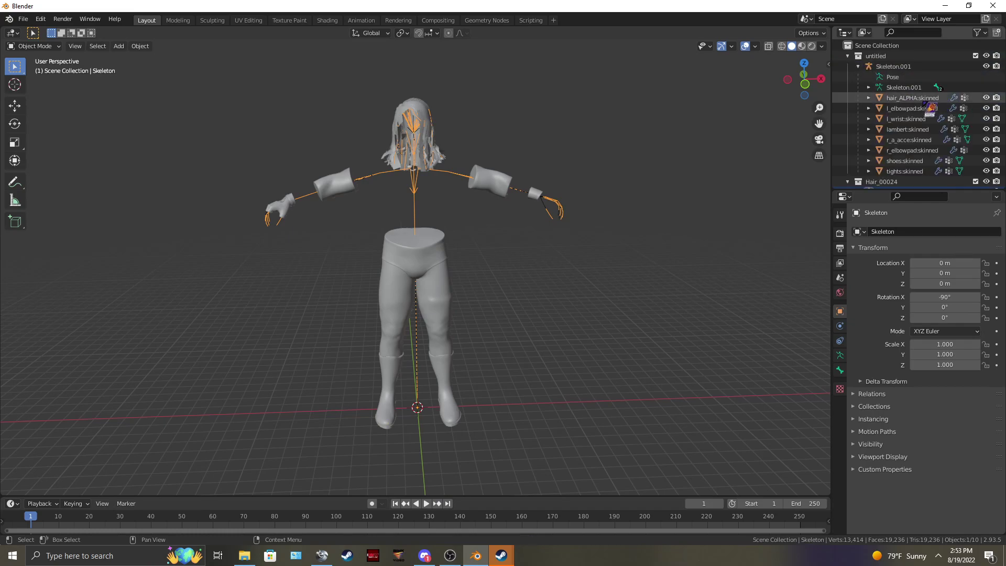
left_click_drag(927, 105, 917, 123)
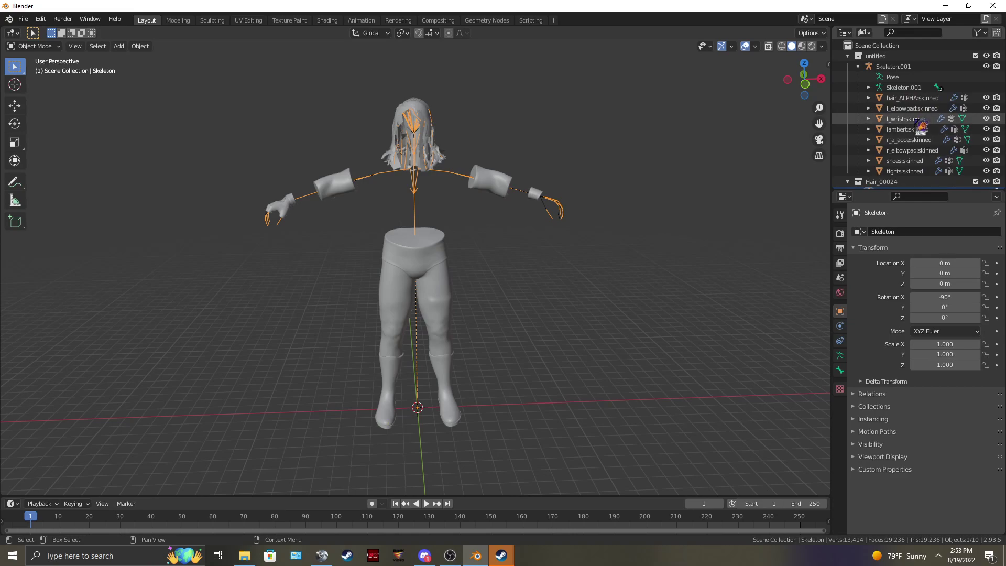
left_click(906, 99)
left_click(907, 171, "shift")
left_click(888, 89, "ctrl")
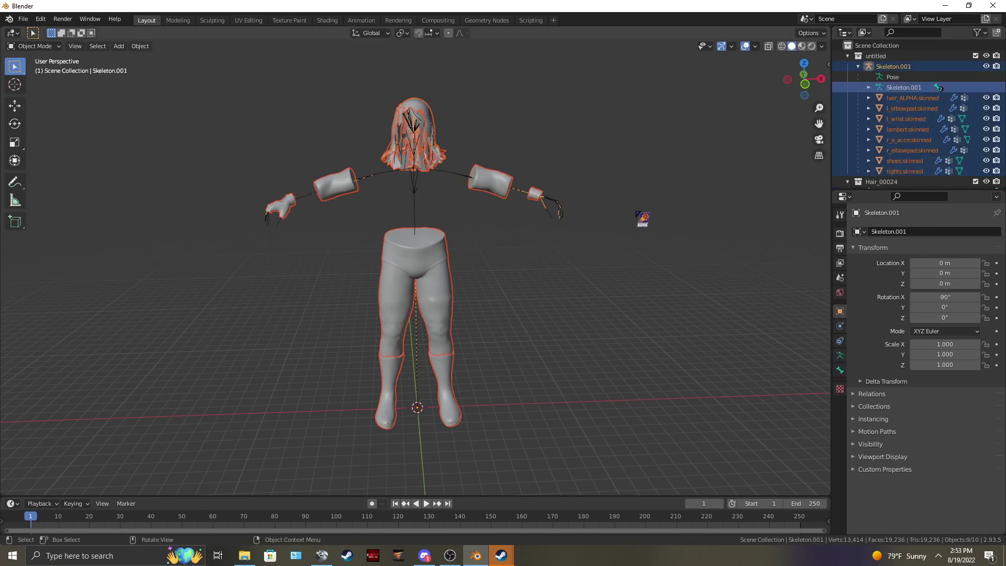
right_click(635, 212)
mouse_move(602, 170)
left_click(712, 337)
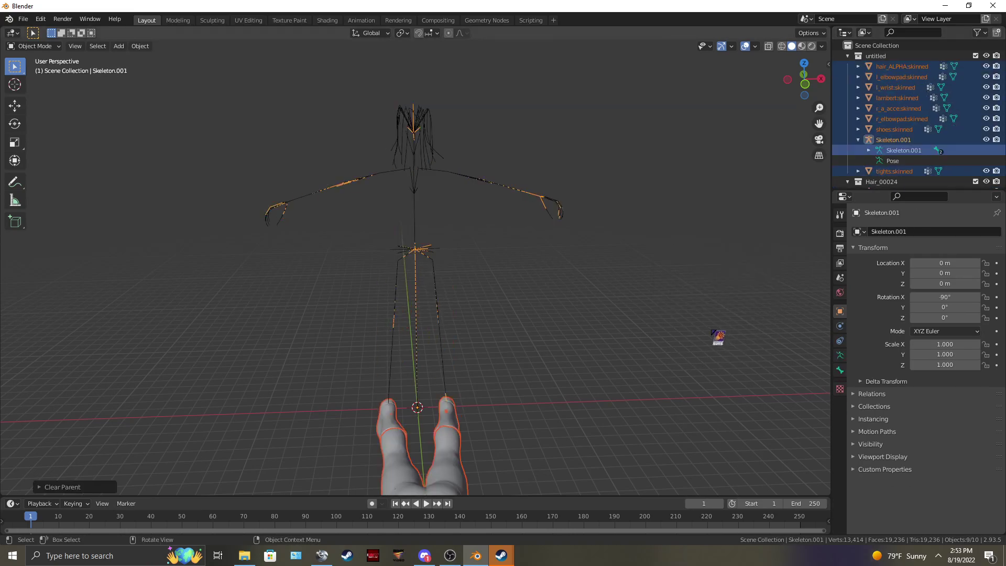
left_click(739, 193)
Delete the Skeleton.001 armature and its hierarchy from the untitled collection.
scroll(905, 137, "down", 2)
right_click(900, 108)
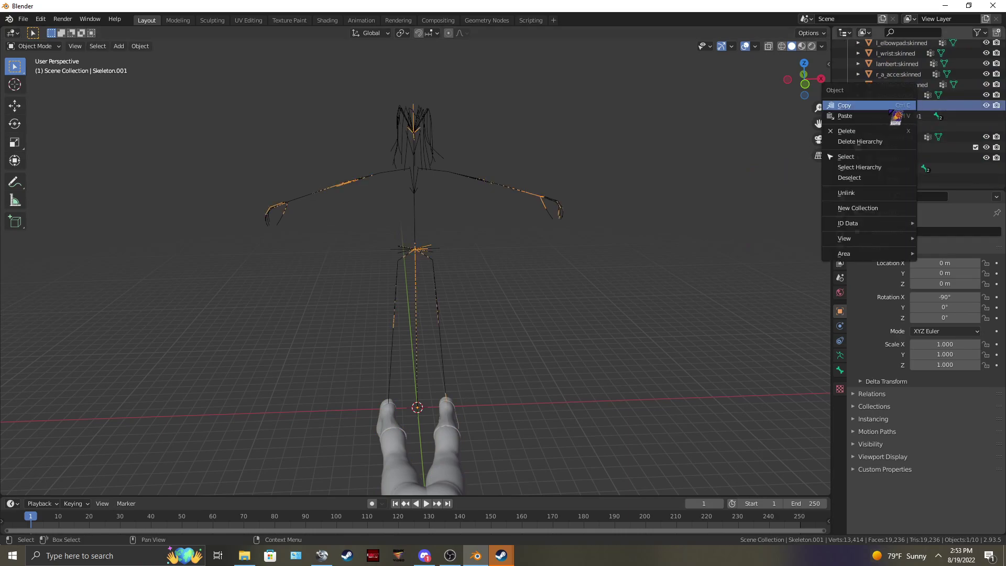
left_click(859, 142)
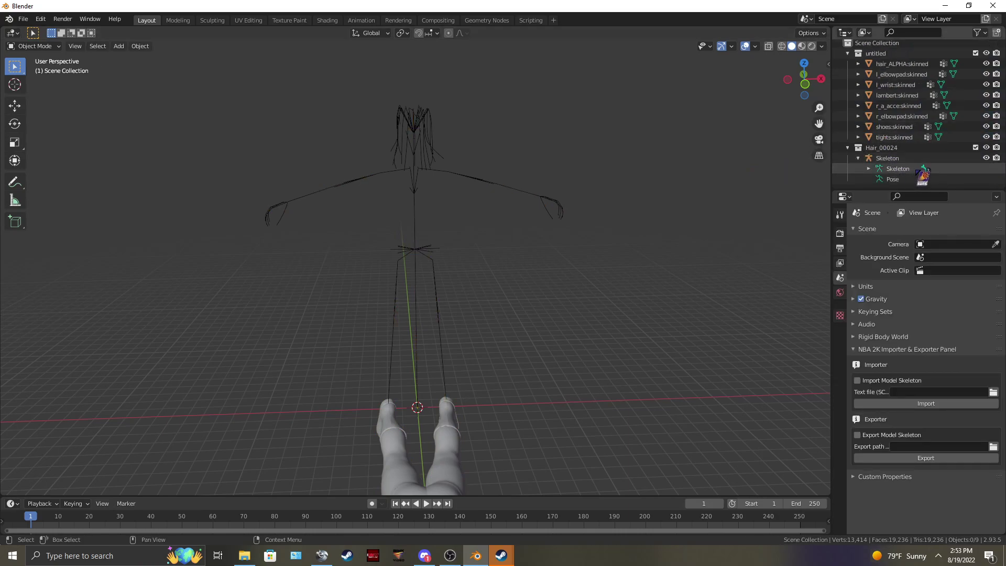
scroll(901, 77, "up", 2)
Set the X rotation of the Skeleton armature in Hair_00024 to 0°.
left_click(893, 159)
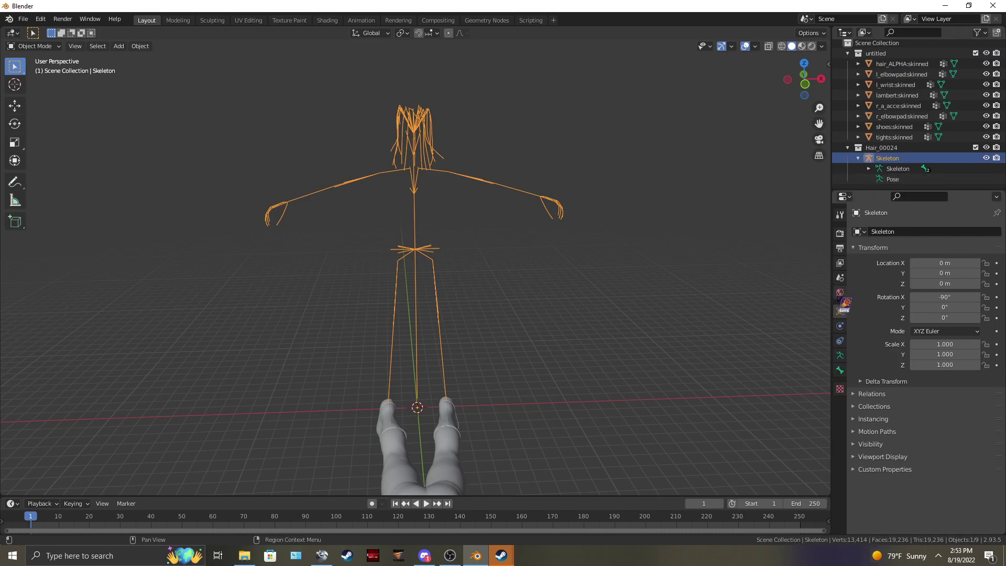
type("0")
key("Return")
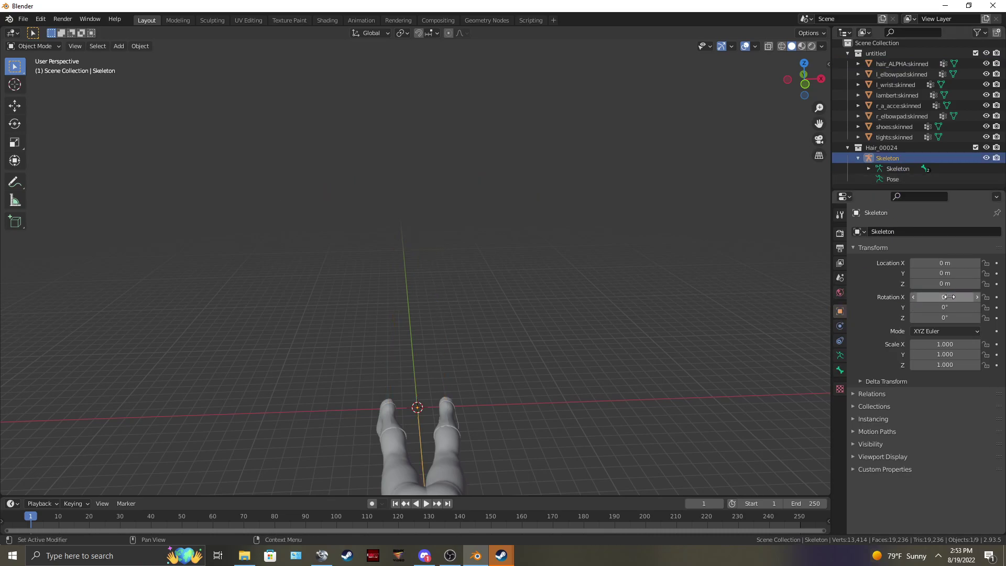
Parent all eight hair and attire meshes in the untitled collection to the Skeleton armature with the Object option.
left_click(880, 64)
left_click(893, 138, "shift")
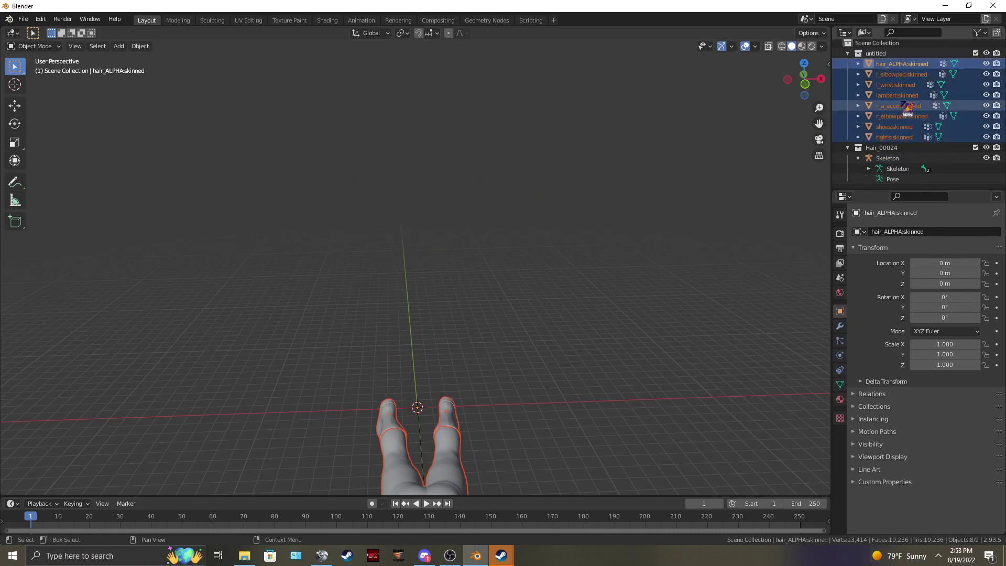
left_click(887, 158, "ctrl")
right_click(599, 312)
mouse_move(617, 295)
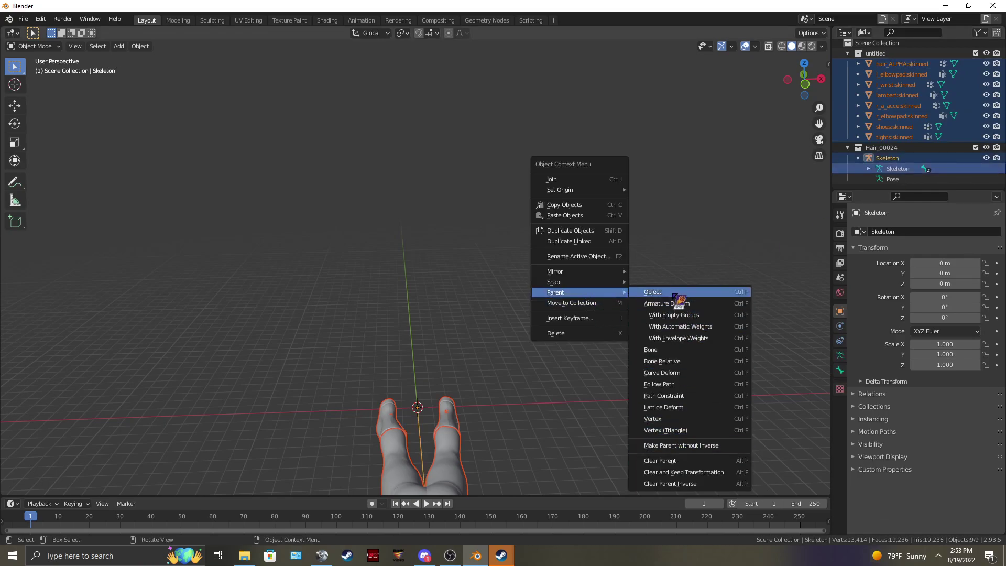
left_click(653, 292)
Move all eight skinned meshes from the untitled collection into the Hair_00024 collection under Skeleton.
left_click(901, 64)
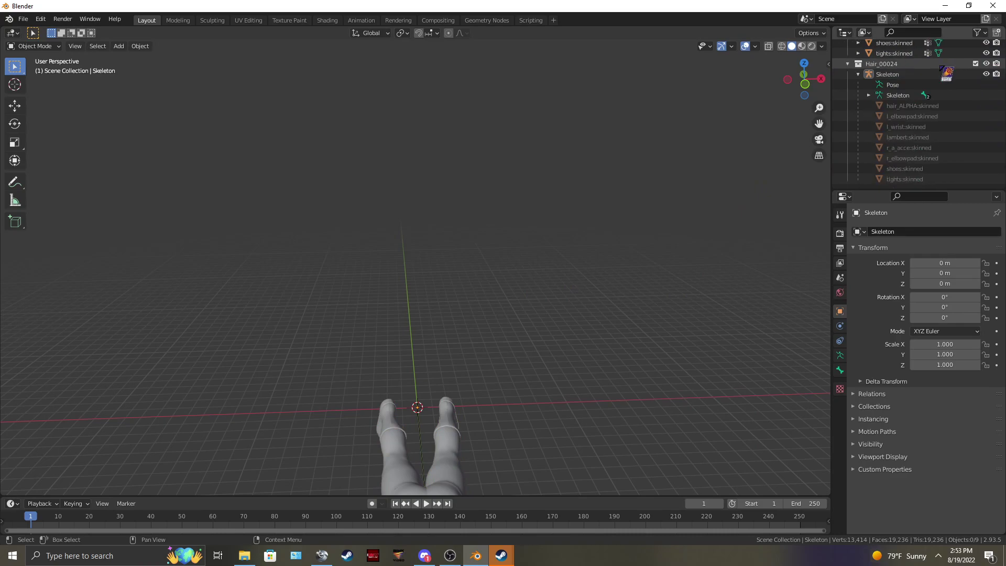
left_click(897, 142, "shift")
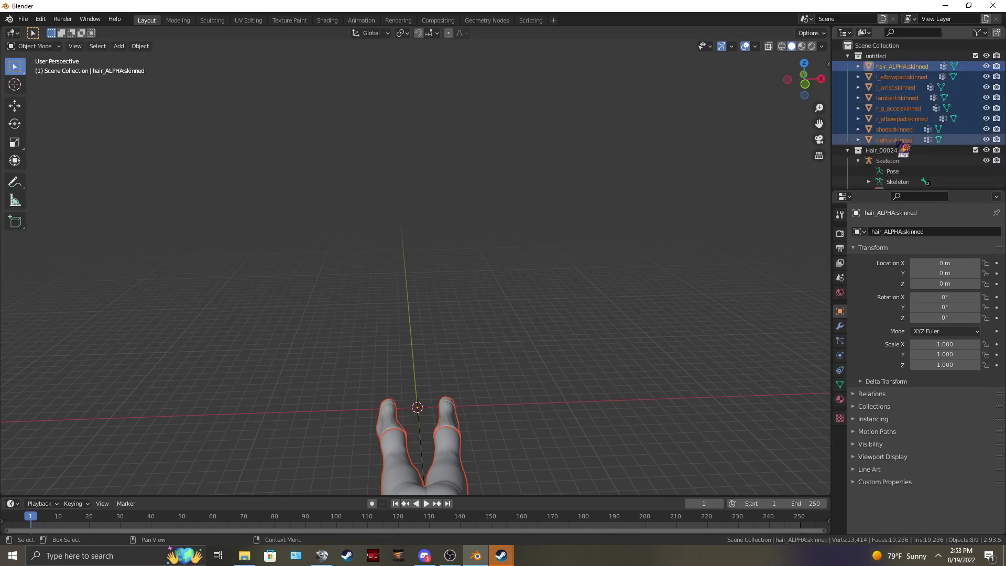
scroll(898, 131, "down", 5)
scroll(902, 53, "up", 2)
scroll(907, 124, "down", 2)
left_click_drag(908, 64, 904, 157)
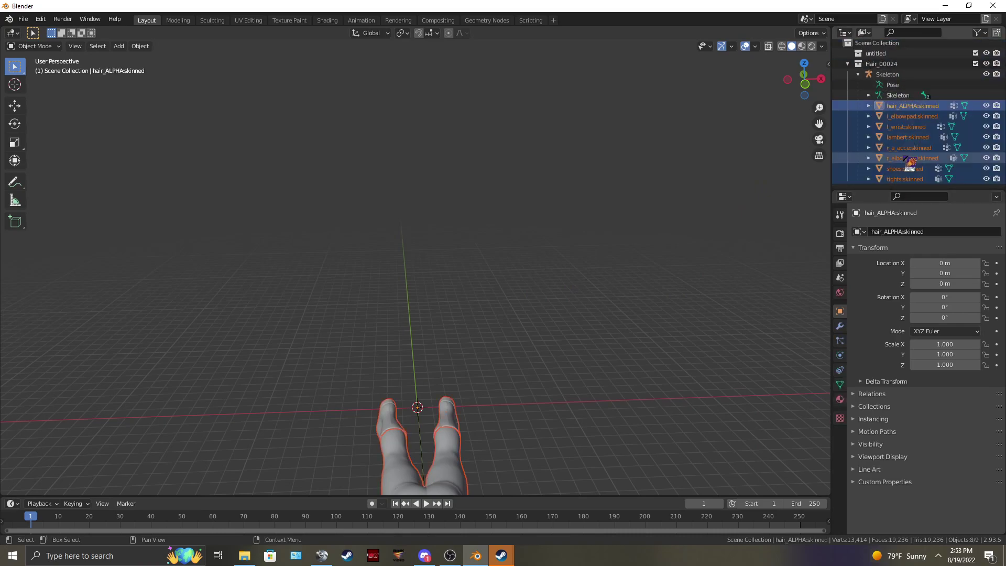
Set the X rotation of the Skeleton armature to -90°.
left_click(897, 95)
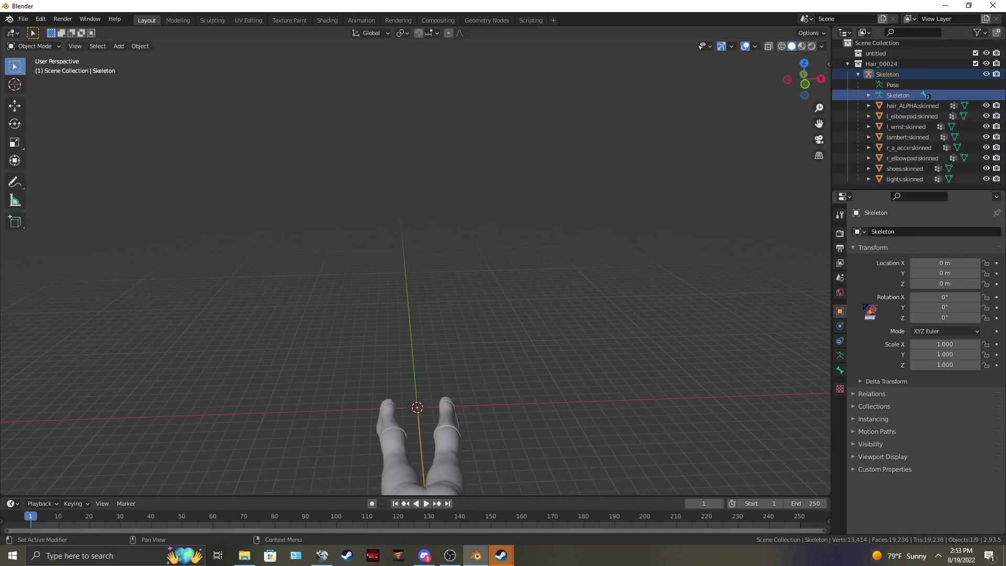
left_click(958, 297)
type("-90")
key("Return")
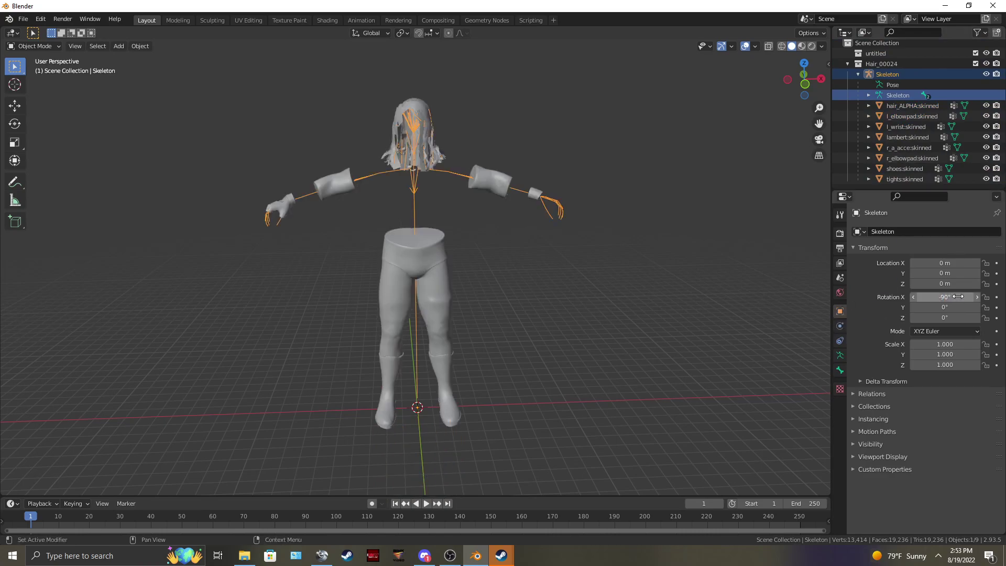
left_click(576, 149)
Export the Skeleton armature and its eight meshes to the Desktop as the WWE2K22 MDL file NEWHAIR.mdl.
left_click(903, 108)
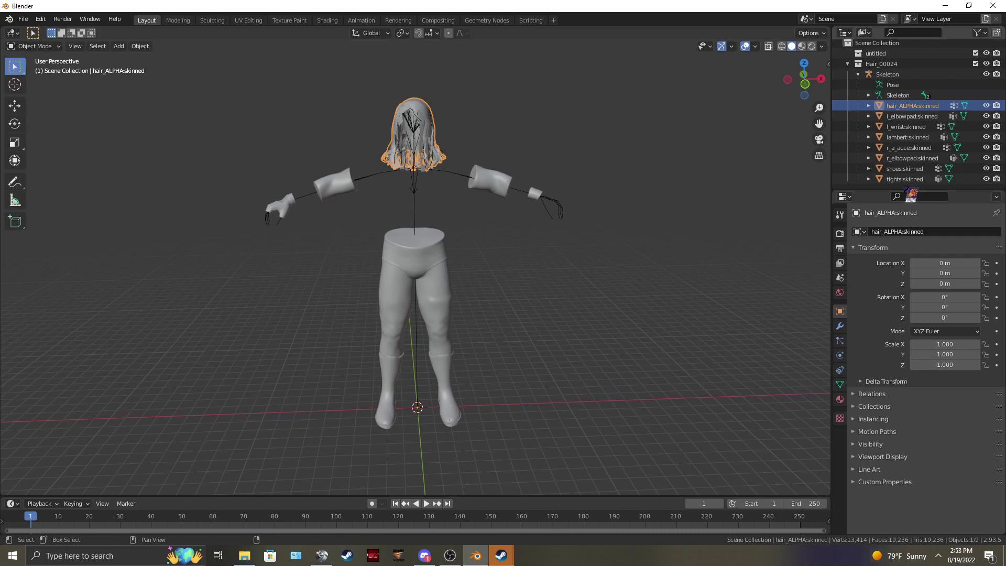
left_click(904, 181, "shift")
left_click(895, 95, "ctrl")
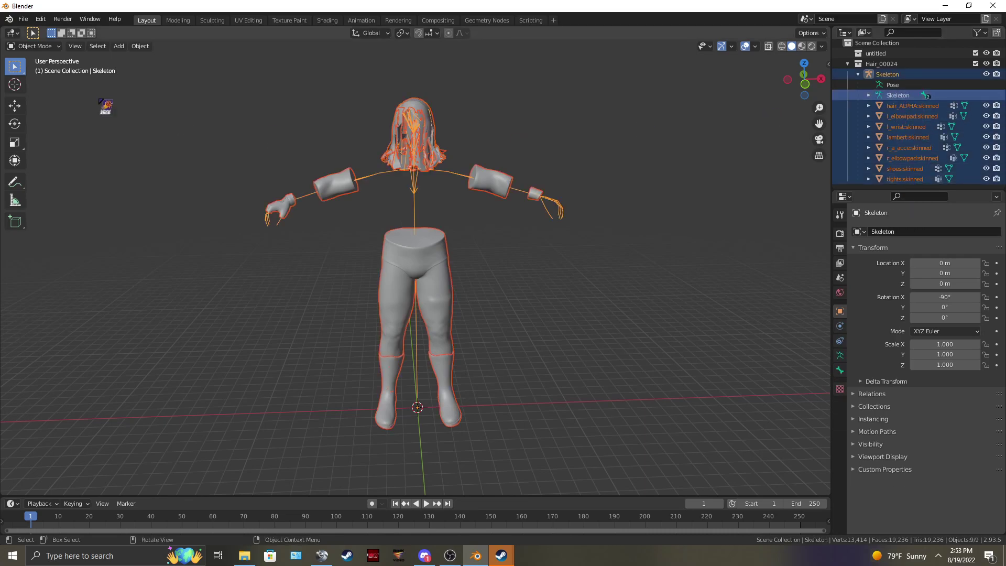
left_click(23, 18)
mouse_move(83, 171)
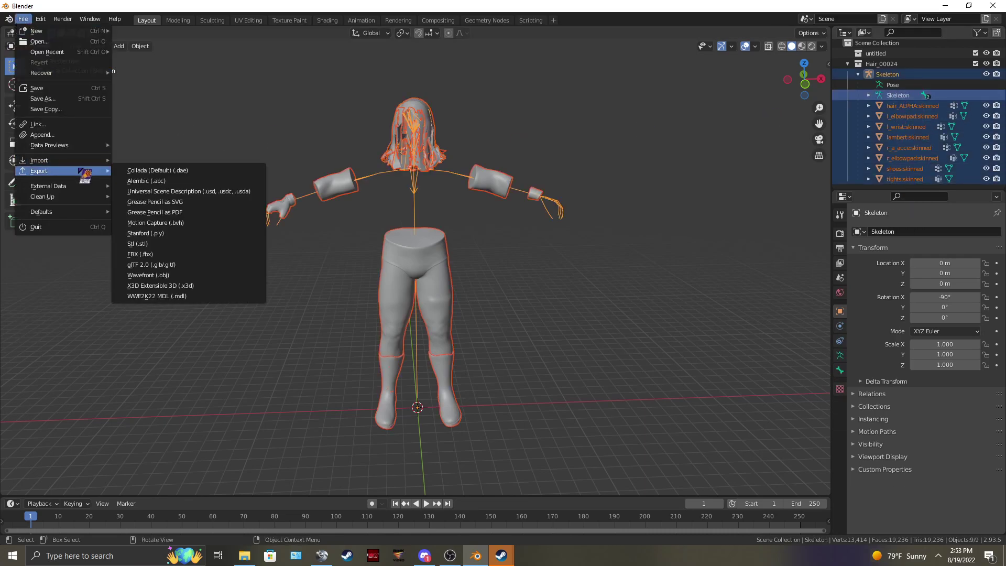
left_click(202, 295)
left_click(269, 220)
left_click(387, 404)
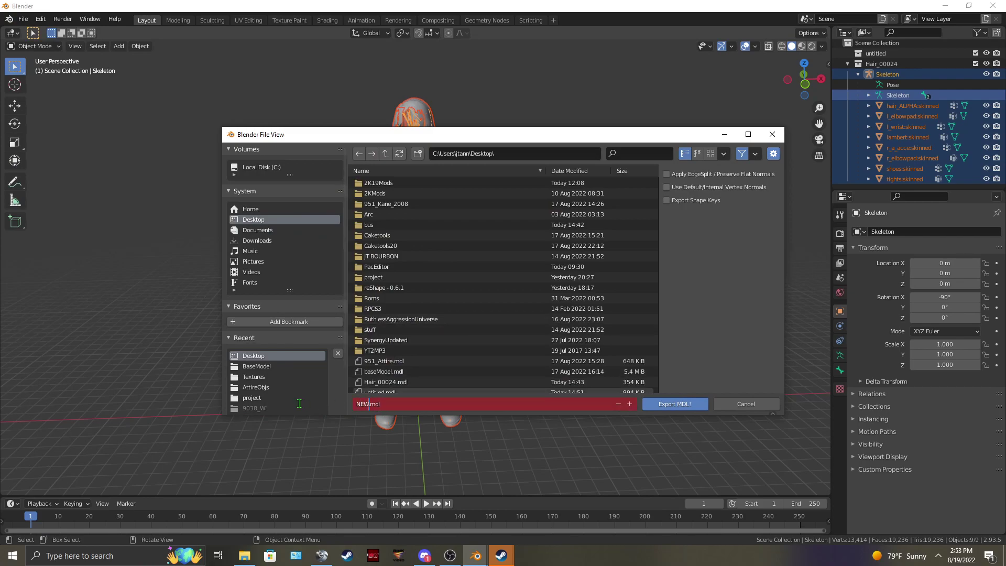
type("NEWHAIR")
key("Return")
left_click(646, 401)
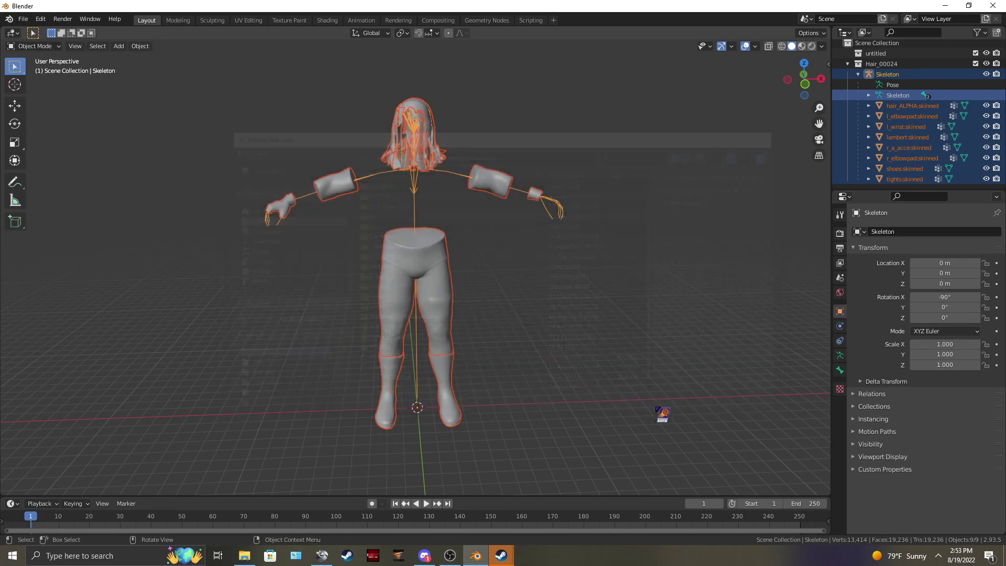
Restart Blender without saving the scene, and delete the default Collection with its hierarchy.
left_click(992, 5)
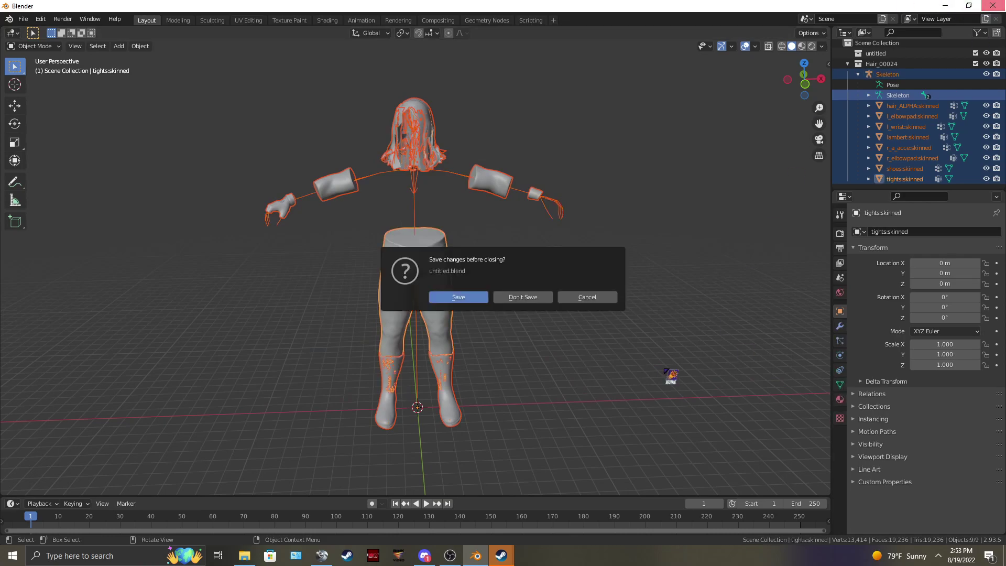
left_click(532, 297)
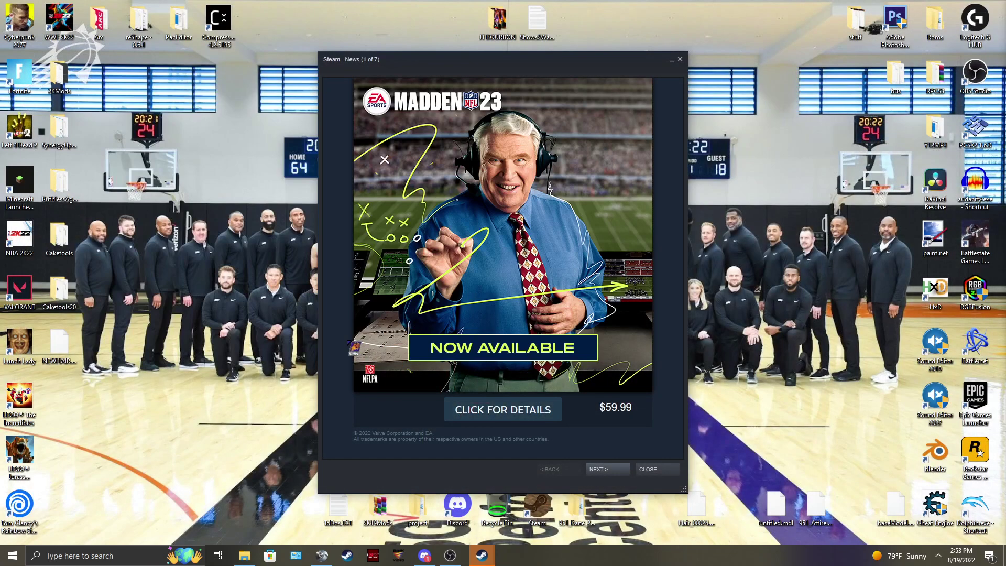
left_click(679, 60)
double_click(935, 451)
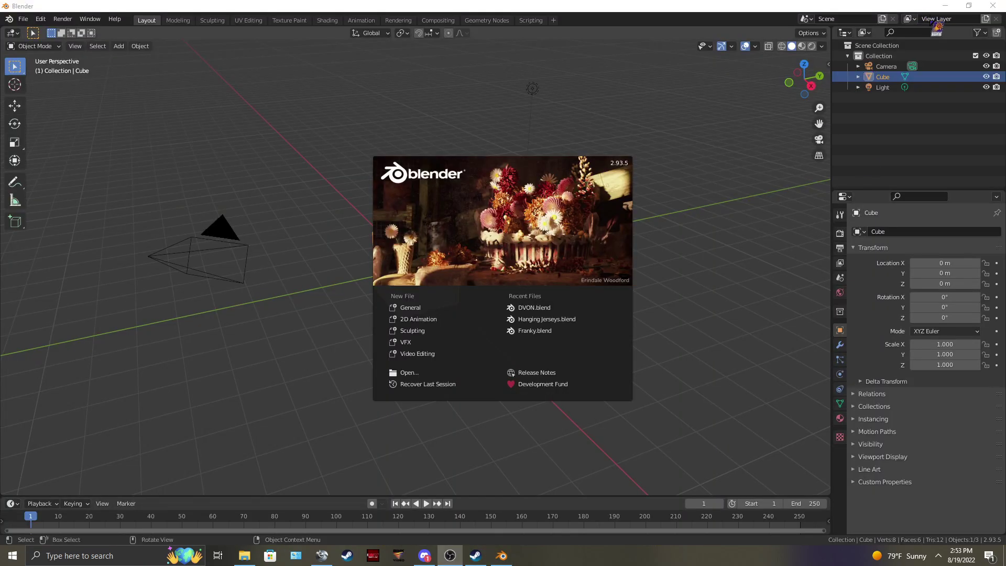
left_click(887, 56)
right_click(886, 56)
left_click(786, 123)
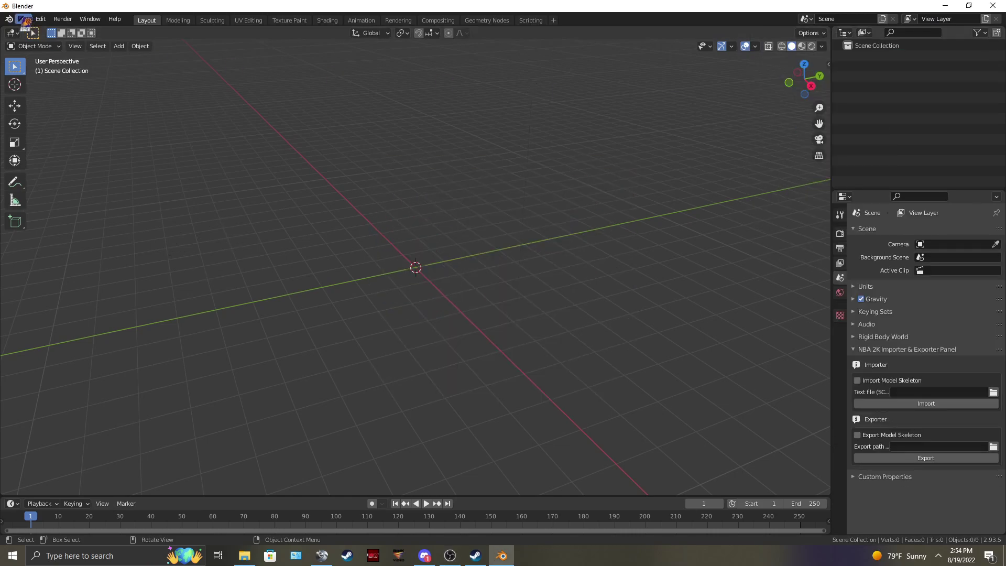
Import NEWHAIR.mdl from the Desktop as a WWE2K22 MDL.
left_click(23, 19)
mouse_move(51, 164)
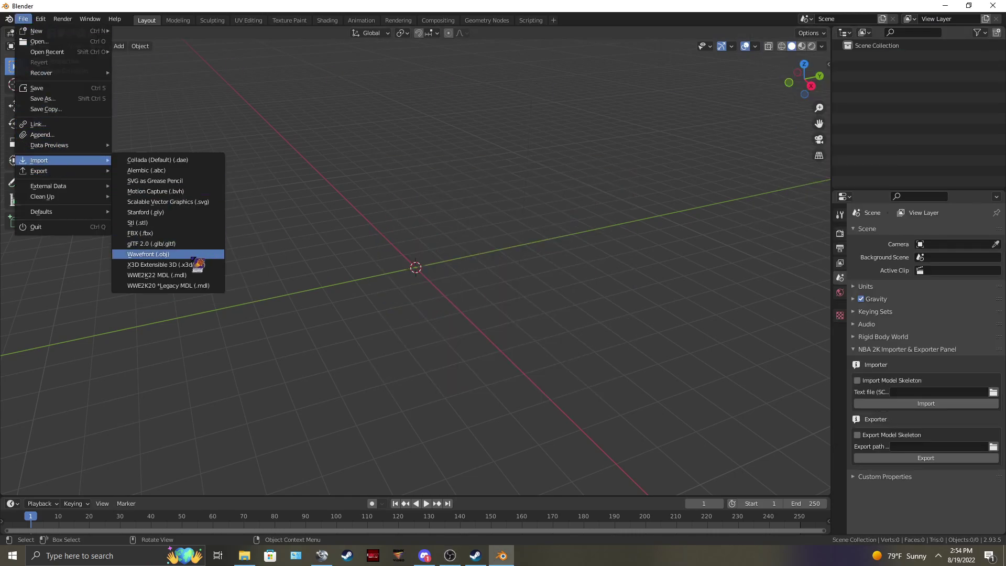
left_click(192, 274)
left_click(253, 220)
scroll(396, 363, "down", 2)
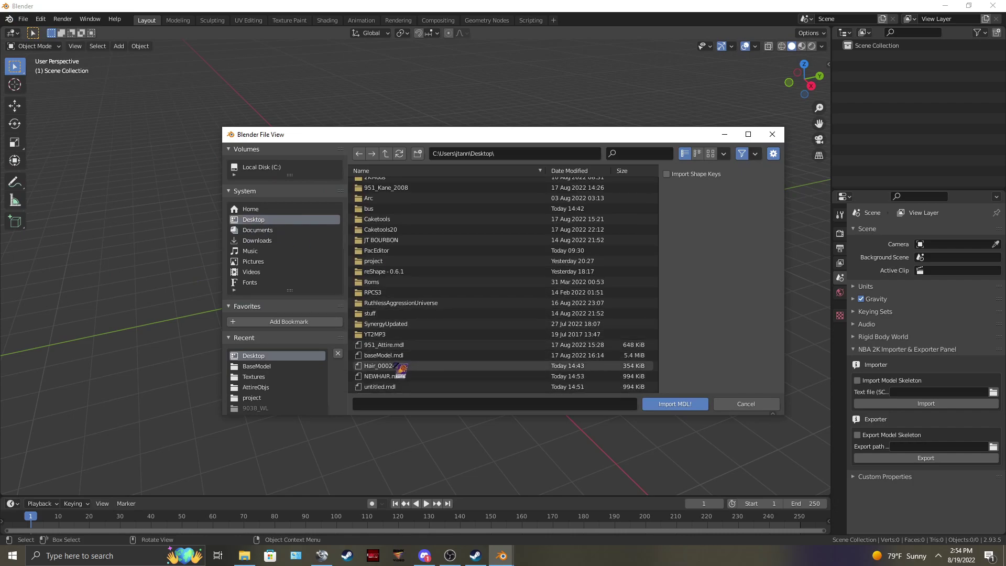
left_click(395, 386)
left_click(700, 404)
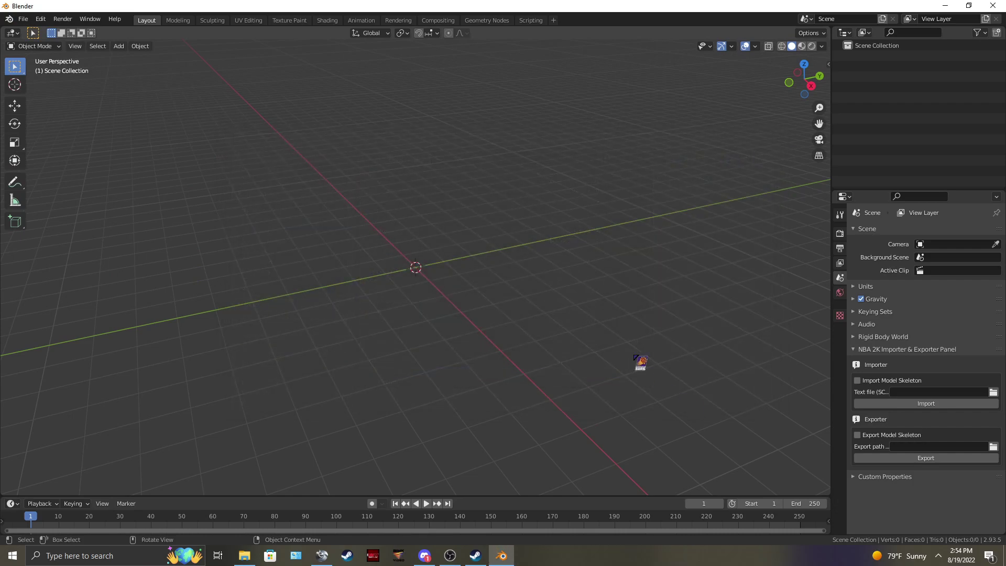
Inspect the imported NEWHAIR model from the front, checking how the hair, attire pieces and skeleton line up.
middle_click_drag(531, 185, 634, 158)
middle_click_drag(458, 104, 439, 203, "shift")
scroll(455, 192, "up", 5)
scroll(439, 203, "down", 8)
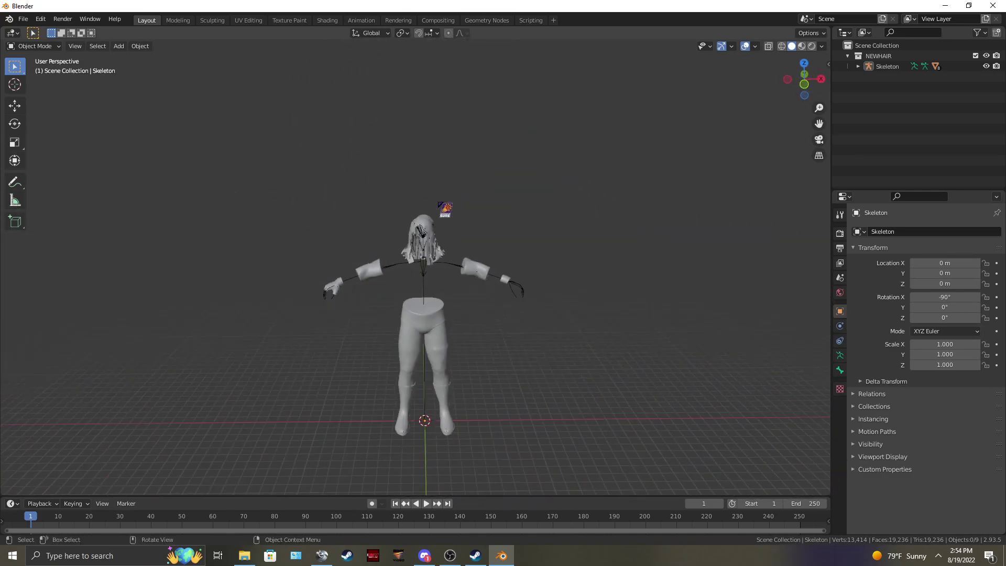
middle_click_drag(453, 272, 444, 195, "shift")
scroll(471, 118, "up", 5)
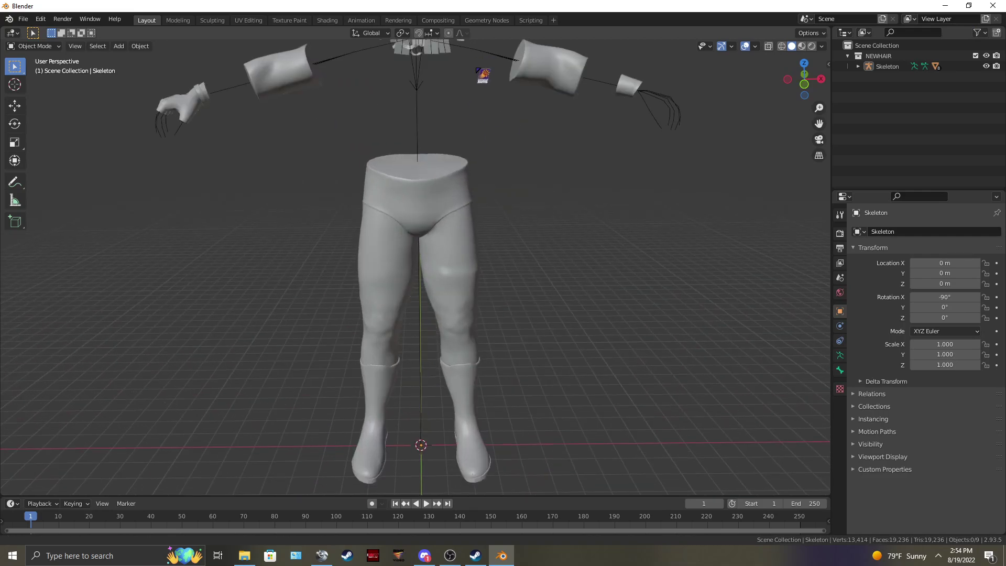
middle_click_drag(478, 72, 437, 303, "shift")
Select the hair_ALPHA:skinned mesh and switch it to Vertex Paint mode.
left_click(360, 188)
scroll(374, 186, "up", 5)
middle_click_drag(381, 186, 418, 177, "shift")
scroll(495, 204, "down", 3)
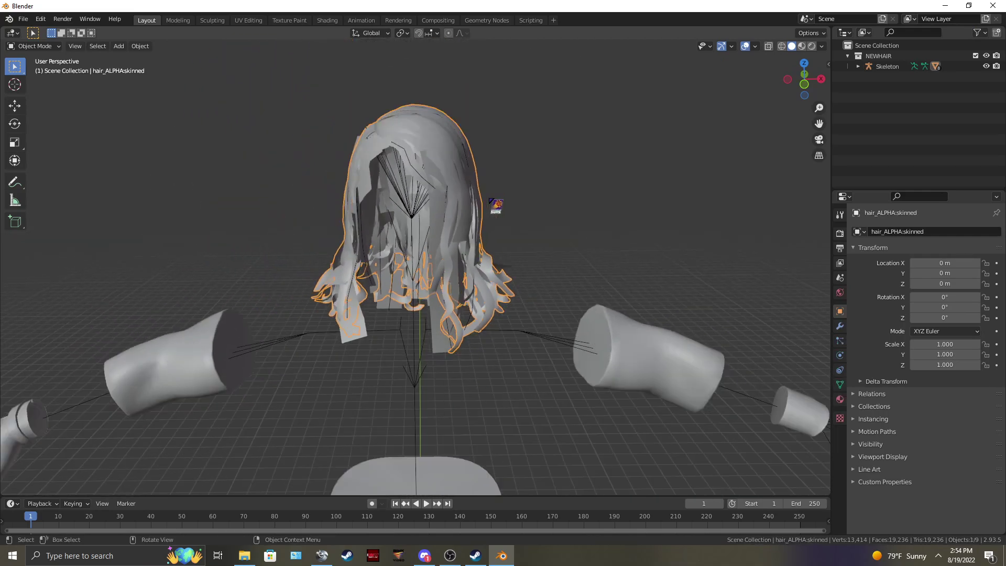
middle_click_drag(308, 124, 293, 125)
left_click(34, 46)
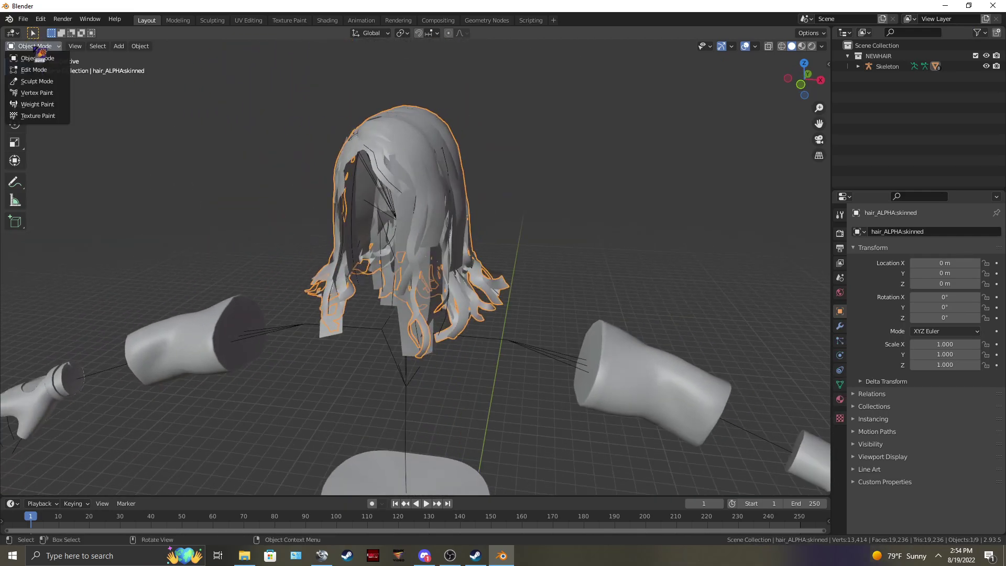
left_click(37, 93)
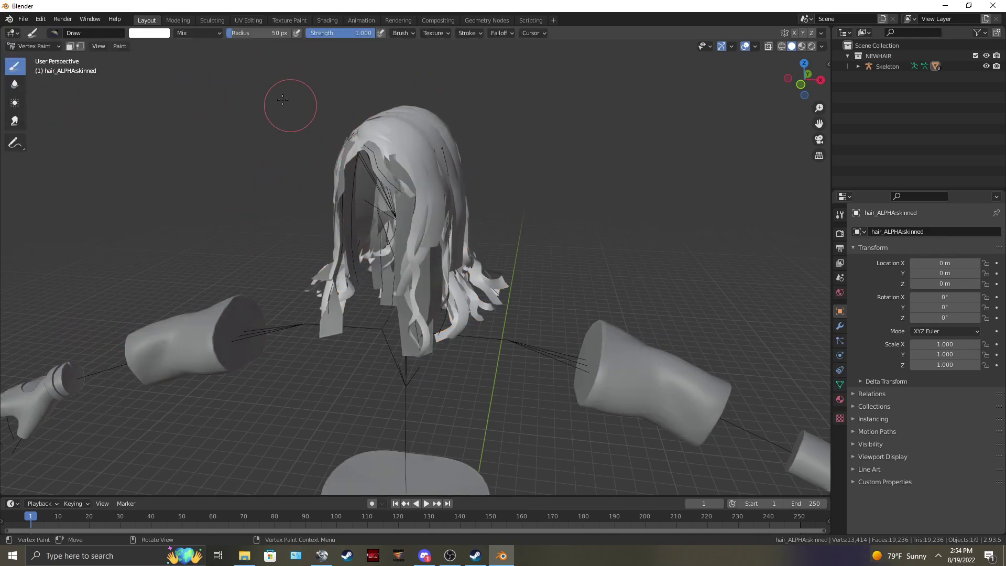
Fill the hair mesh's vertex colors with black and return to Object Mode.
left_click(149, 33)
left_click_drag(220, 98, 219, 107)
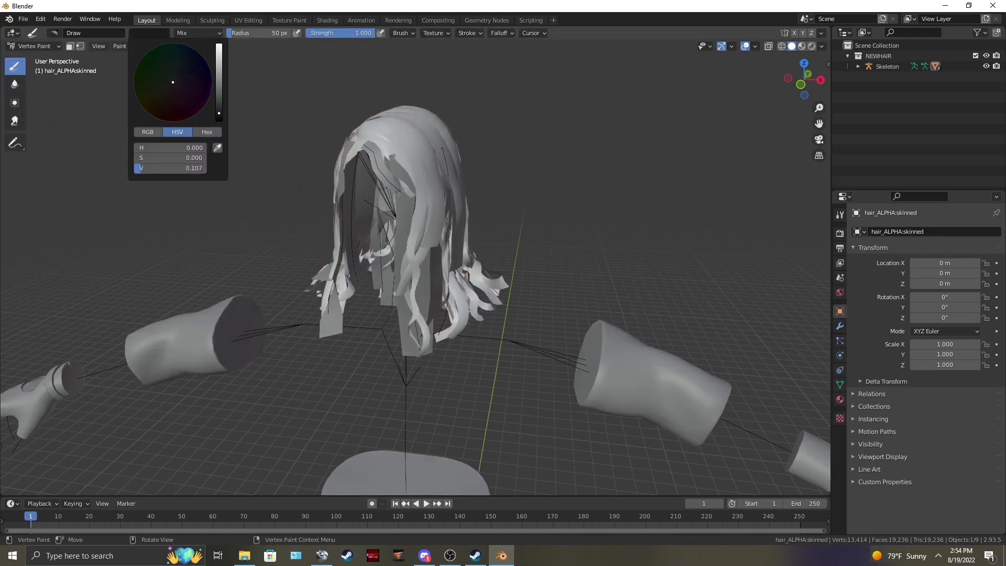
left_click(119, 46)
left_click(144, 57)
middle_click_drag(374, 151, 451, 130)
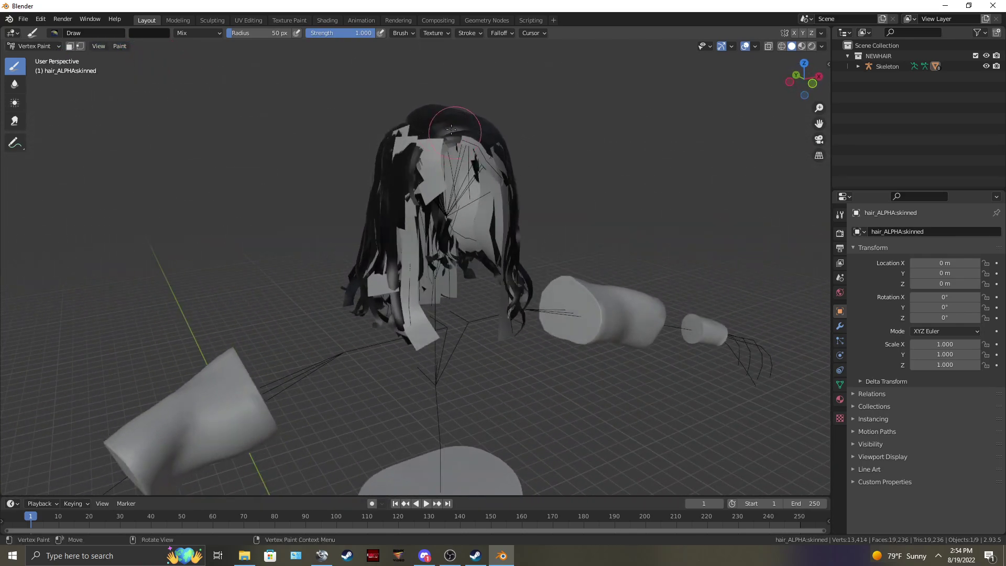
left_click(37, 46)
left_click(29, 60)
middle_click_drag(330, 186, 237, 186)
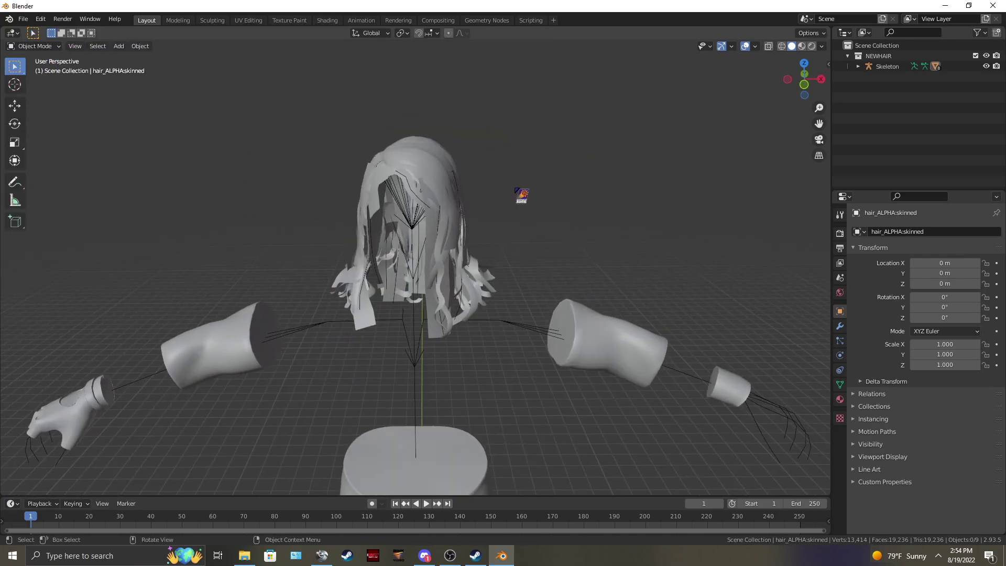
Export the NEWHAIR Skeleton and its eight meshes as a WWE2K22 MDL, overwriting NEWHAIR.mdl on the Desktop.
left_click(858, 67)
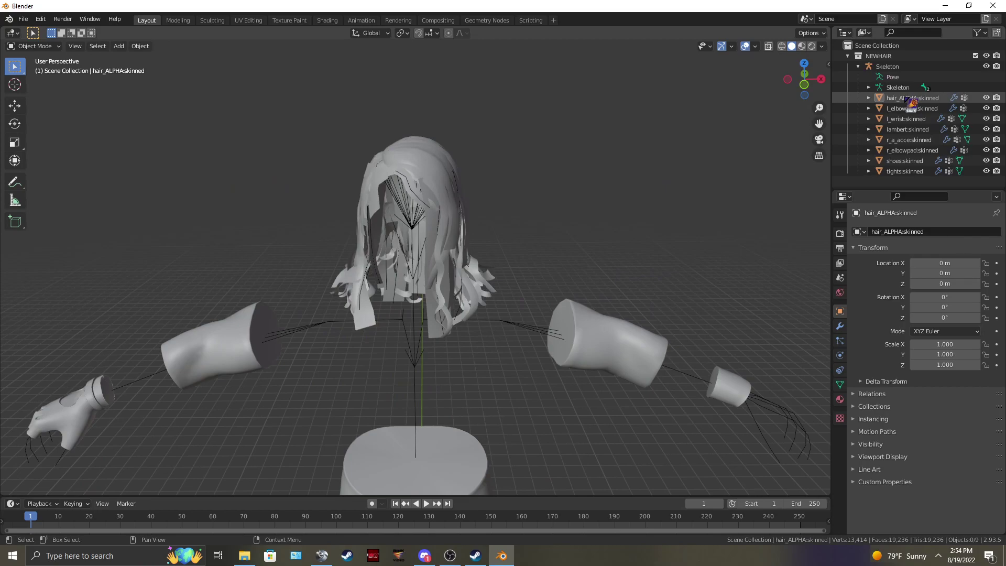
left_click(904, 98)
left_click(903, 172, "shift")
left_click(898, 88, "ctrl")
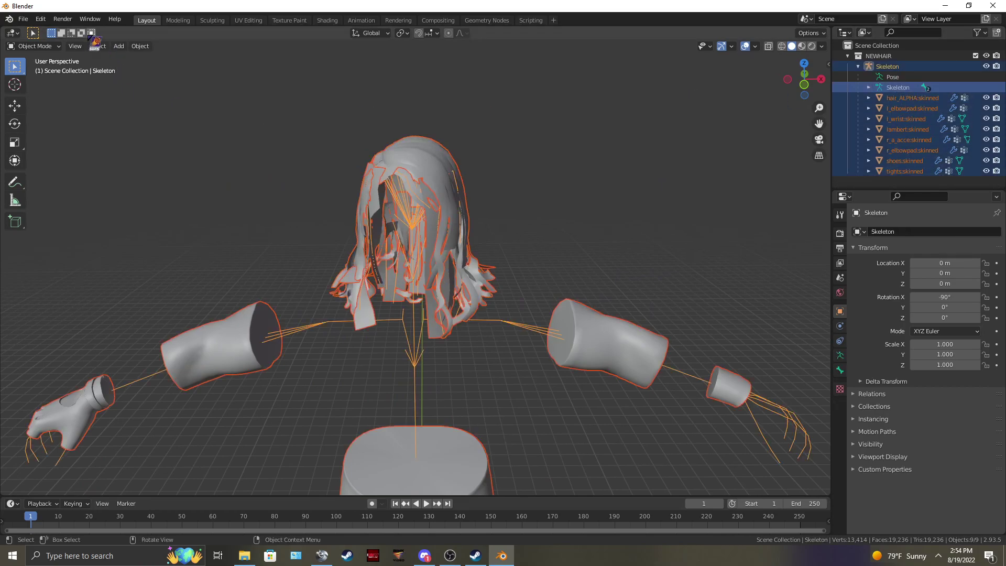
left_click(23, 18)
left_click(23, 19)
mouse_move(44, 171)
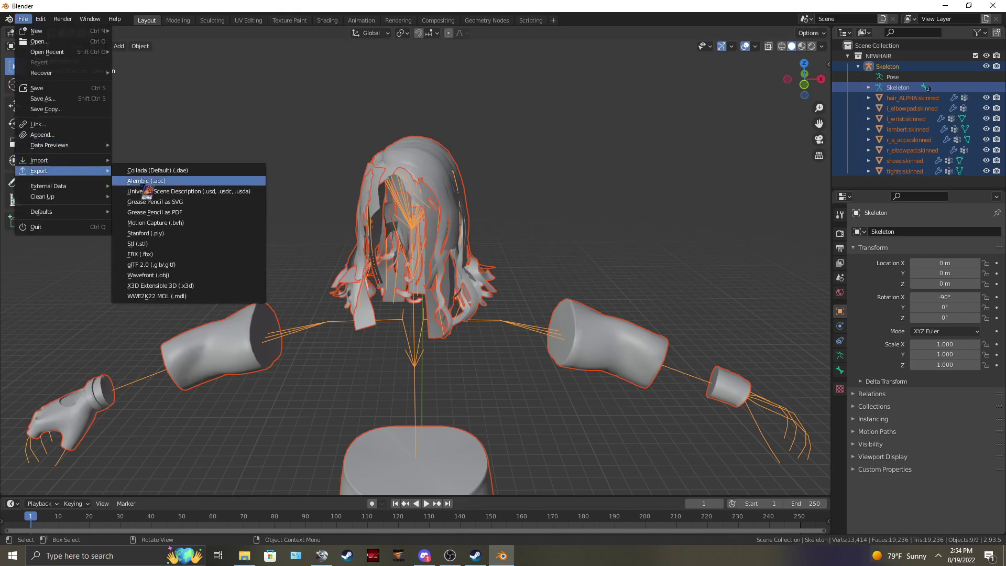
left_click(184, 296)
left_click(256, 220)
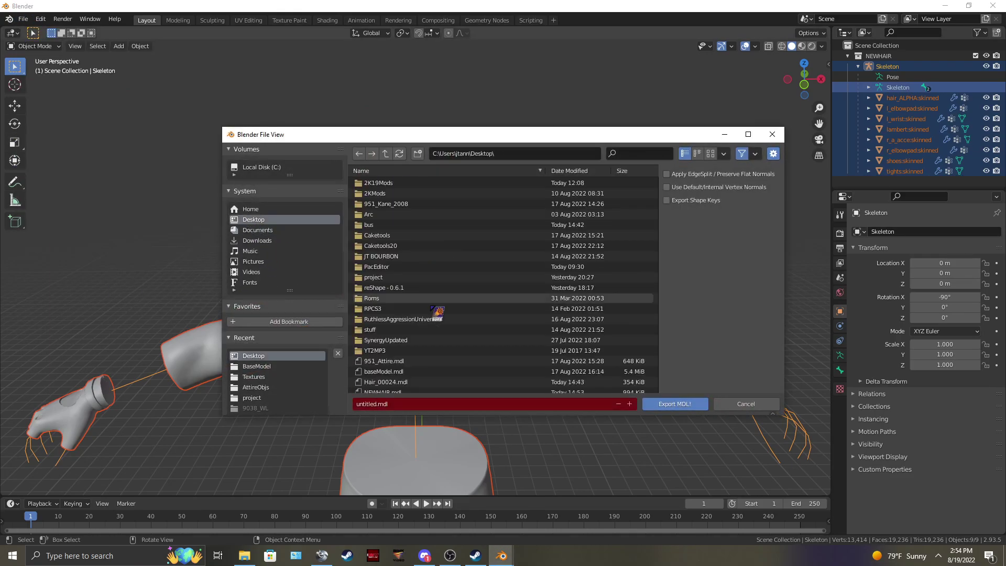
scroll(392, 367, "down", 2)
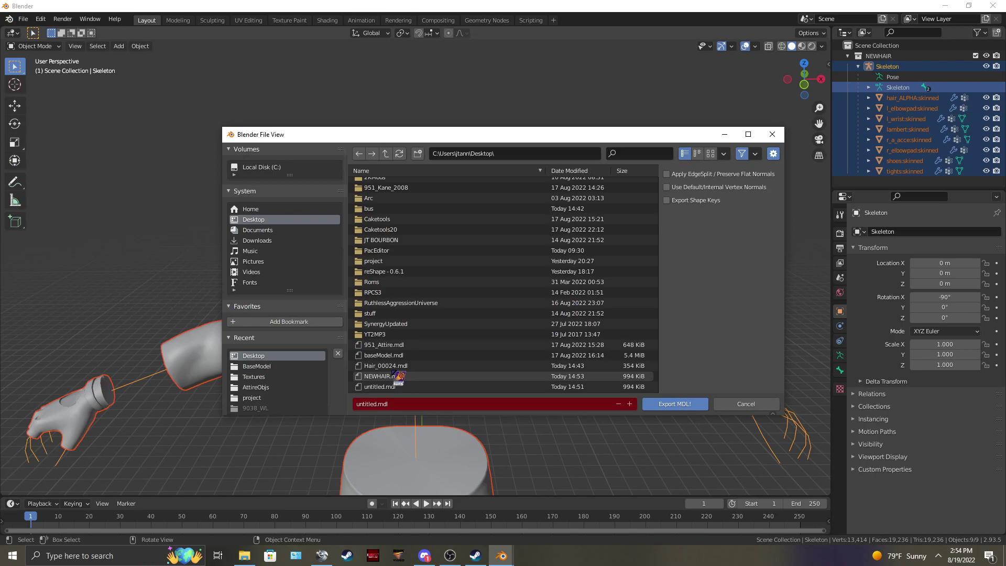
left_click(398, 376)
left_click(683, 405)
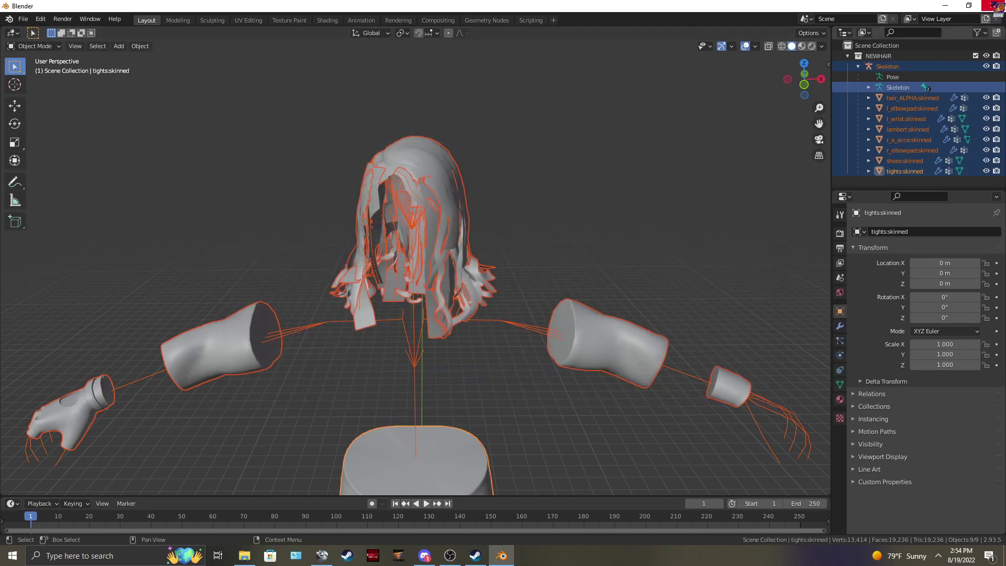
Quit Blender without saving and open the 951_Kane_2008 folder from the desktop.
left_click(992, 5)
left_click(518, 297)
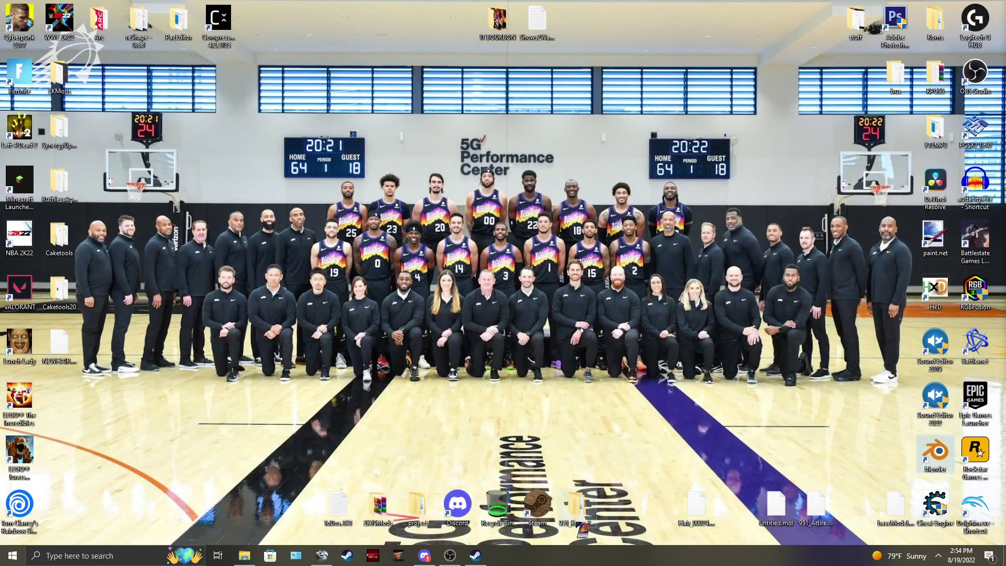
double_click(576, 503)
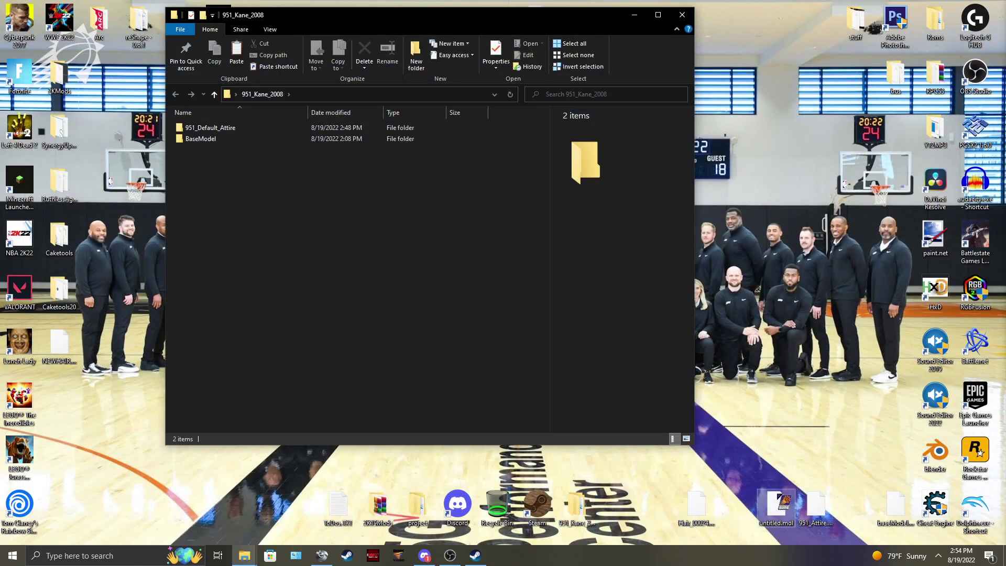
Move NEWHAIR.mdl from the desktop into the 951_Default_Attire folder and rename it 951_Attire.mdl, reusing the name of 951_Attire.ycl.
double_click(209, 128)
left_click_drag(63, 361, 230, 184)
right_click(219, 172)
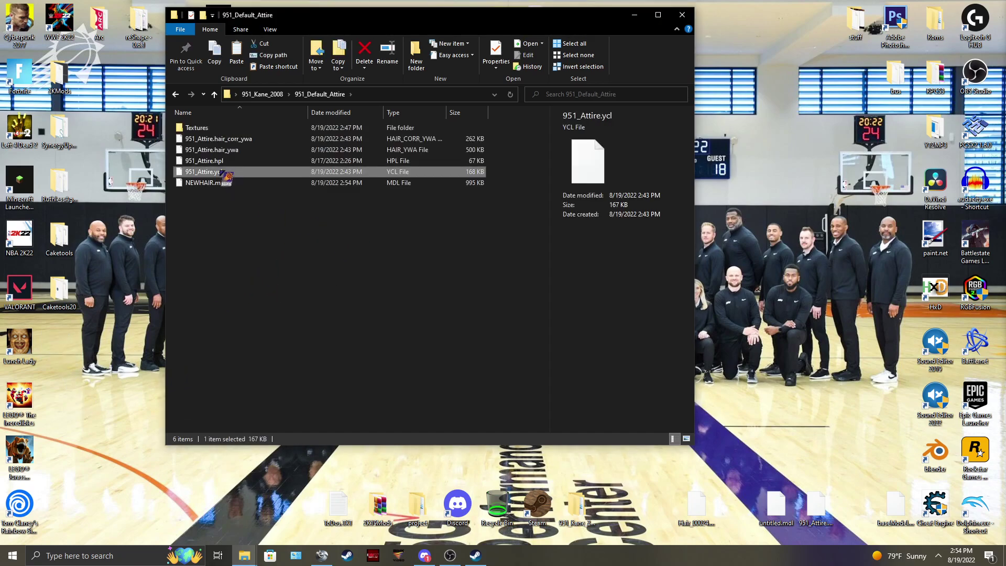
left_click(269, 418)
key("ctrl+c")
left_click(230, 182)
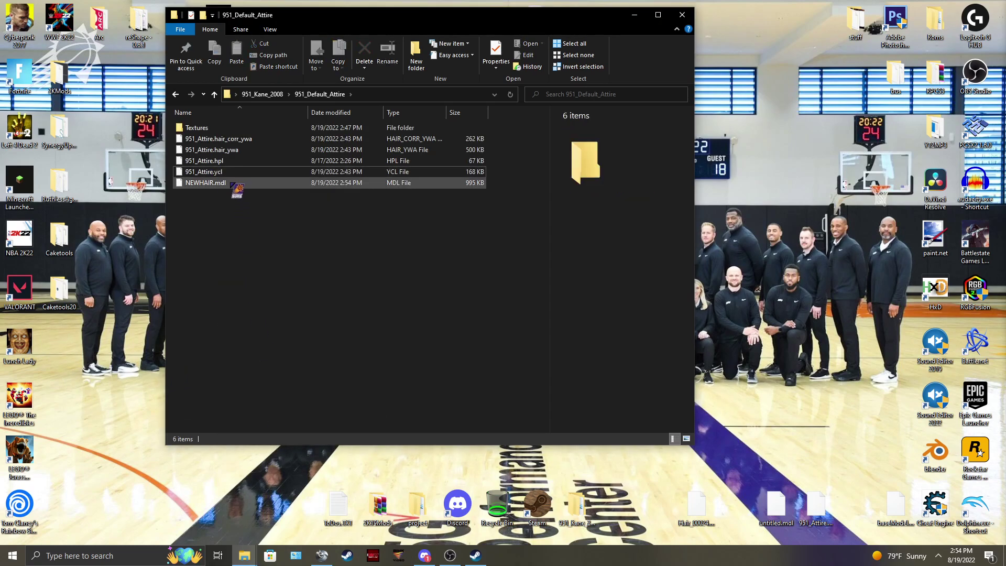
right_click(231, 183)
left_click(269, 429)
key("ctrl+v")
left_click(262, 267)
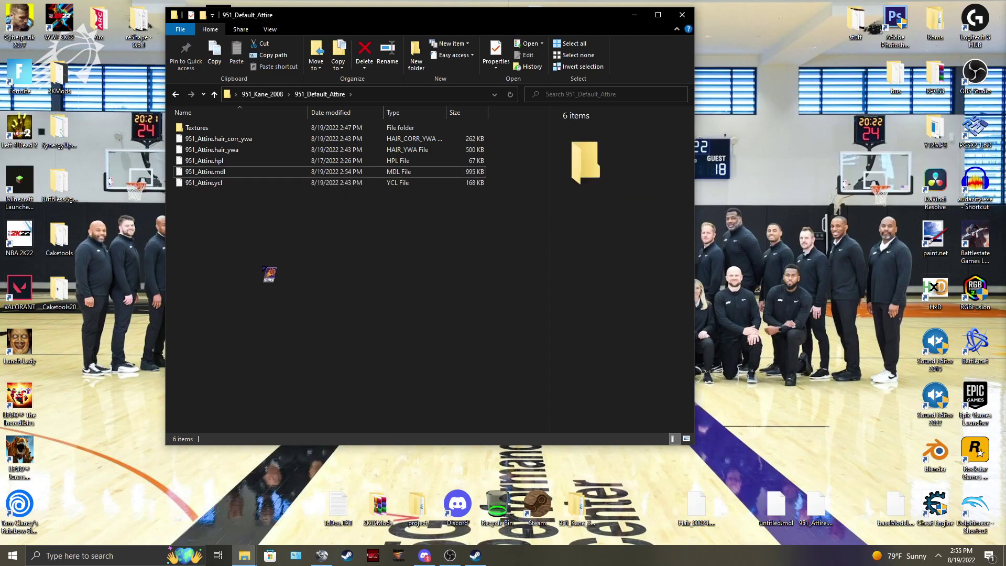
Launch MTLs_Edit.exe from the Caketools folder and load 951_Attire.mdl from the desktop's 951_Kane_2008/951_Default_Attire folder.
double_click(60, 237)
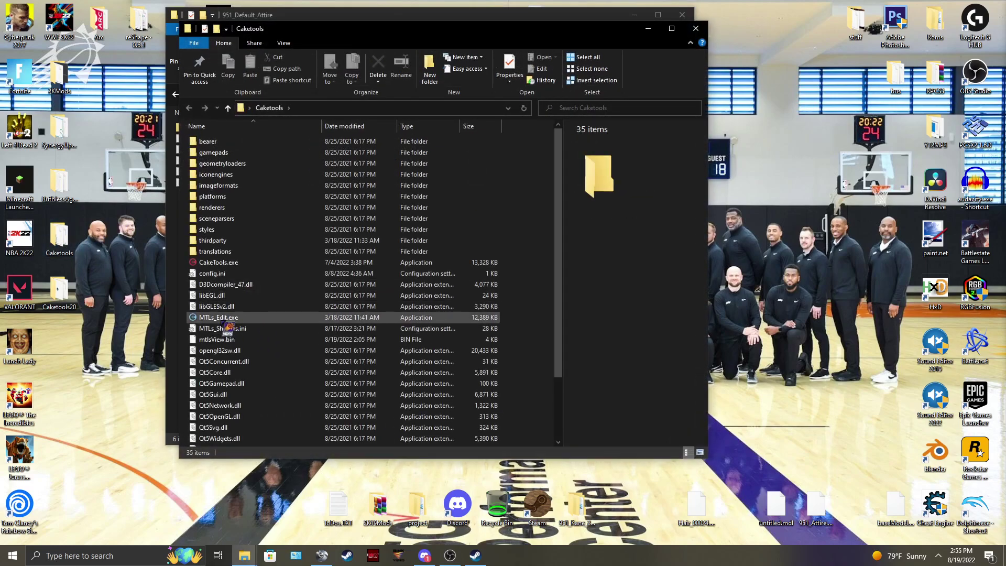
double_click(226, 317)
left_click(323, 137)
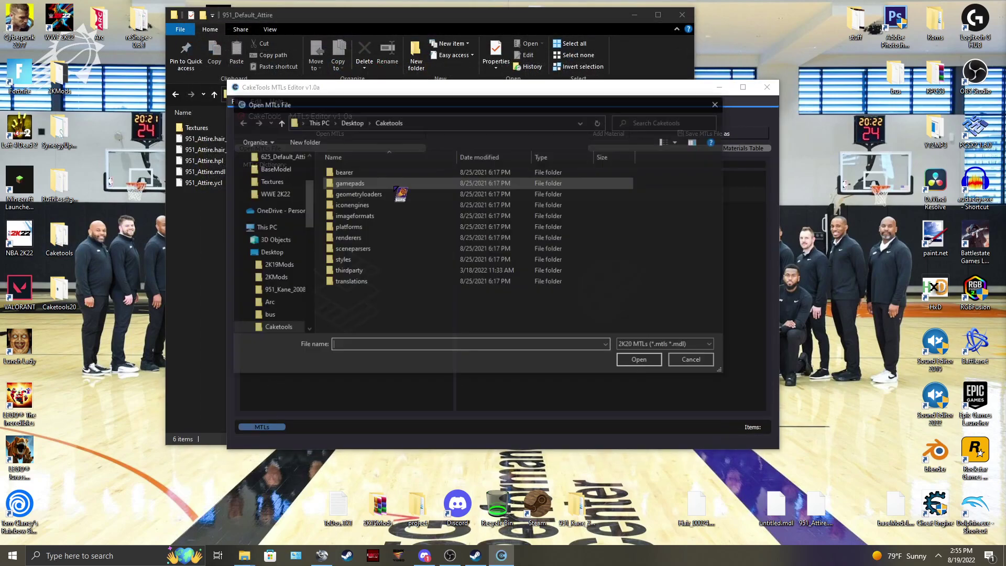
left_click(275, 181)
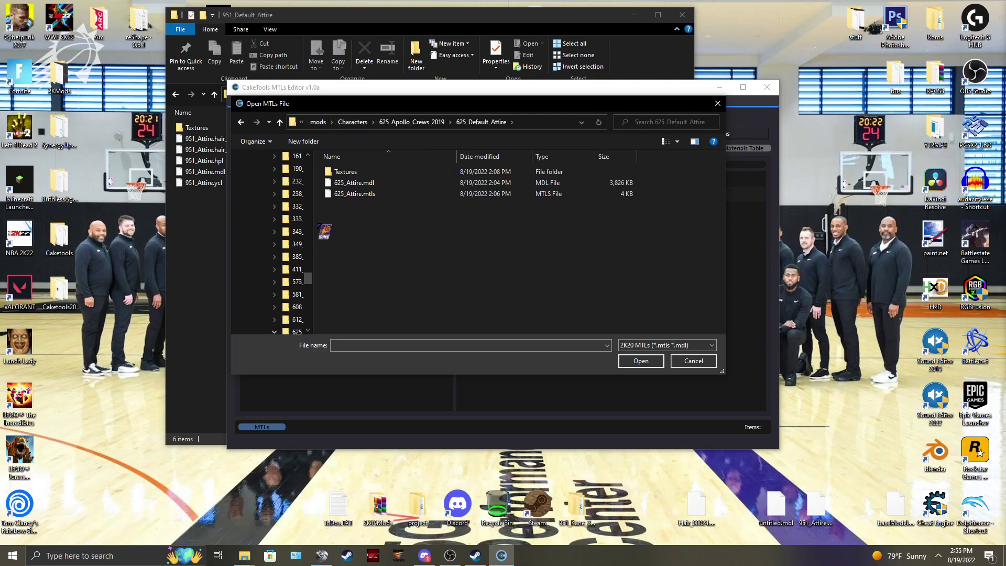
left_click_drag(307, 280, 315, 152)
left_click(263, 178)
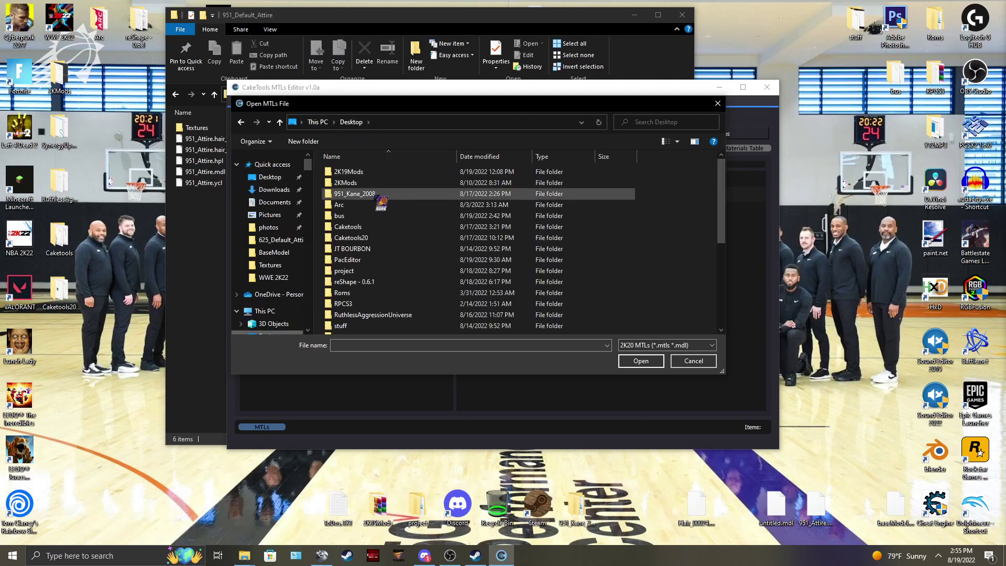
double_click(372, 195)
double_click(356, 172)
left_click(367, 194)
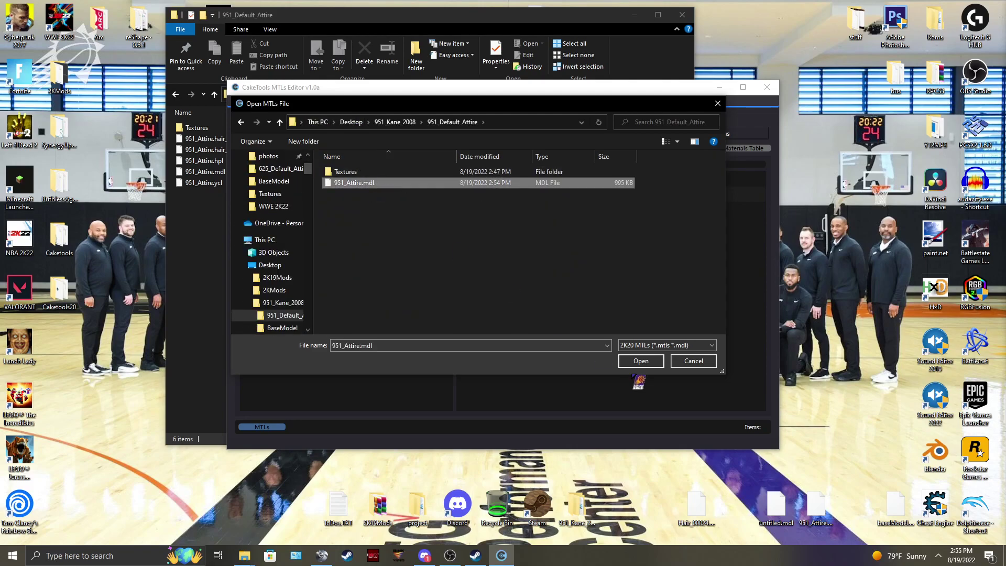
left_click(639, 361)
Enable cell edits for the materials table and open the Model_ID of the lambert material for editing.
left_click(255, 101)
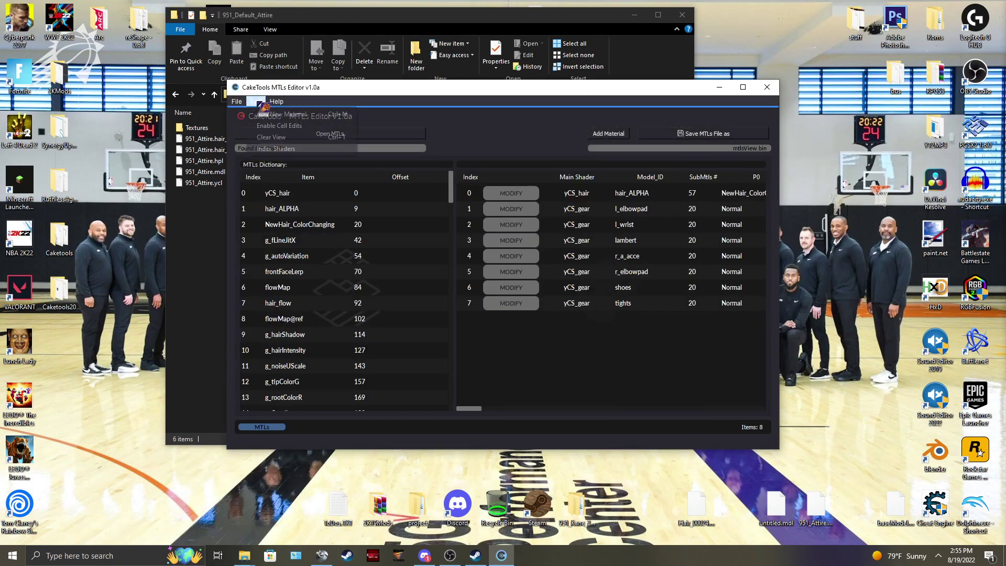
left_click(278, 126)
left_click(536, 287)
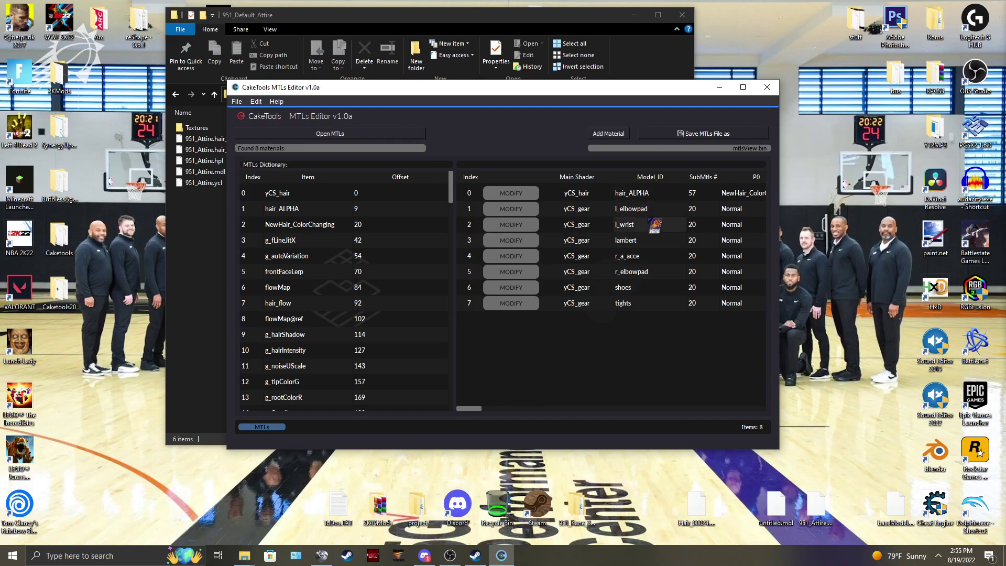
double_click(633, 242)
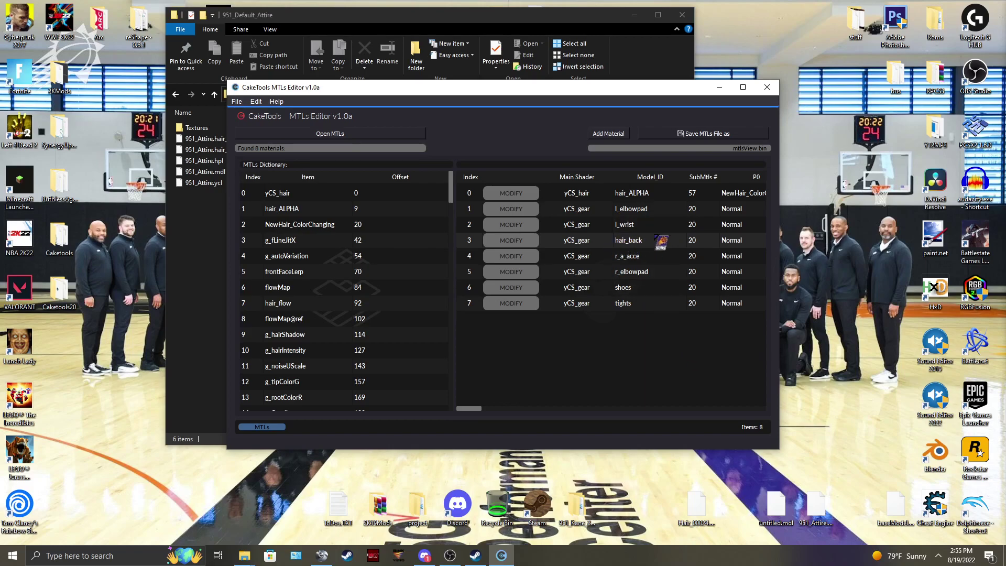
Save the materials as 951_Attire.mtls in the 951_Default_Attire folder and close the MTLs editor.
left_click(707, 135)
type("951_Attire")
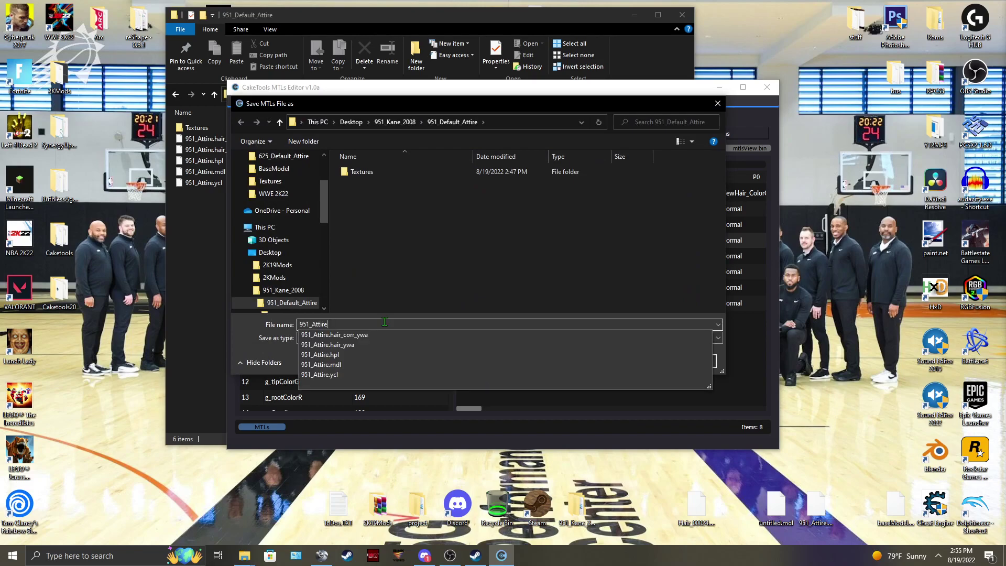
key("Return")
key("Return")
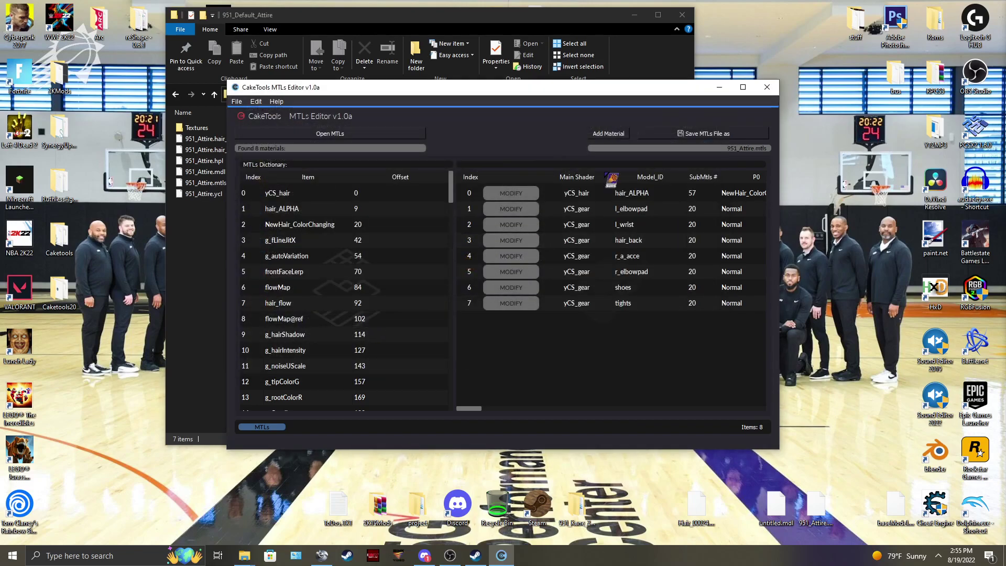
left_click(766, 87)
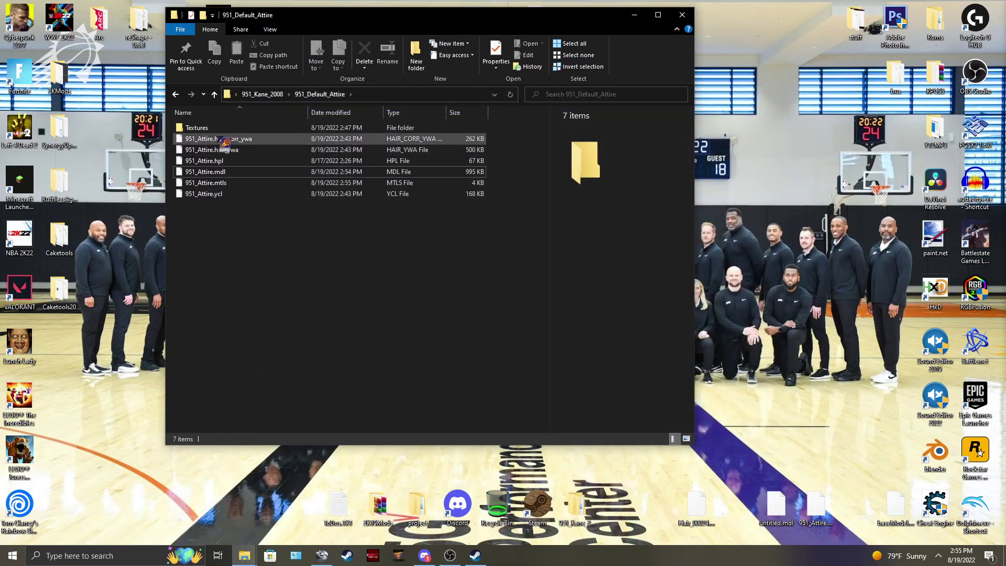
Review the 951_Attire files and the DDS files in the Textures folder, and close the folder window.
left_click_drag(501, 139, 399, 198)
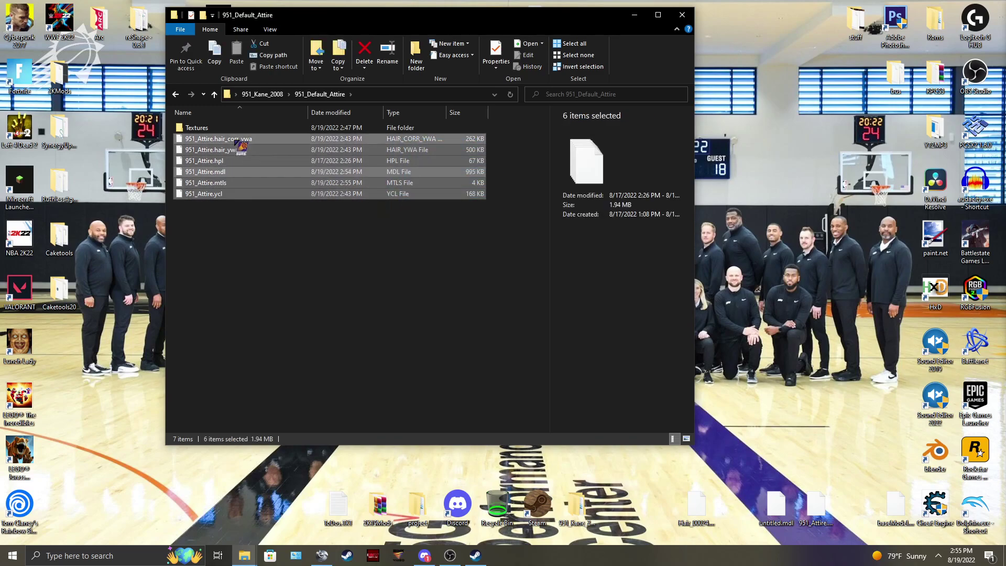
double_click(198, 127)
left_click_drag(331, 141, 395, 144)
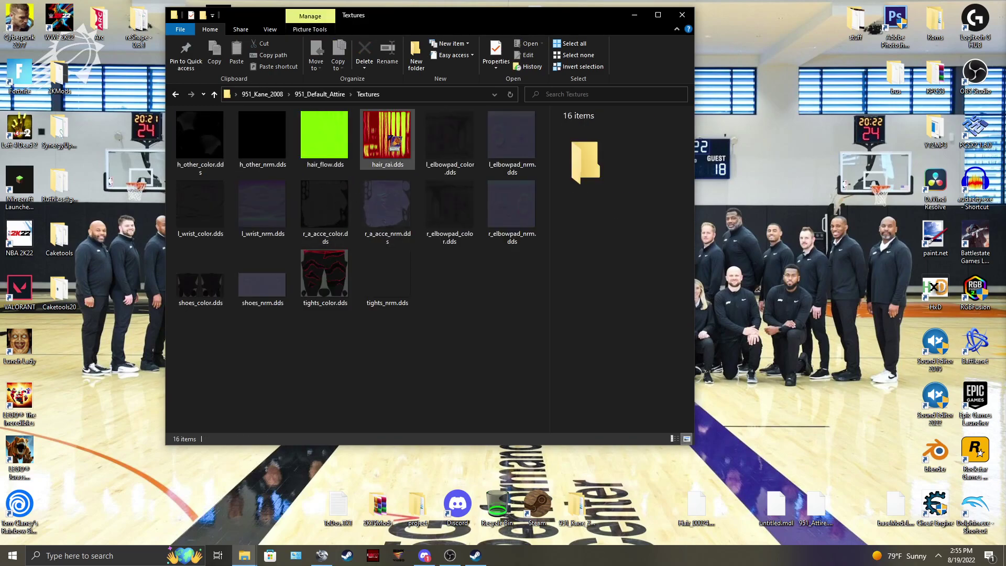
left_click(682, 15)
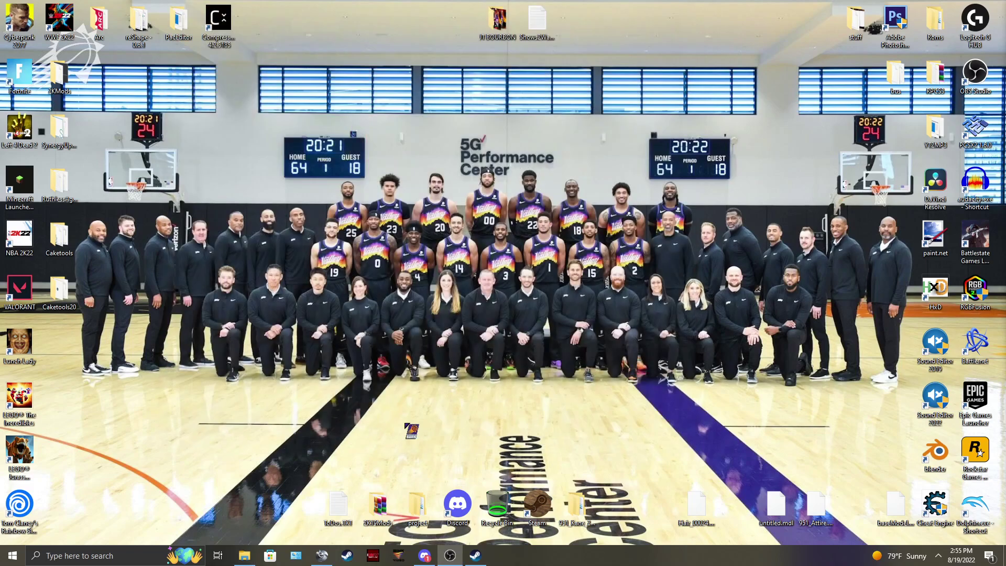
Move the 951_Kane_2008 folder from the desktop into the WWE 2K22 _testmods/Characters folder and close the folder window.
right_click(244, 556)
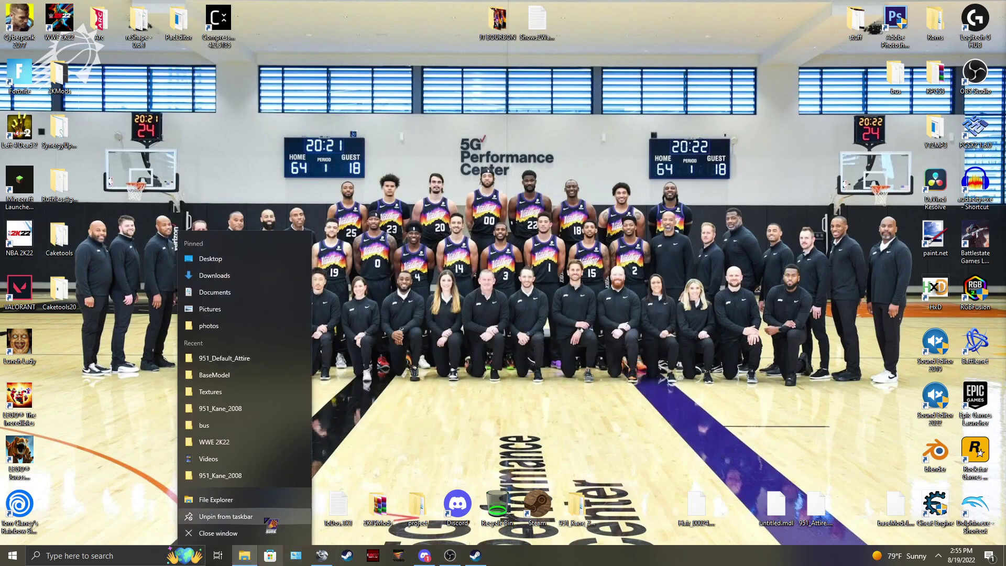
left_click_drag(232, 375, 256, 148)
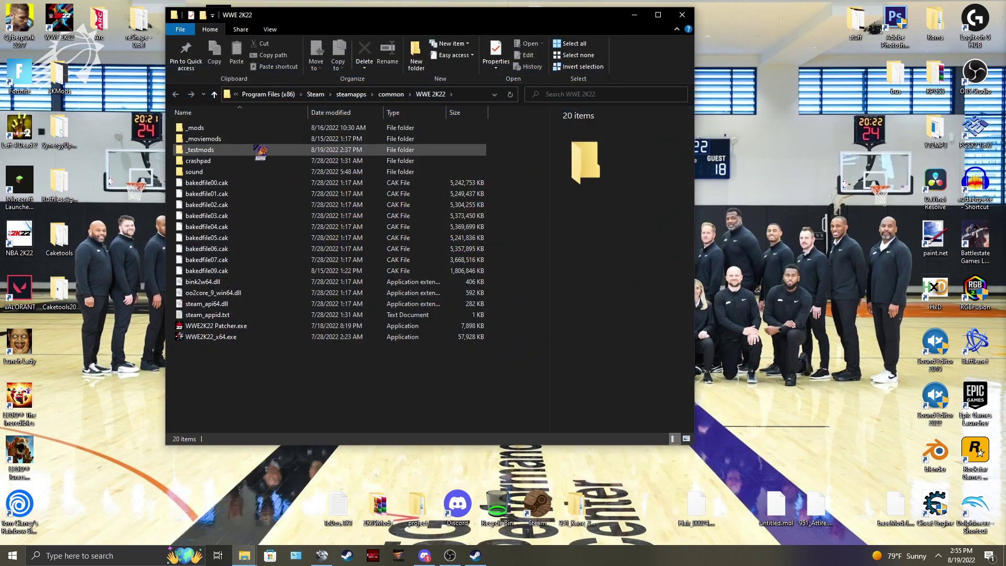
double_click(236, 150)
double_click(231, 131)
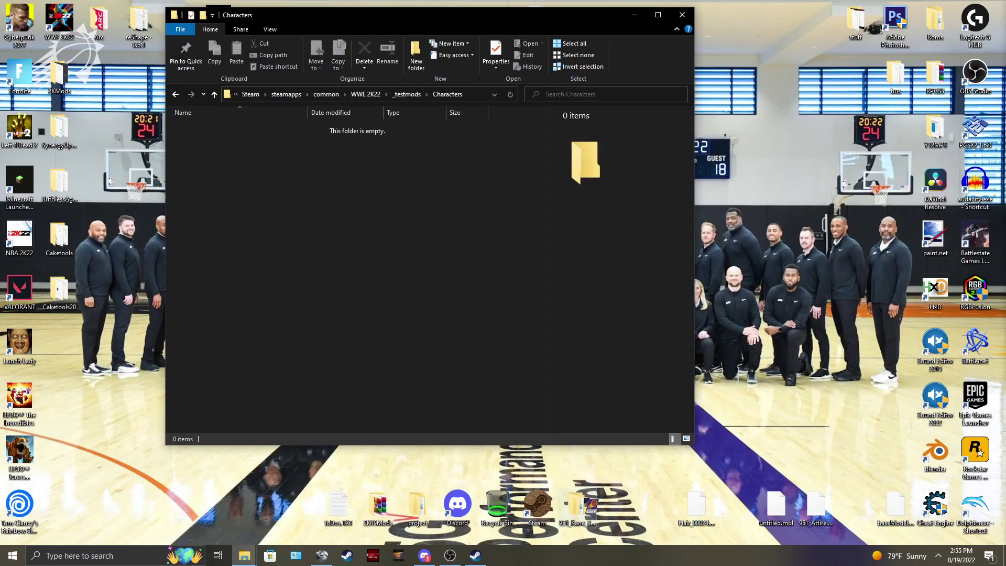
left_click_drag(581, 503, 309, 220)
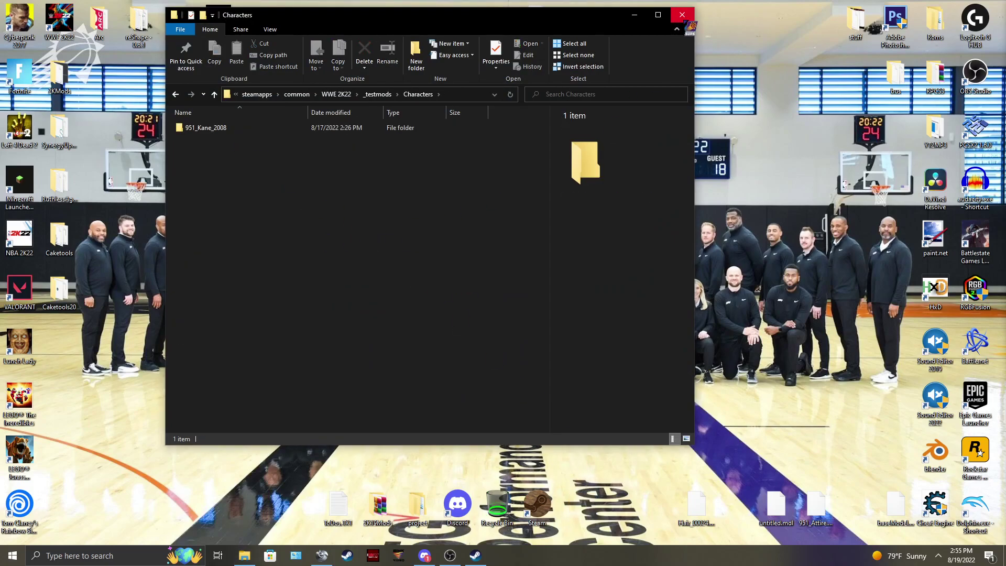
left_click(681, 14)
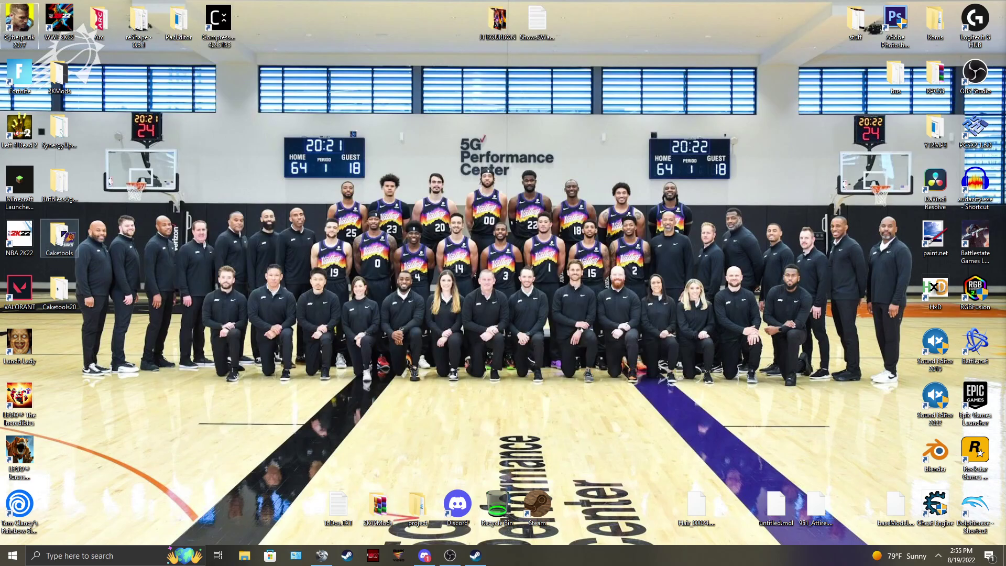
Launch CakeTools.exe from the desktop's Caketools folder and close the folder window.
double_click(59, 238)
left_click(276, 264)
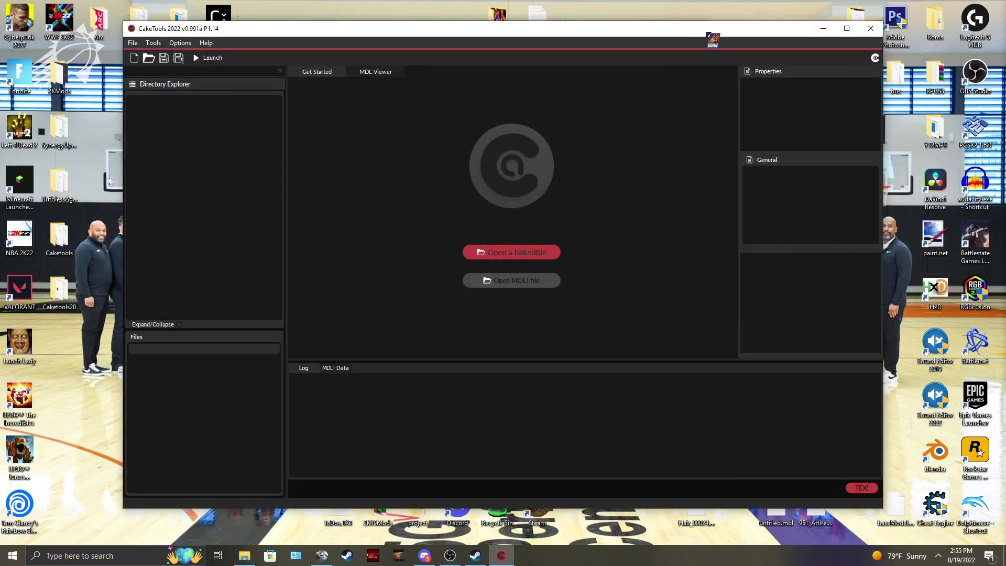
left_click_drag(706, 33, 678, 15)
left_click(698, 24)
Bake the WWE 2K22 _testmods folder with BakedFile index 8 and close CakeTools.
left_click(115, 24)
left_click(138, 72)
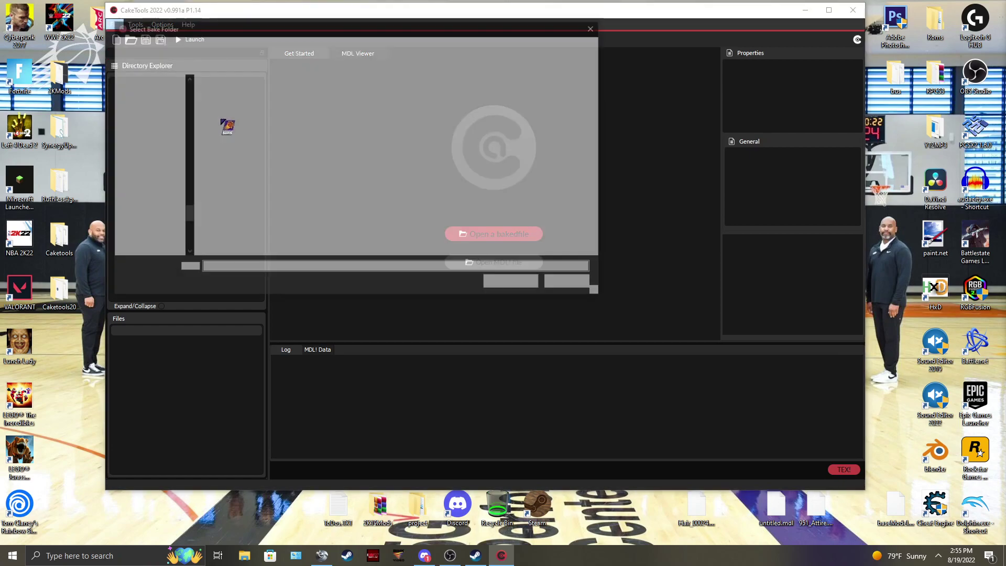
left_click(230, 116)
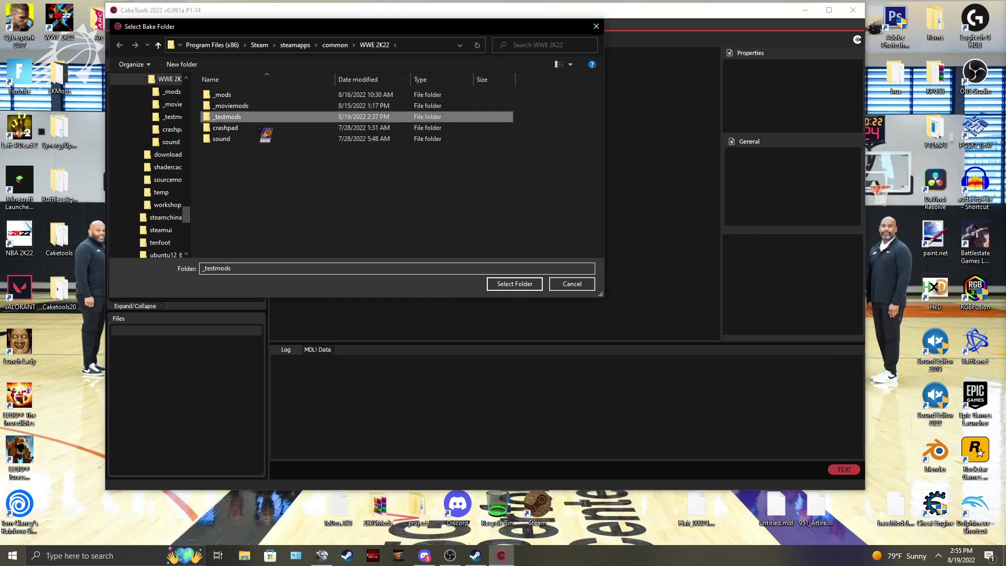
left_click(515, 284)
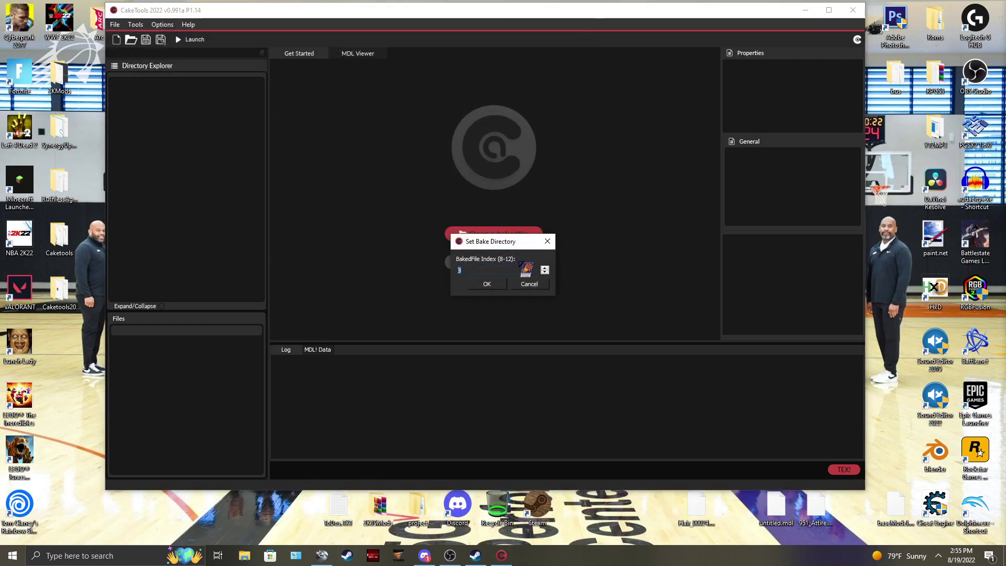
left_click(493, 283)
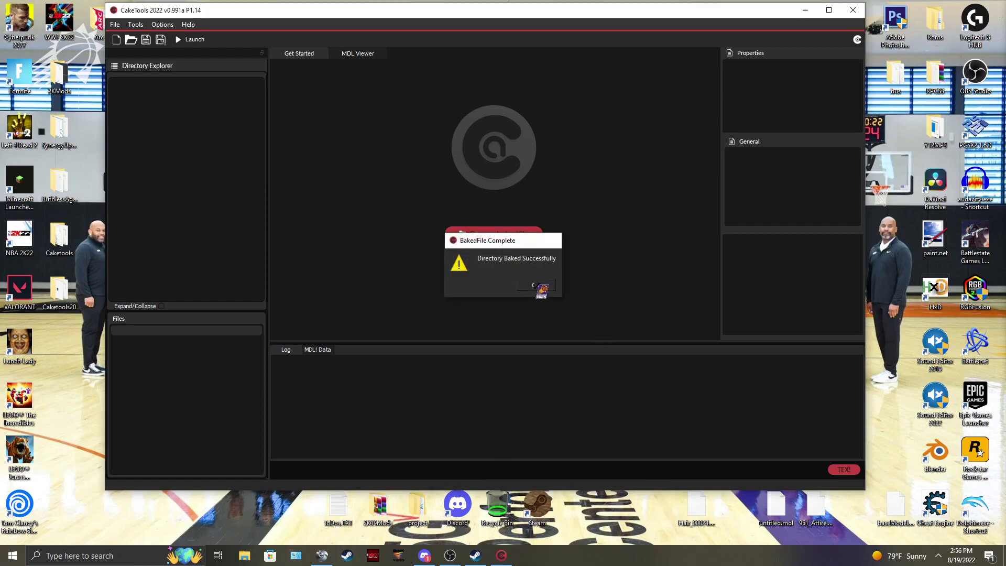
left_click(534, 283)
left_click(852, 11)
Launch WWE 2K22 from the desktop, reposition its window and continue past the title screen to the home menu.
double_click(60, 21)
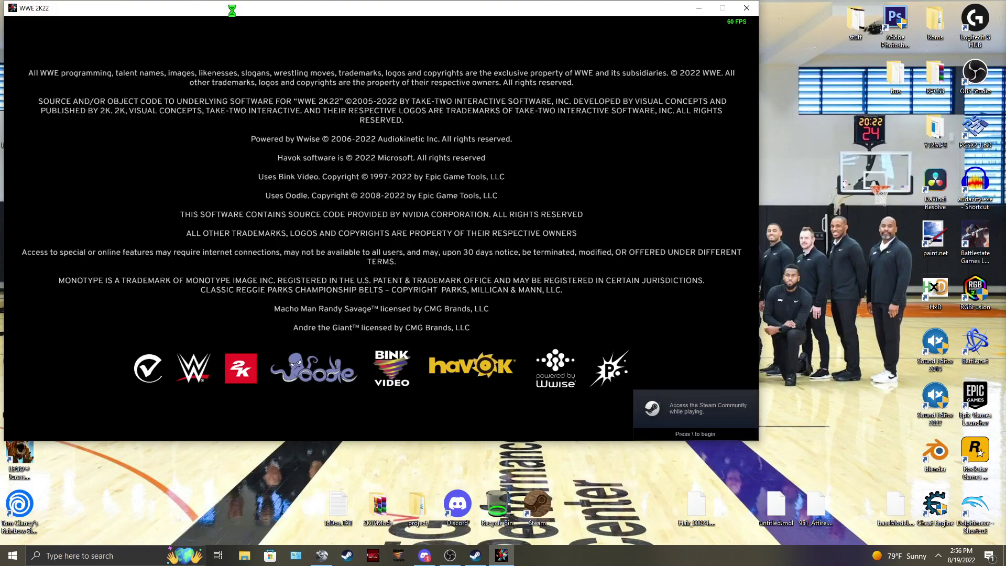
left_click_drag(237, 10, 351, 14)
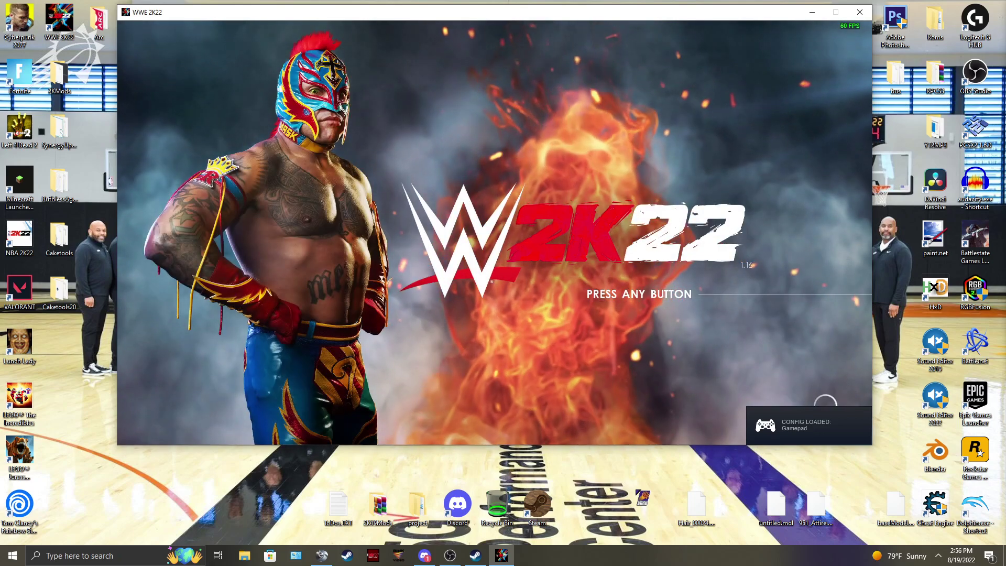
key("Return")
key("Return")
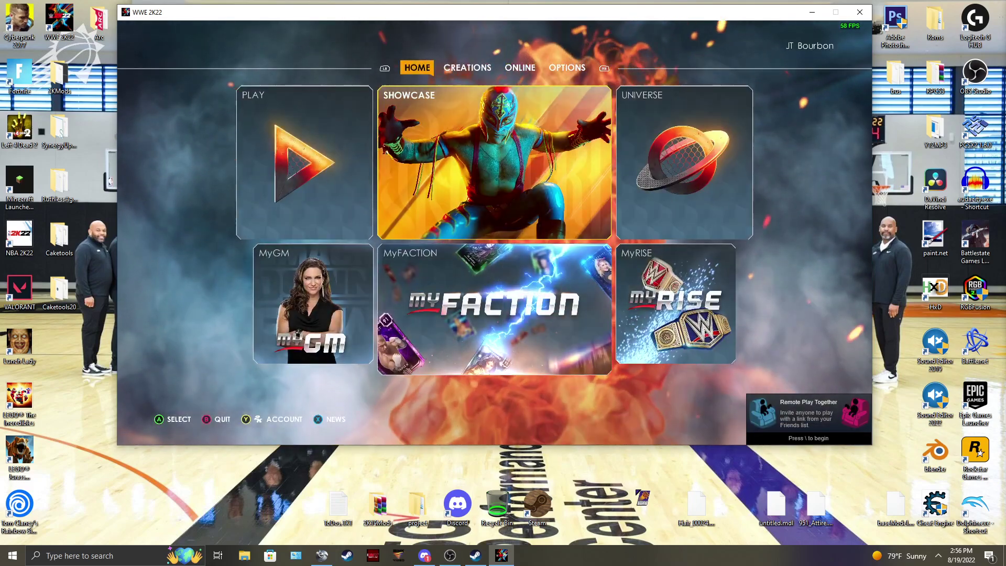
Set up a normal One on One match with Kane '08 as the first wrestler.
key("Left")
key("Return")
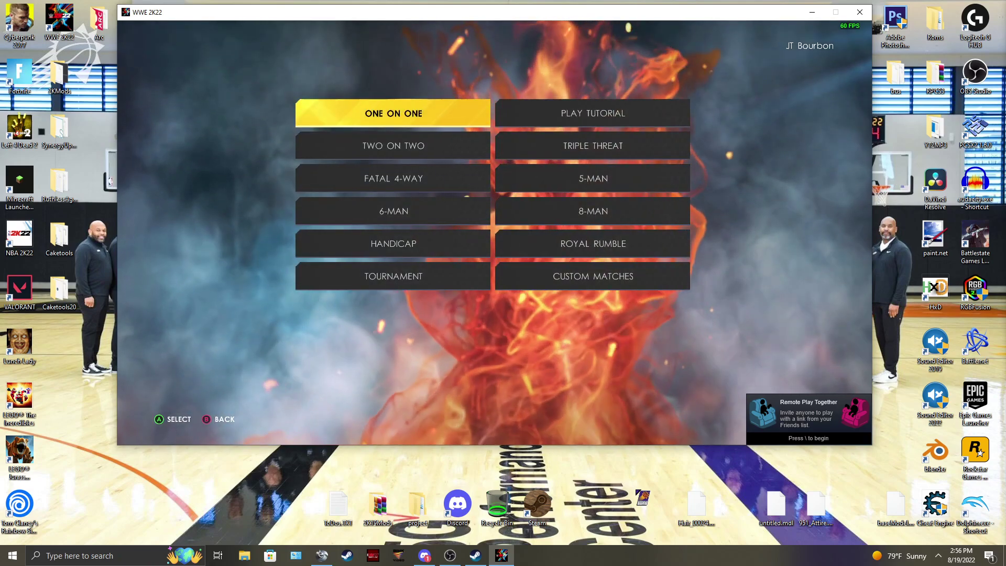
key("Return")
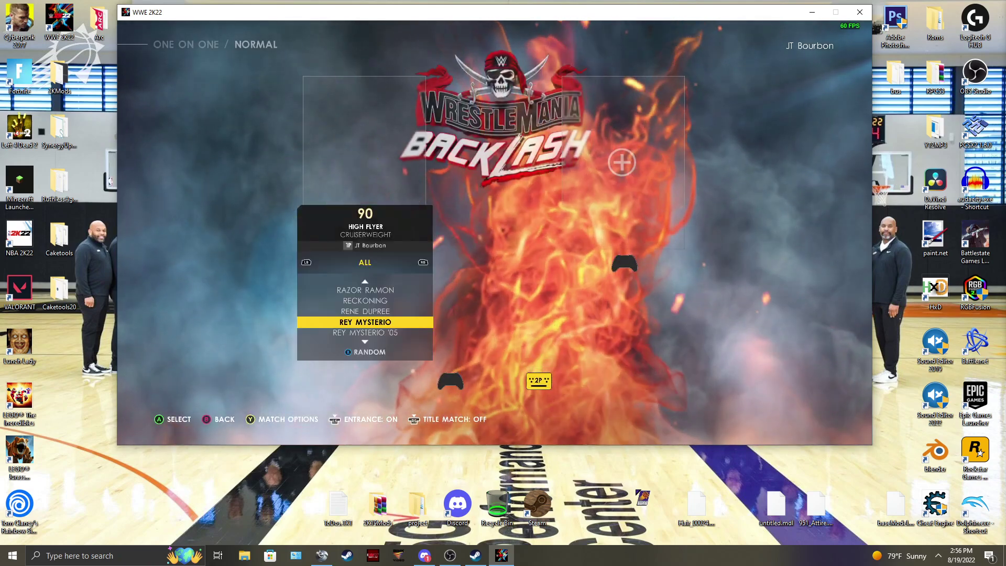
key("Down")
key("Down")
key("Down")
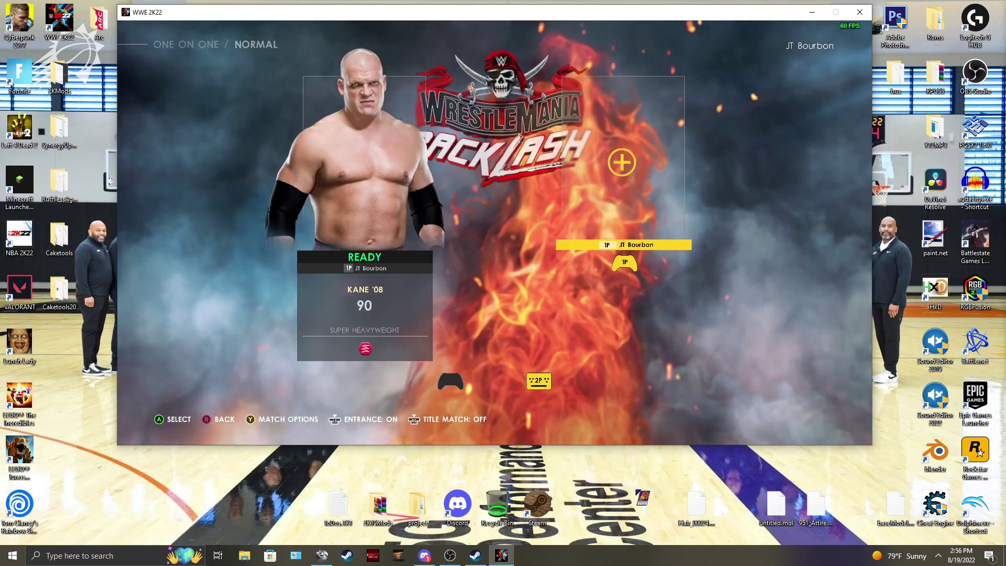
key("Return")
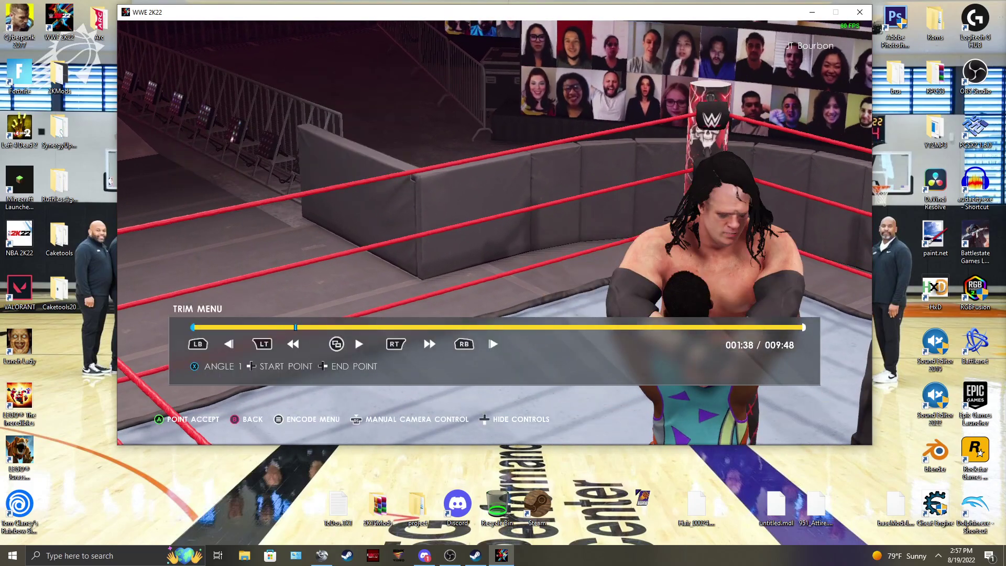
Switch the match replay to manual camera control to examine Kane's new hair up close.
key("c")
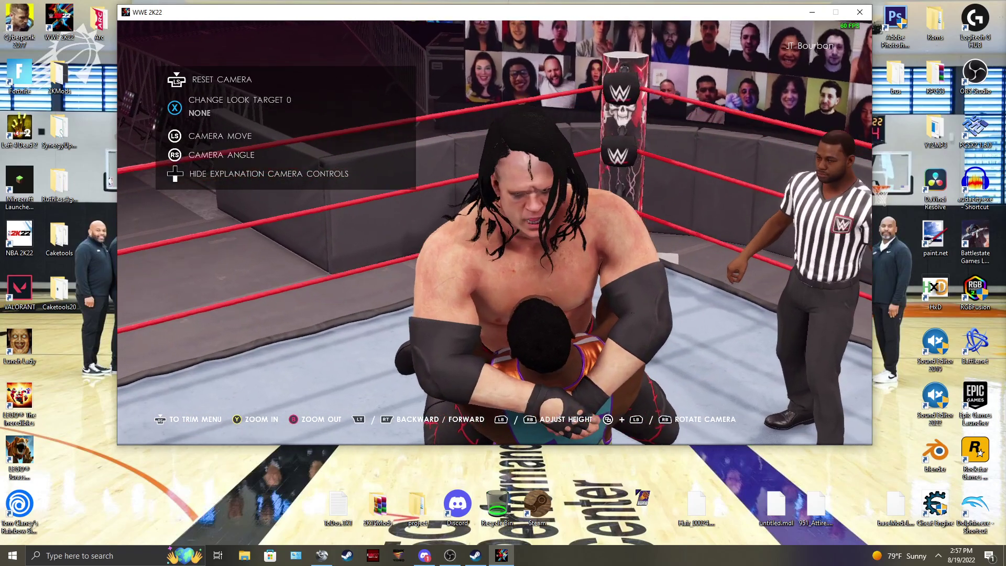